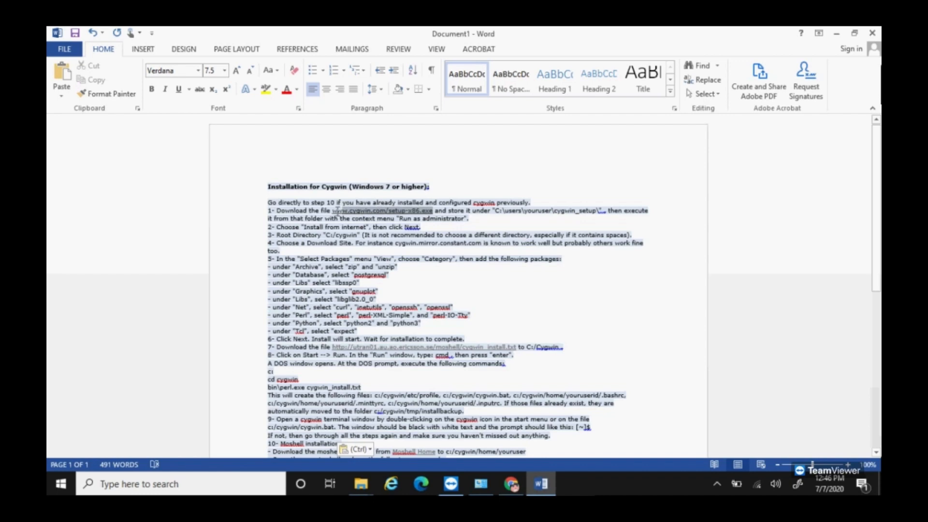
right_click(338, 216)
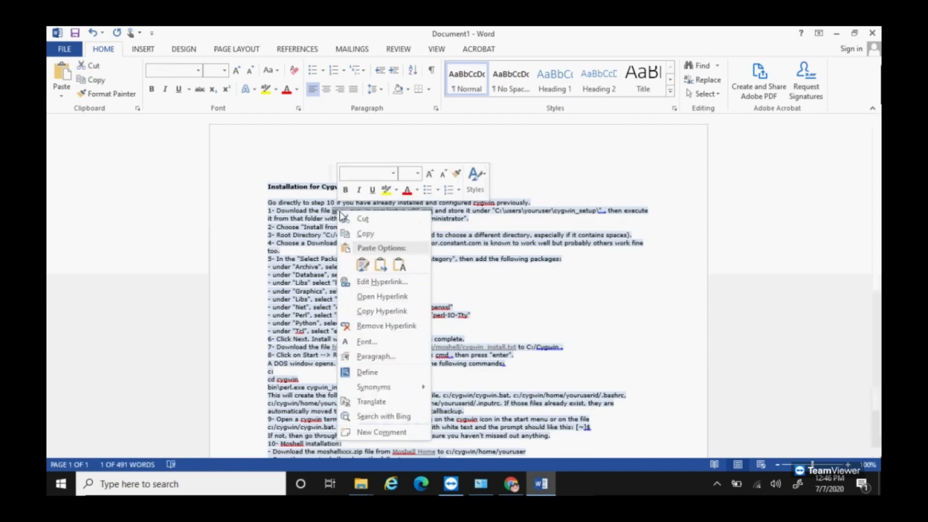
left_click(365, 237)
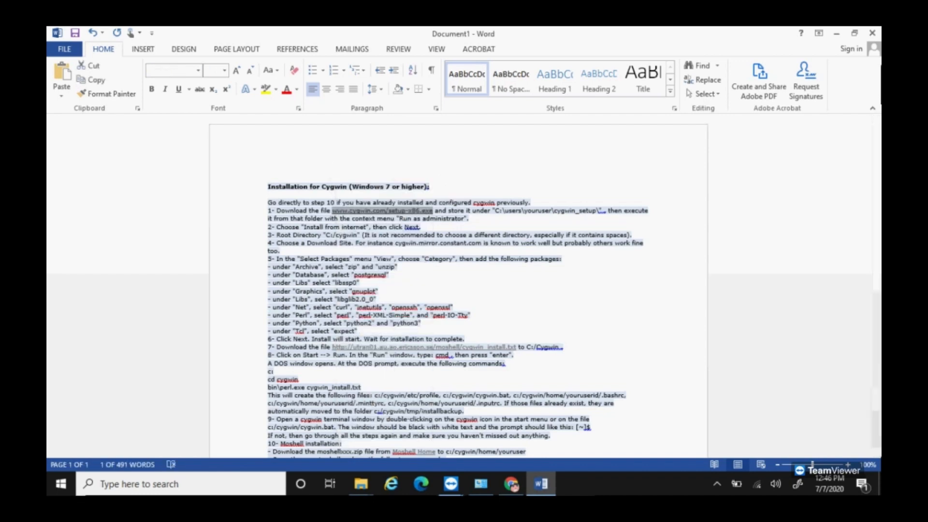
left_click(511, 484)
left_click(385, 60)
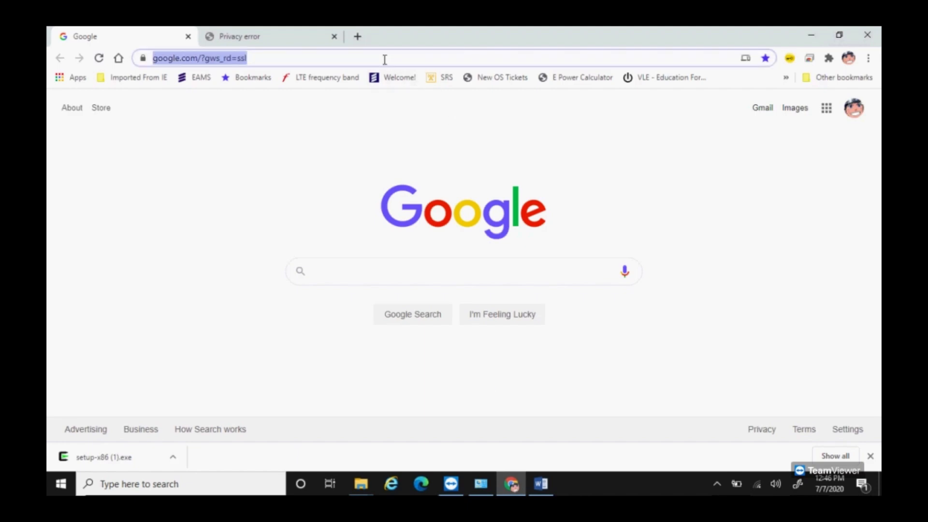
Step: Download setup-x86.exe from the pasted link and show setup-x86 (2).exe in the Downloads folder
key("ctrl+v")
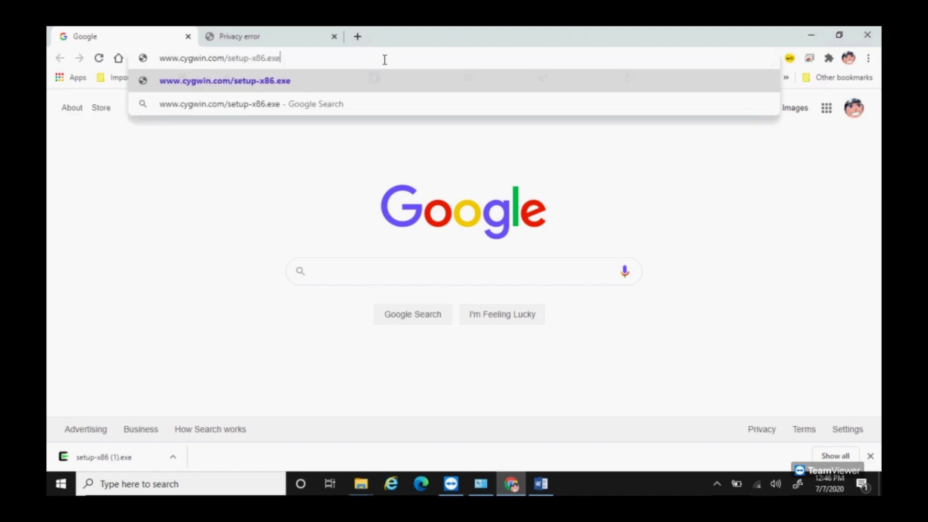
key("Return")
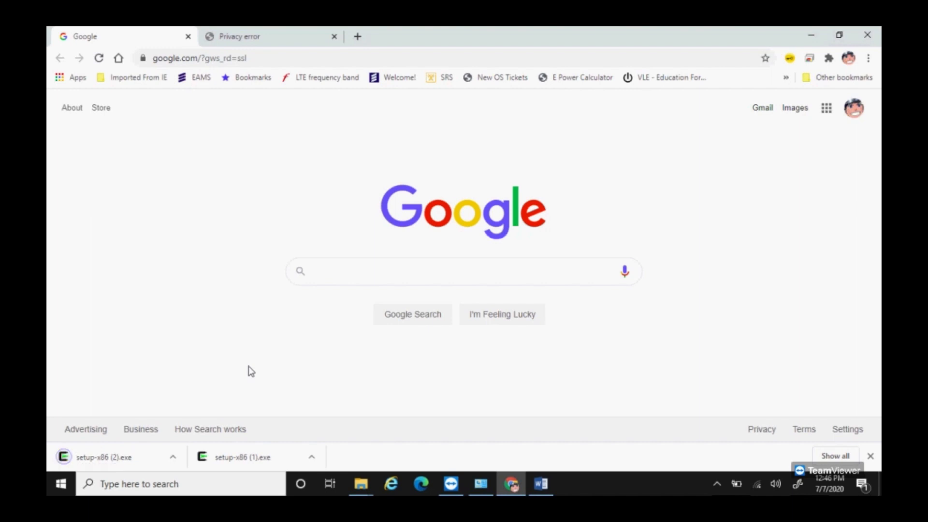
left_click(173, 457)
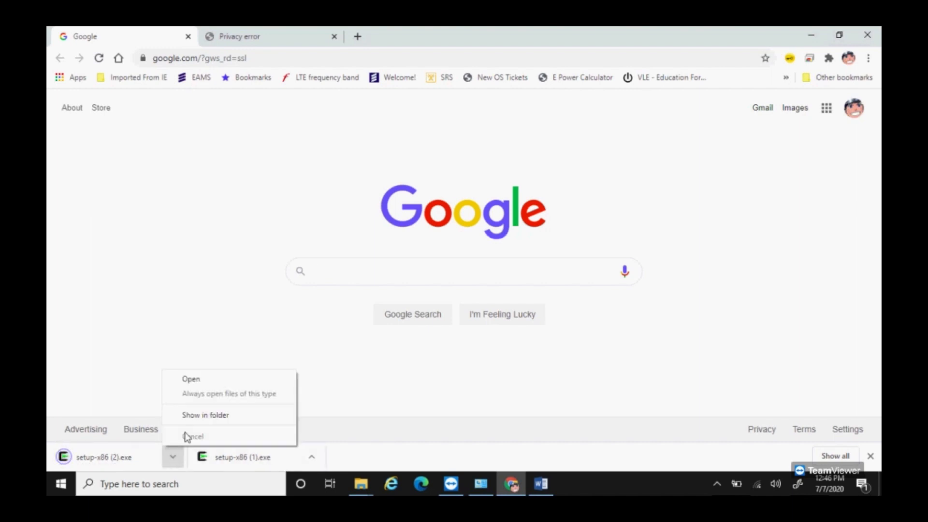
left_click(197, 416)
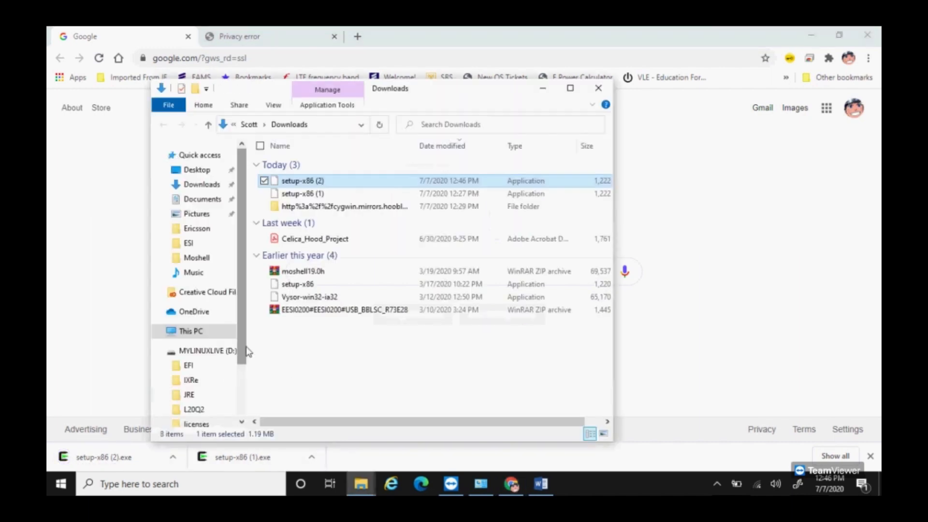
Step: Run setup-x86 (2) and accept the default source, root directory, local package folder and proxy settings
double_click(291, 181)
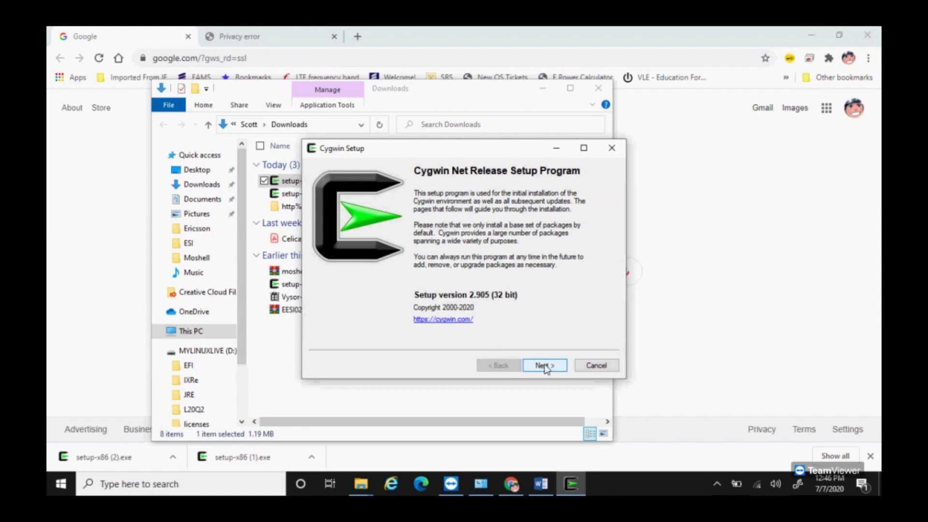
left_click(544, 366)
left_click(543, 366)
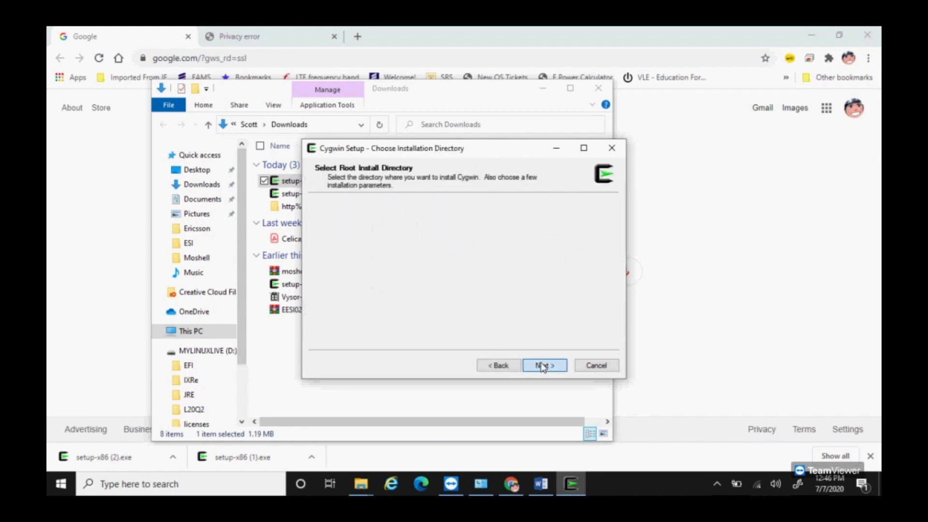
left_click(543, 366)
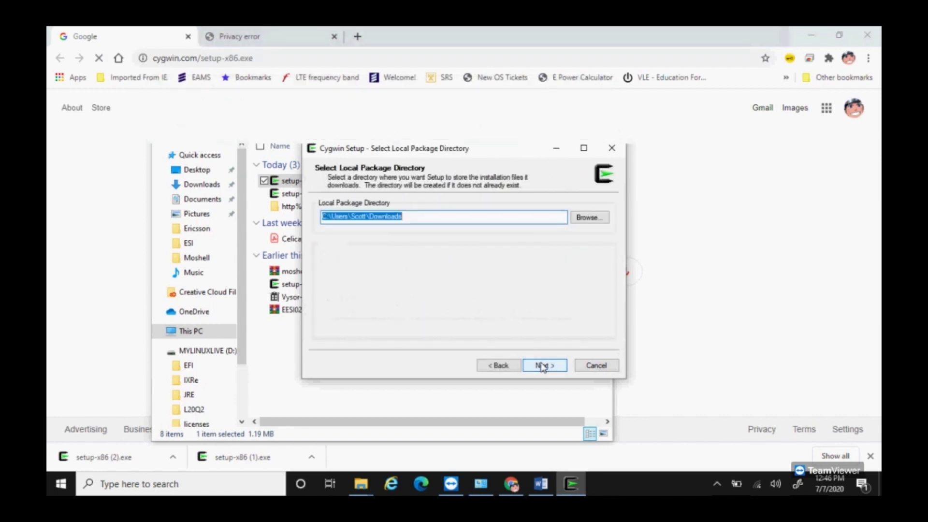
left_click(544, 366)
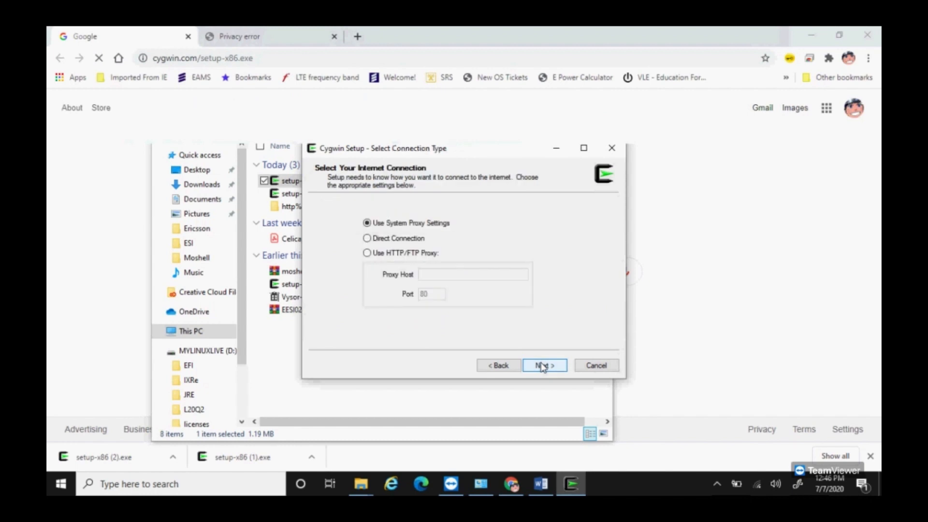
left_click(543, 366)
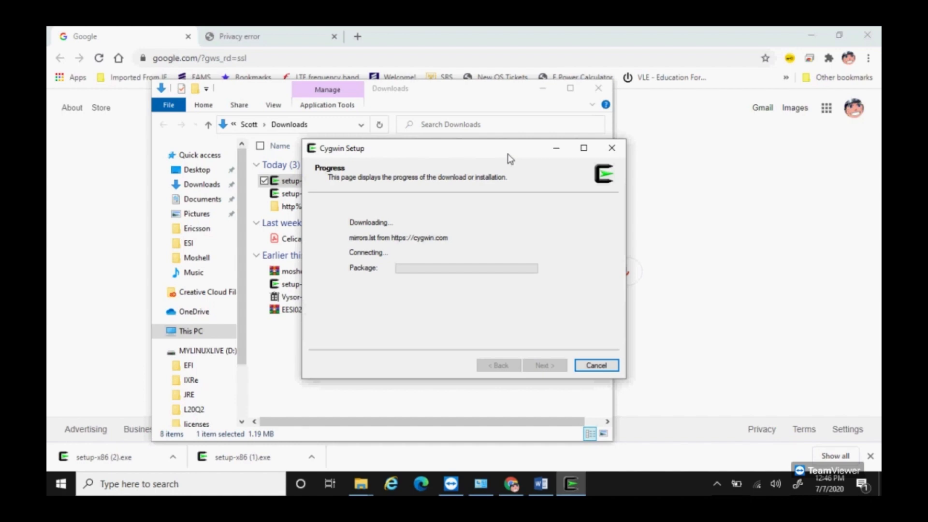
Step: Review the Cygwin installation instructions in Word, then minimize Word
left_click(541, 484)
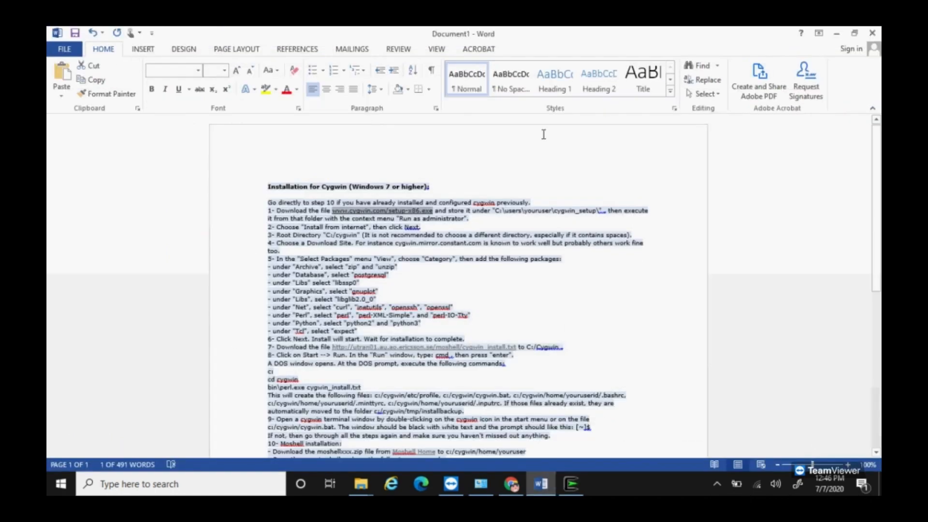
left_click(611, 187)
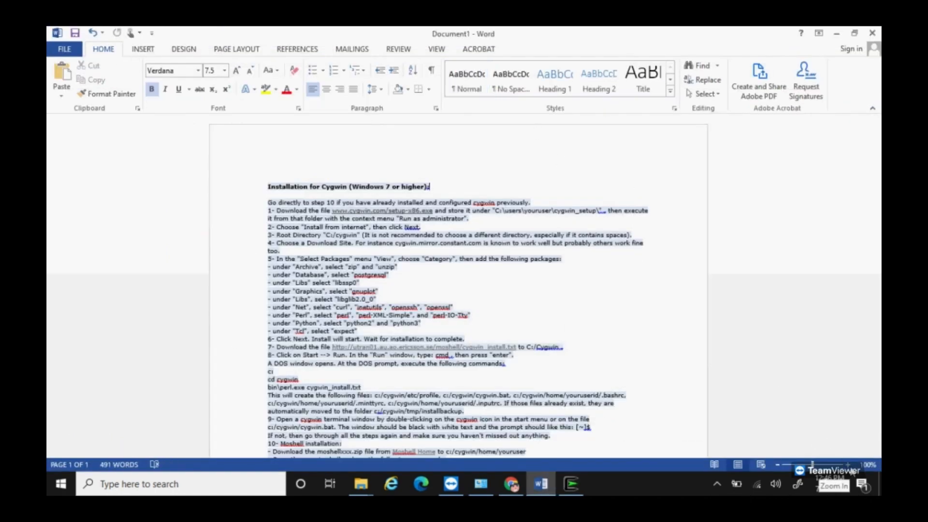
scroll(531, 366, "up", 5)
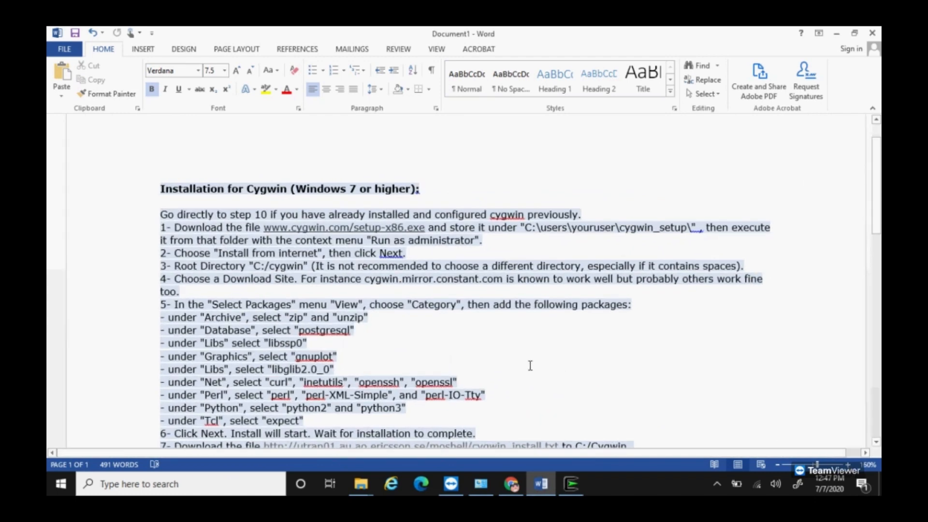
scroll(530, 366, "down", 1)
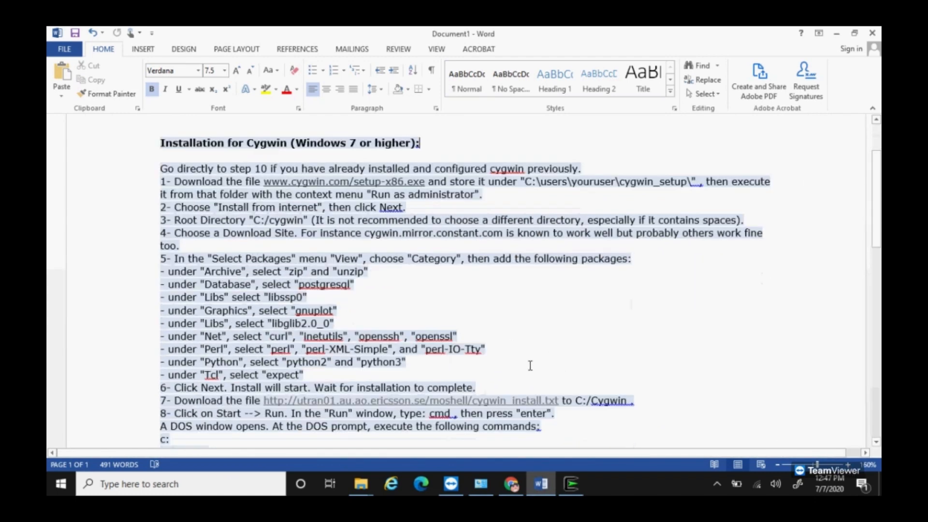
left_click(837, 34)
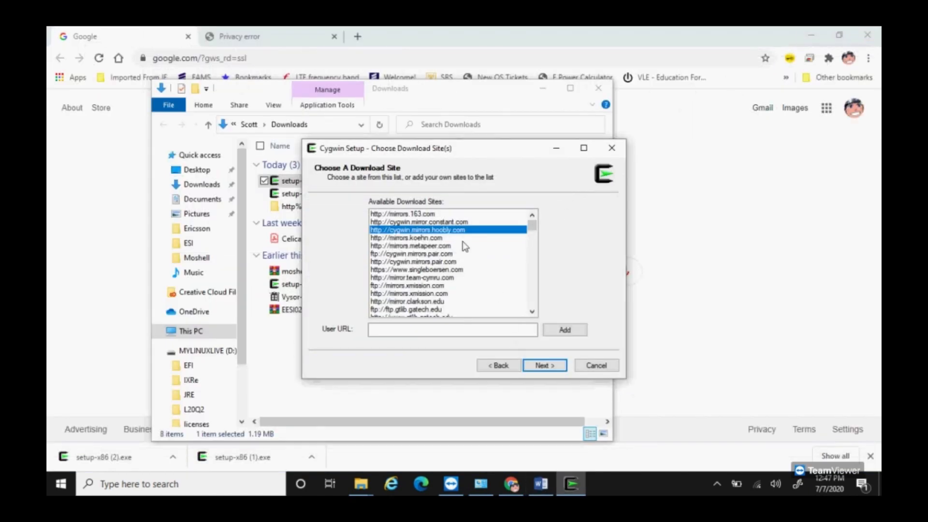
Step: Continue with the cygwin.mirrors.hoobly.com mirror and open the package view options once packages load
left_click(545, 366)
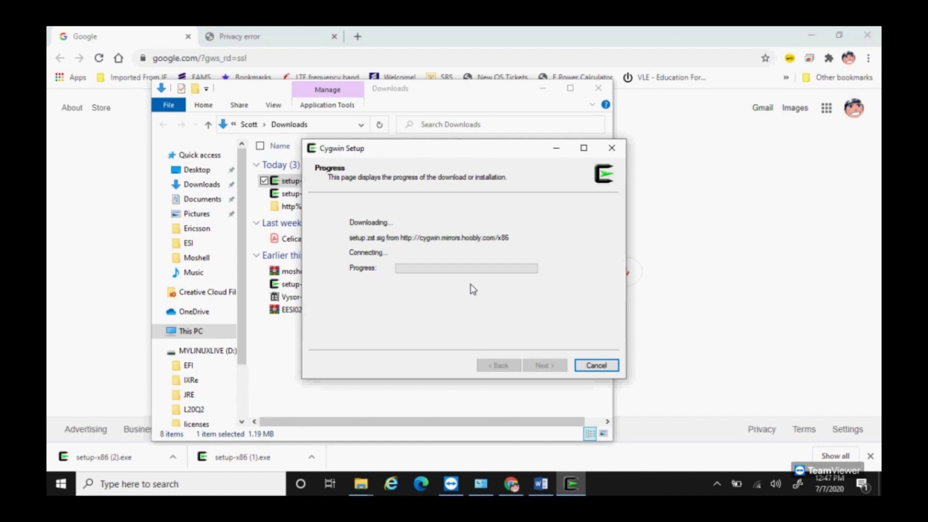
left_click(818, 37)
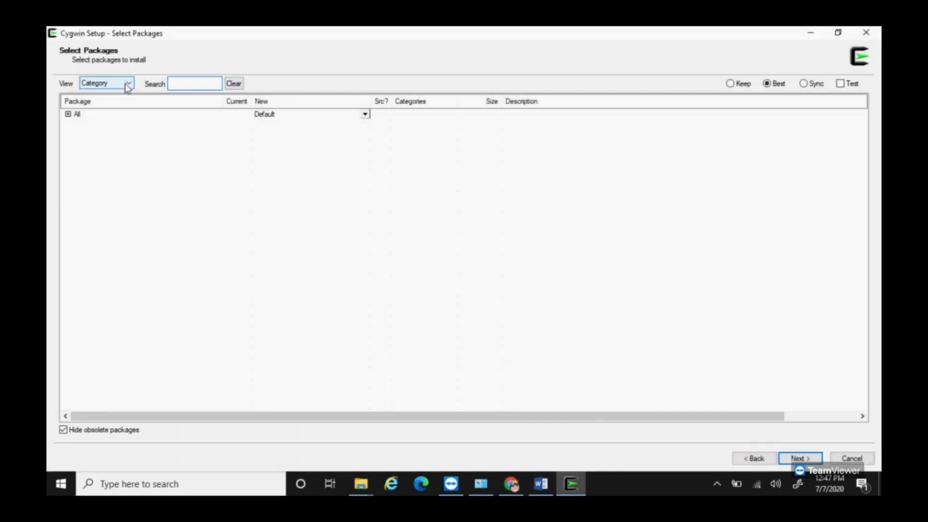
left_click(122, 85)
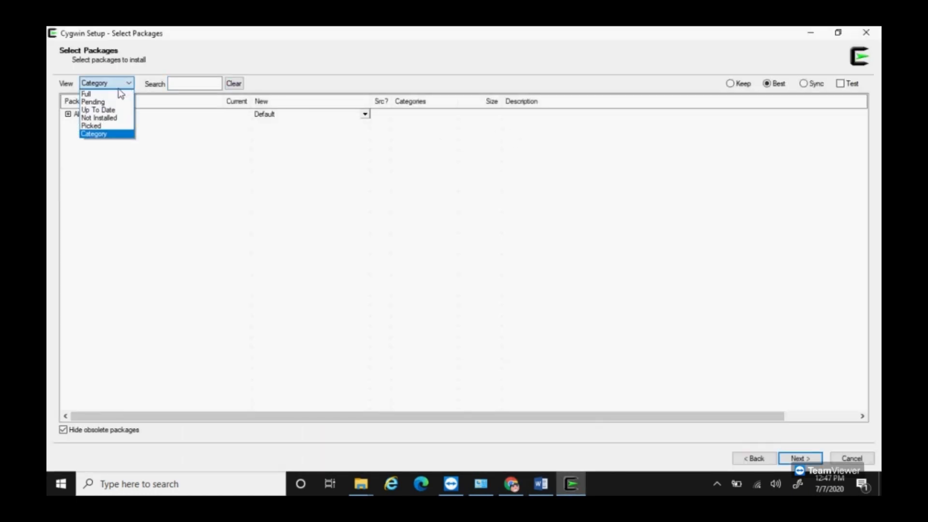
Step: Show the full package list and search it for 'zip', copied from the Word instructions
left_click(110, 95)
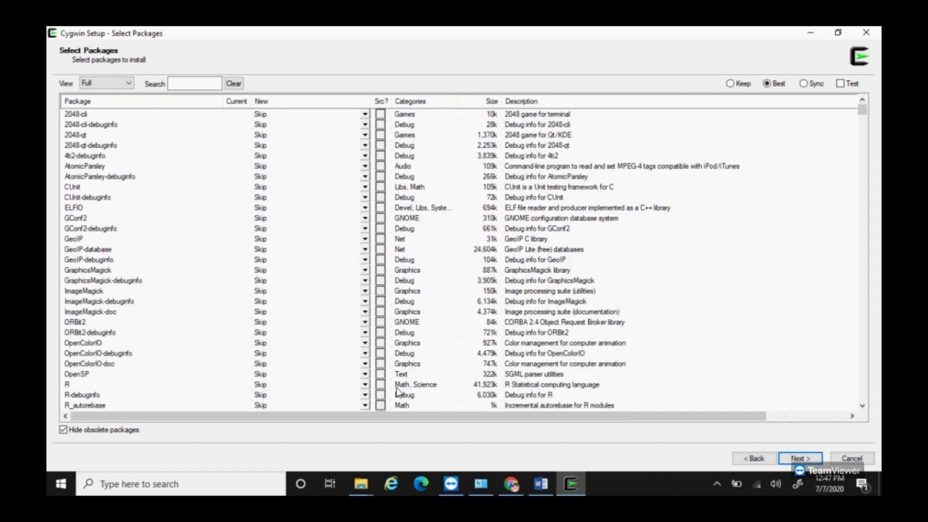
left_click(540, 485)
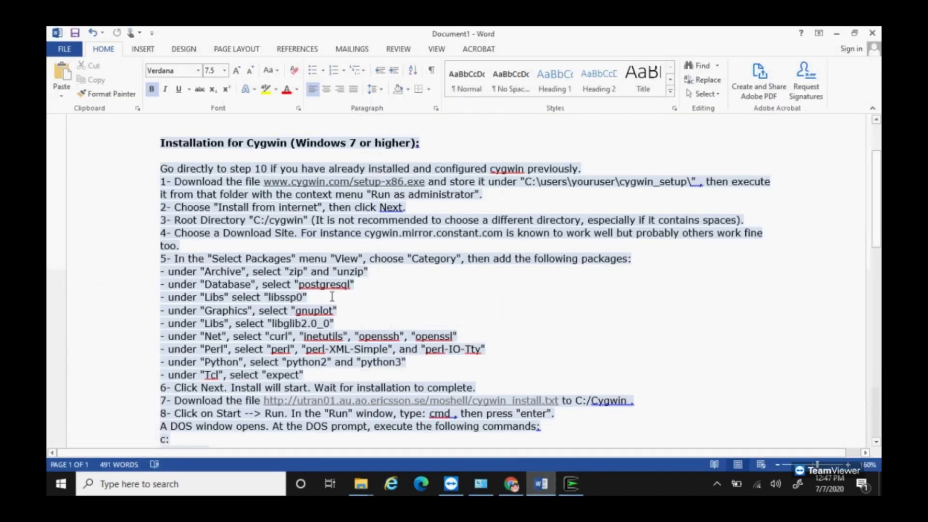
double_click(295, 271)
key("ctrl+c")
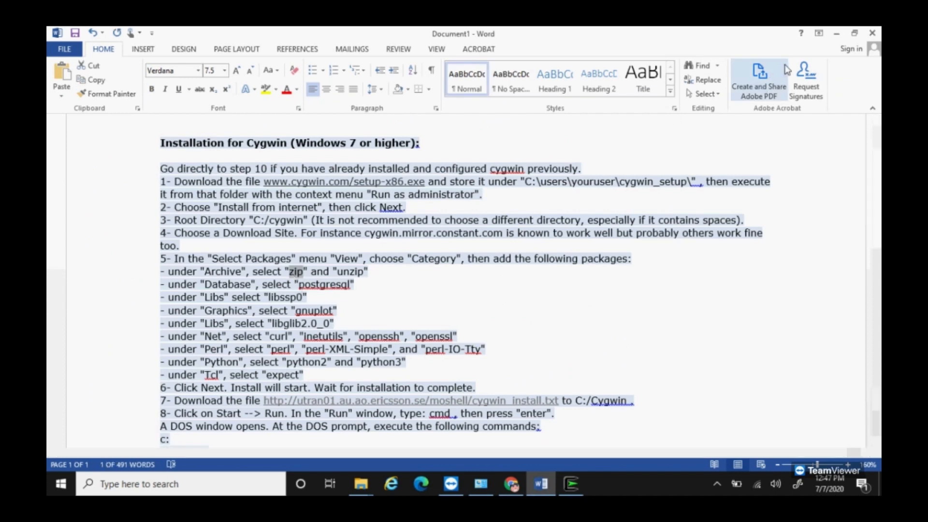
left_click(837, 33)
left_click(175, 83)
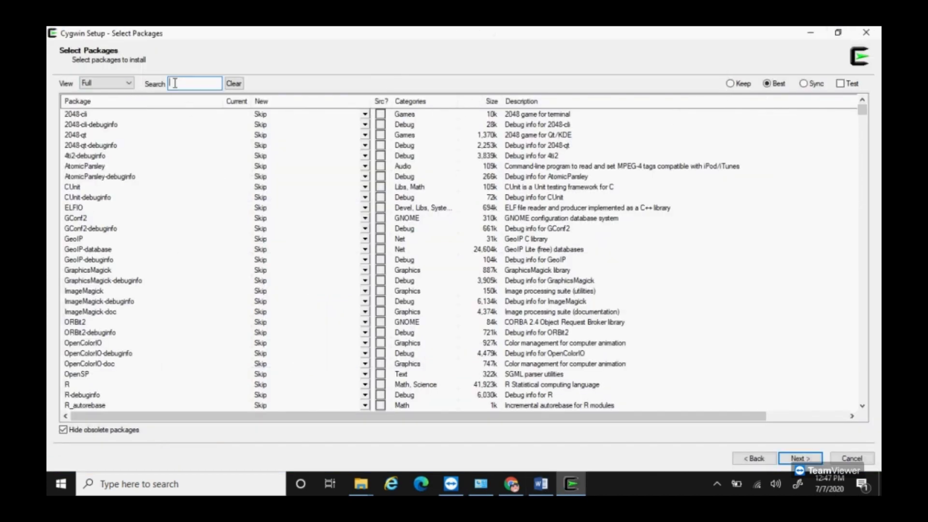
key("ctrl+v")
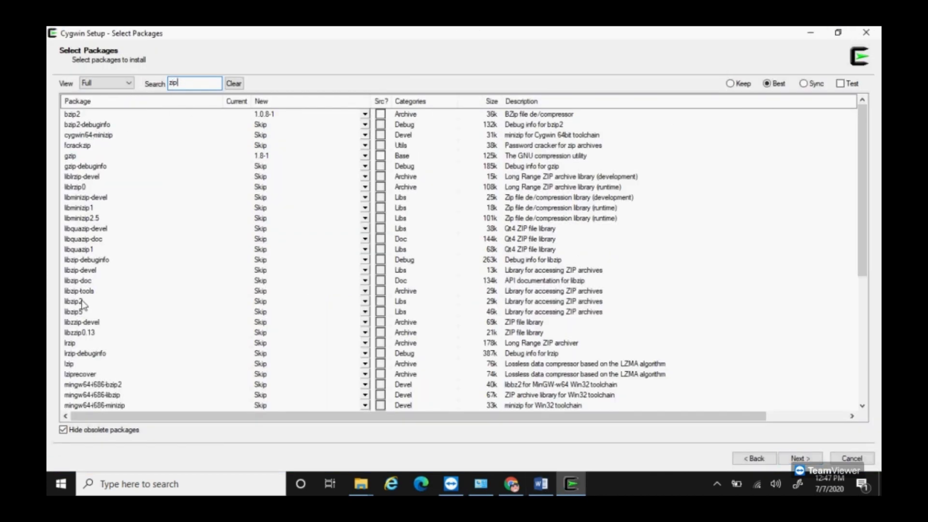
scroll(92, 374, "down", 7)
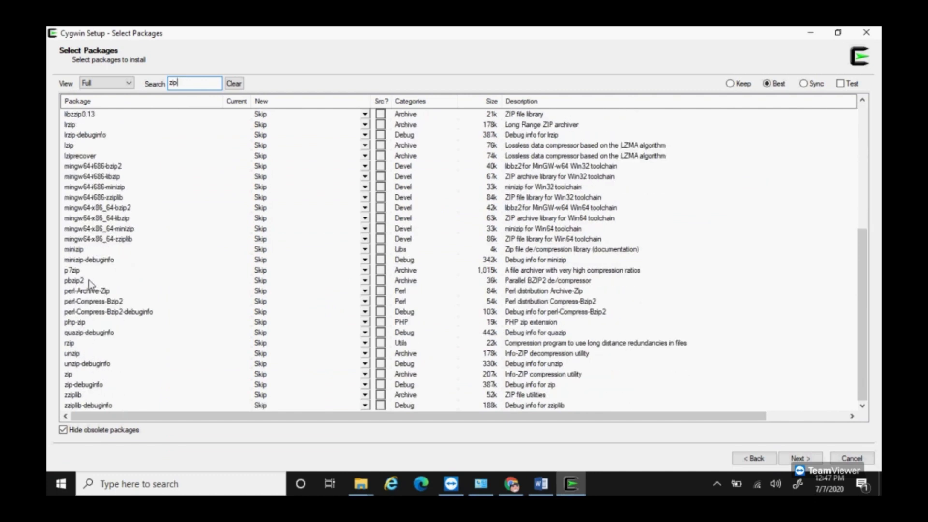
Step: Mark zip 3.0-12 and unzip 6.0-17 for installation, then return to the Word instructions
left_click(90, 376)
left_click(365, 375)
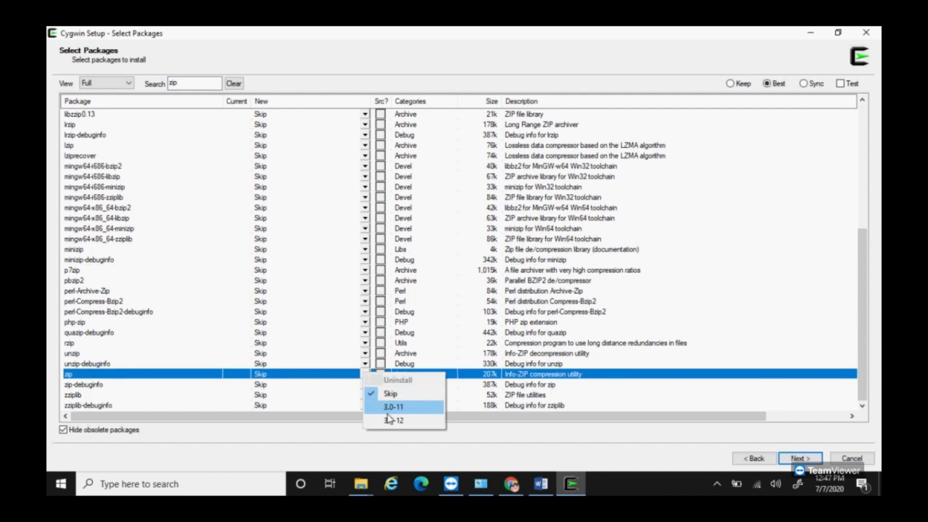
left_click(392, 419)
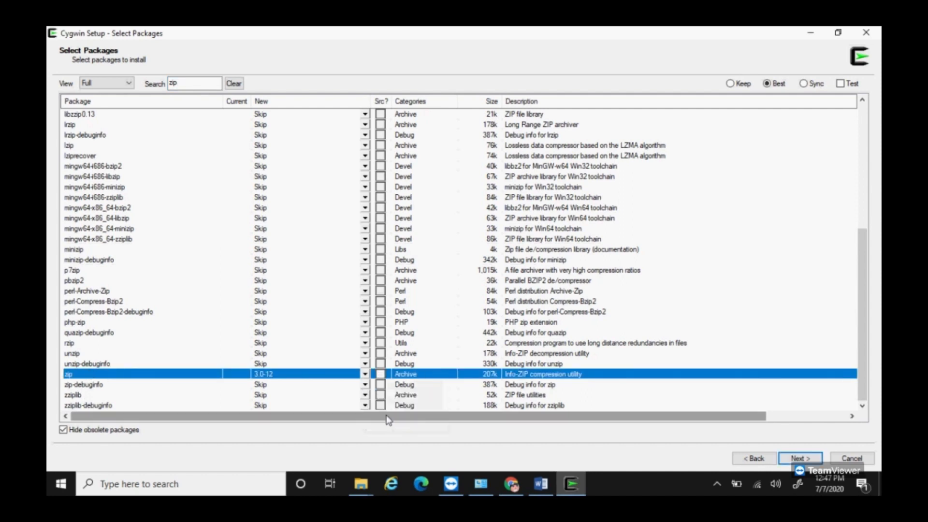
left_click(122, 355)
left_click(365, 353)
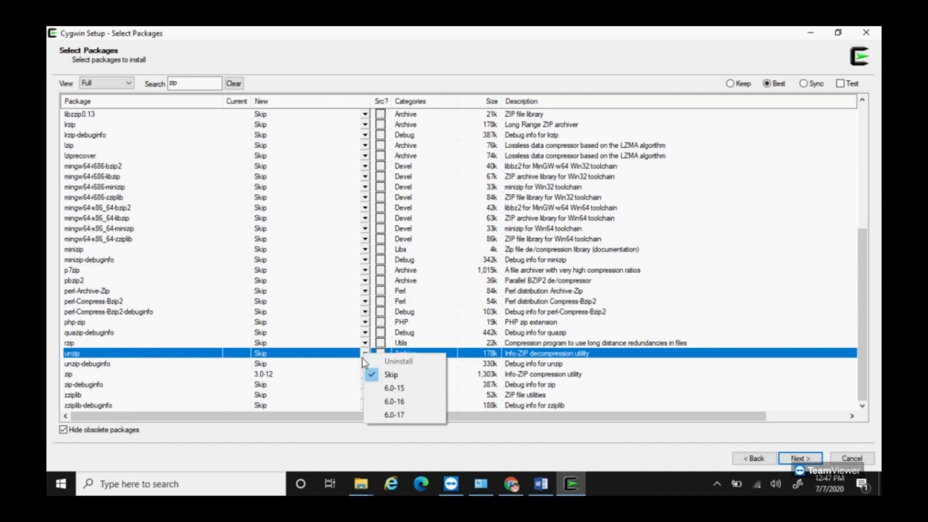
left_click(391, 415)
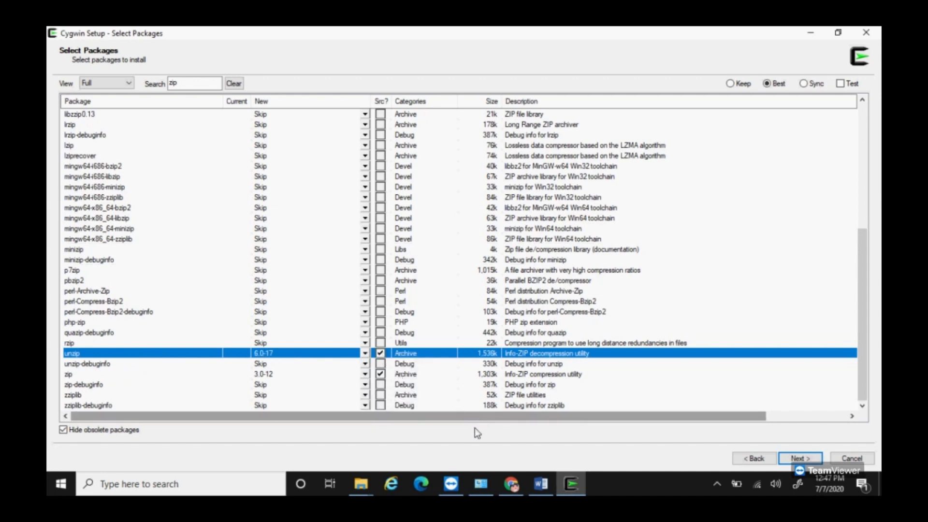
left_click(541, 484)
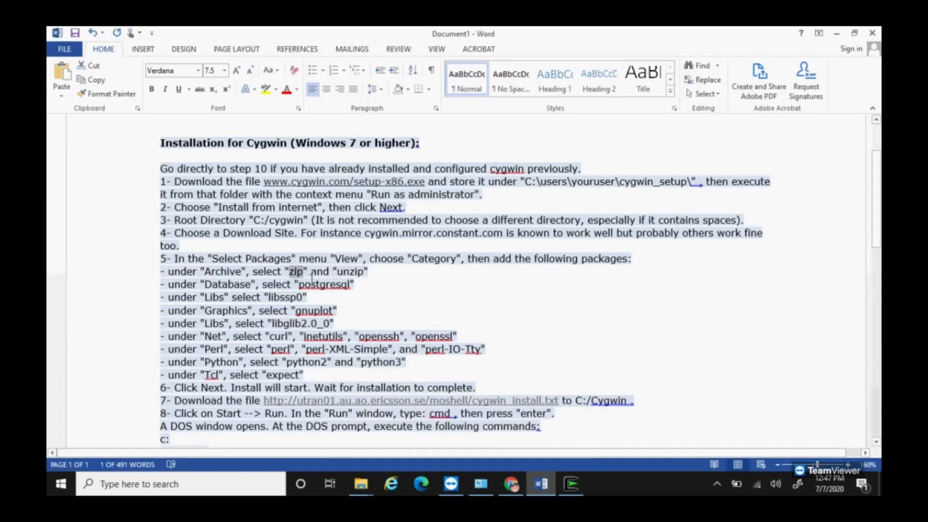
Step: Search for postgresql and mark version 12.2-1 for installation
left_click_drag(352, 284, 300, 286)
key("ctrl+c")
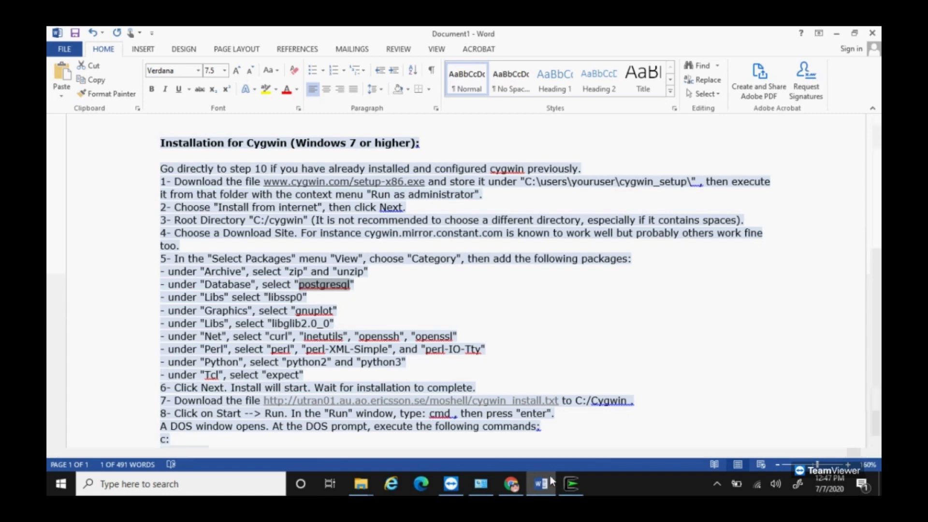
left_click(571, 484)
double_click(191, 88)
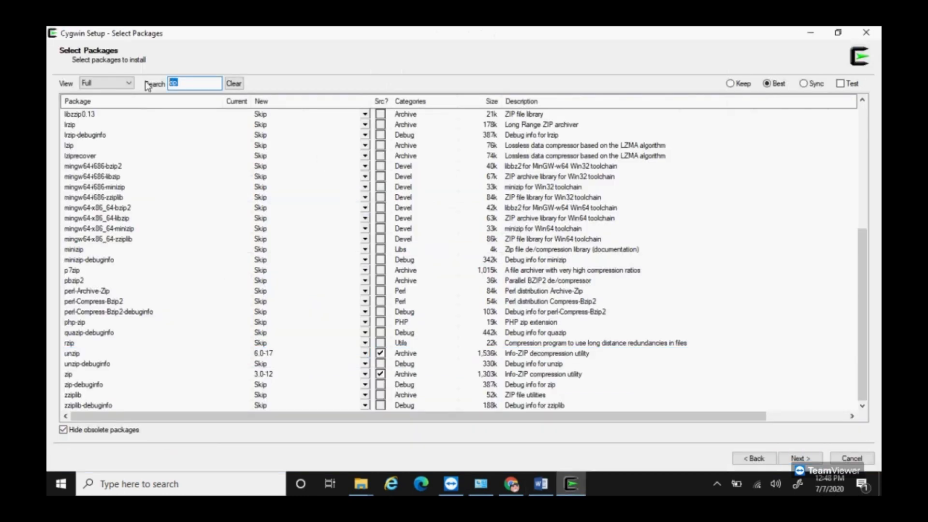
key("ctrl+v")
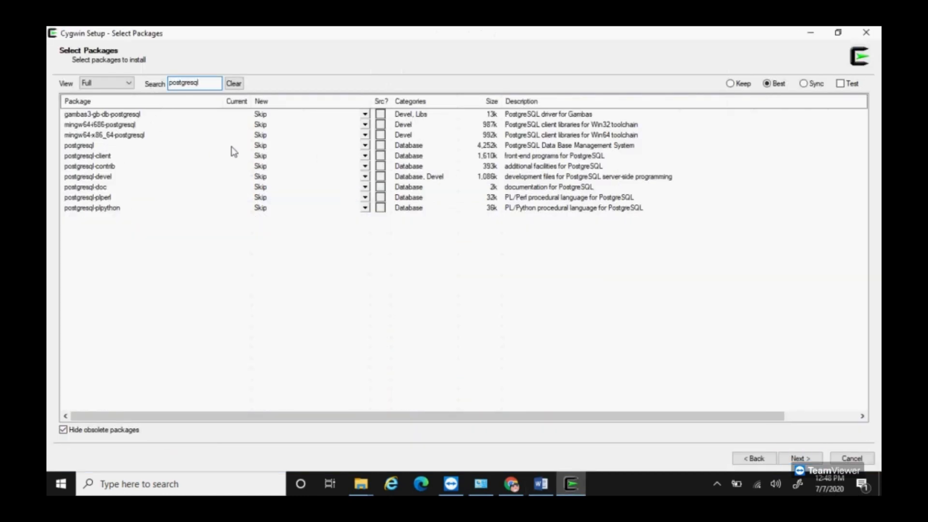
left_click(365, 146)
left_click(394, 210)
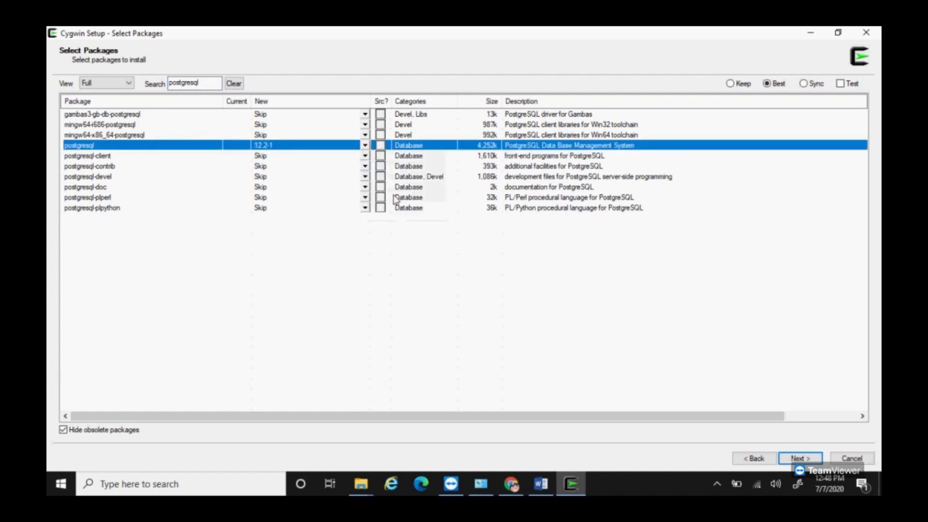
left_click(564, 483)
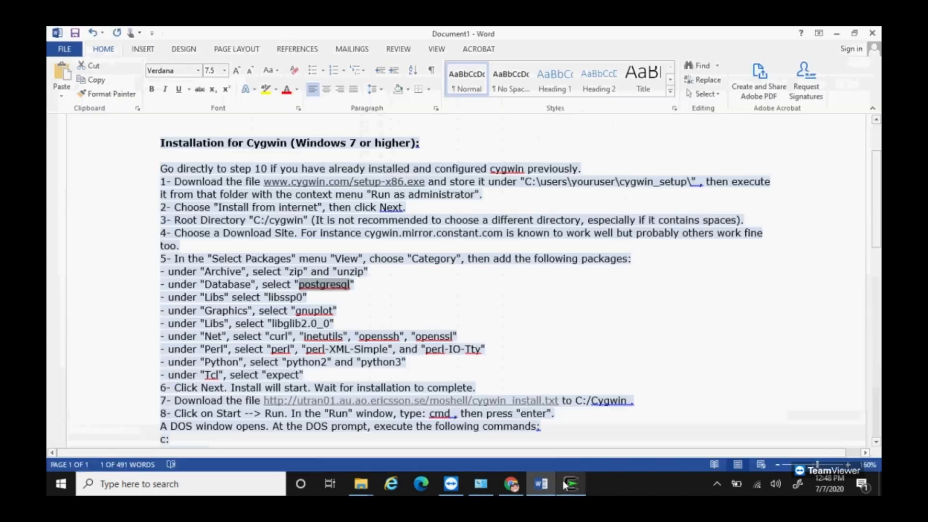
Step: Search for libssp0 and mark version 6.4.0-4 with its source for installation
left_click_drag(305, 296, 269, 297)
key("ctrl+c")
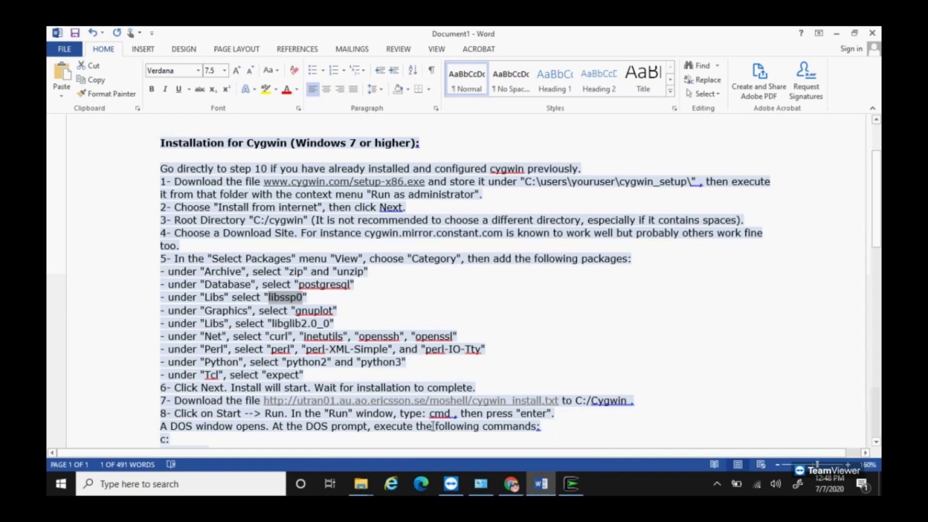
left_click(573, 485)
left_click_drag(206, 82, 137, 80)
key("ctrl+v")
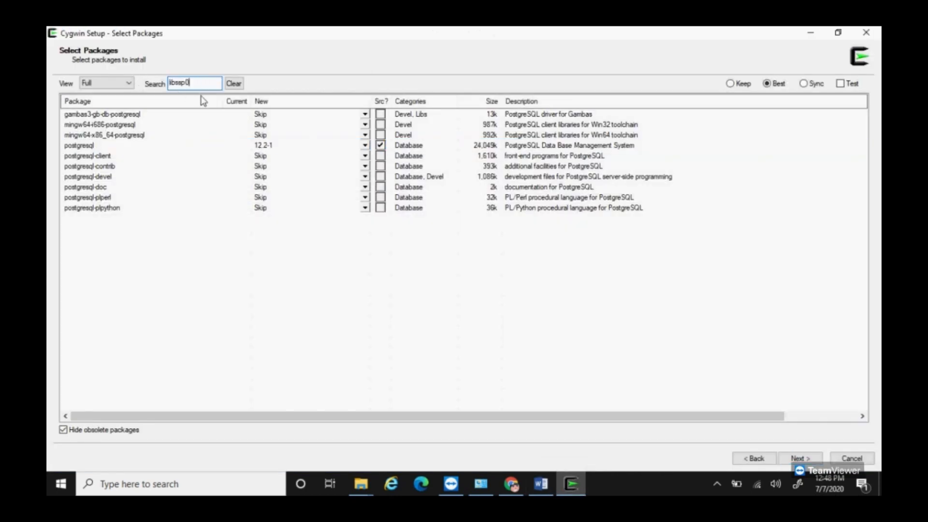
left_click(365, 114)
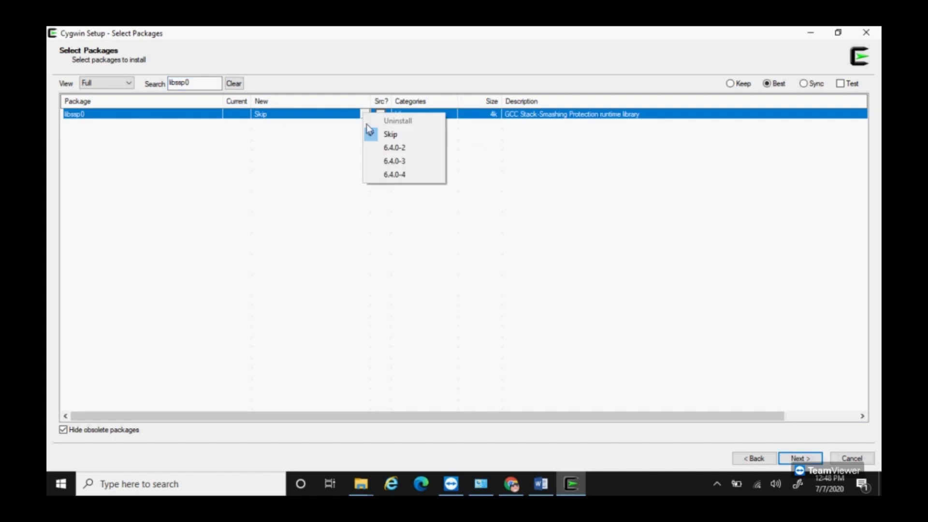
left_click(396, 174)
left_click(381, 114)
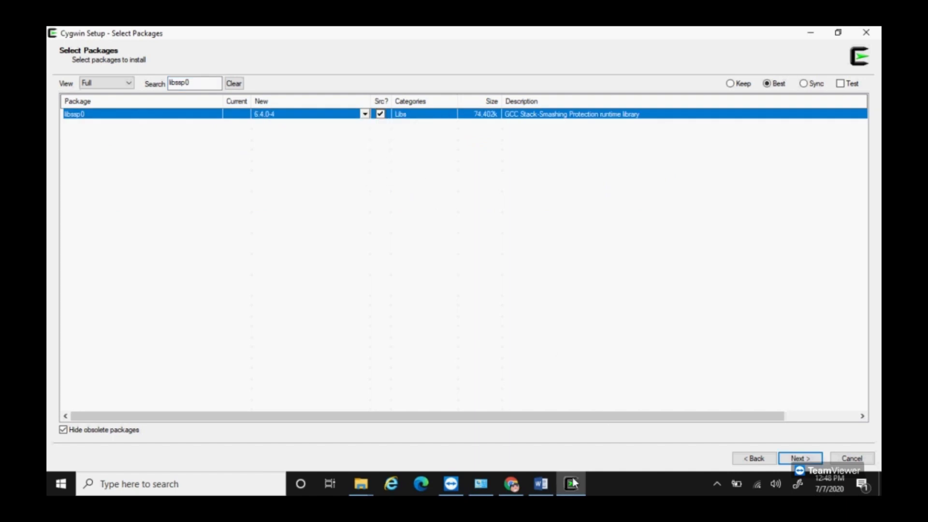
left_click(541, 484)
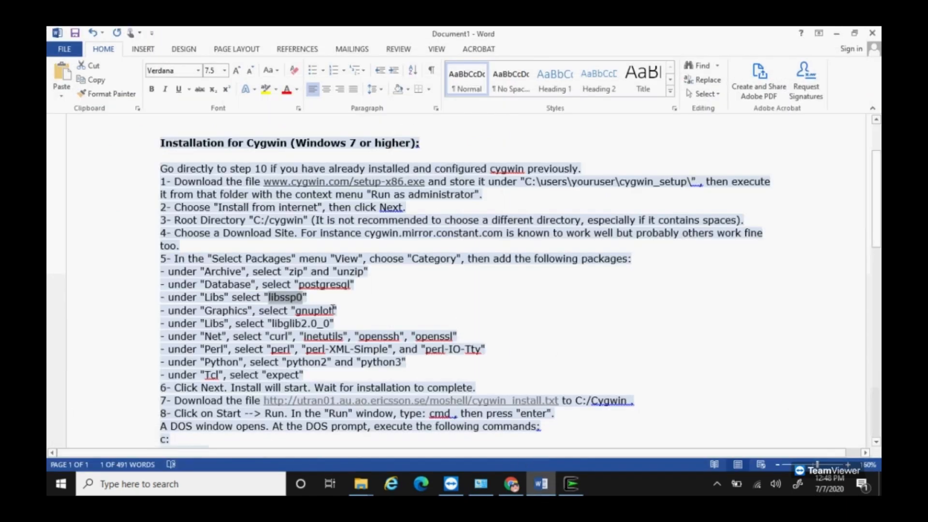
Step: Search for gnuplot and mark version 5.2.8-1 for installation
left_click_drag(333, 308, 306, 308)
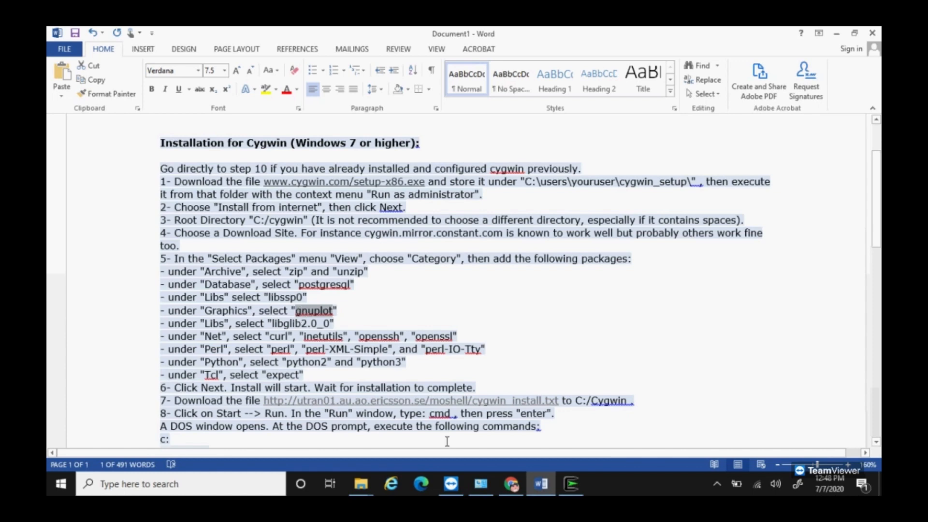
left_click(571, 484)
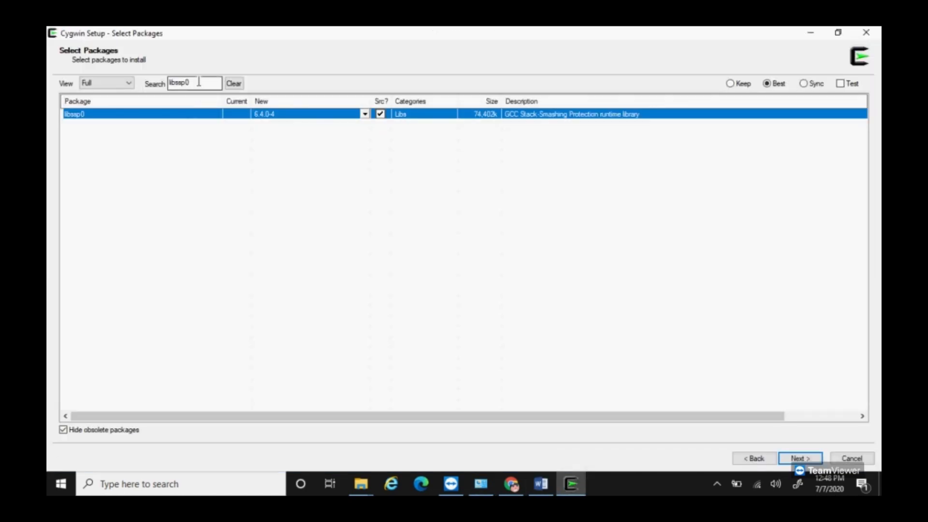
left_click_drag(198, 83, 146, 85)
type("gnuplot")
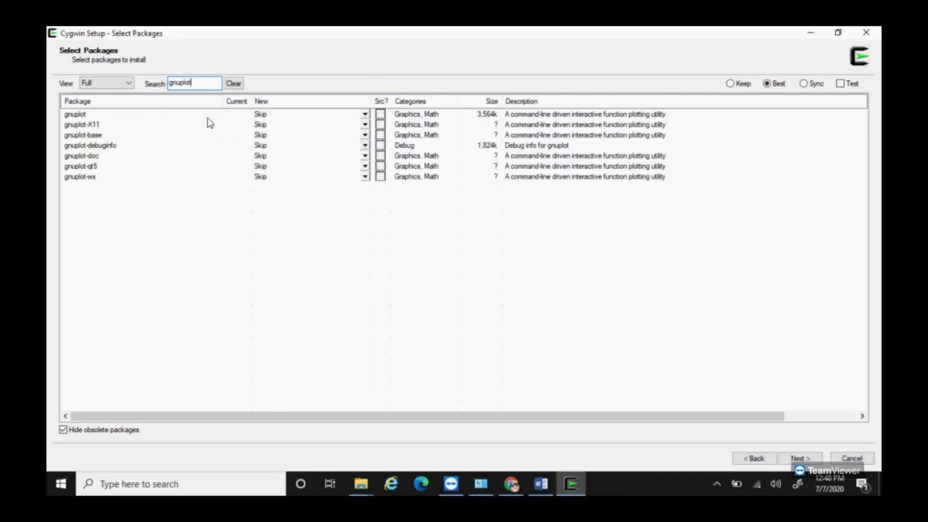
left_click(365, 114)
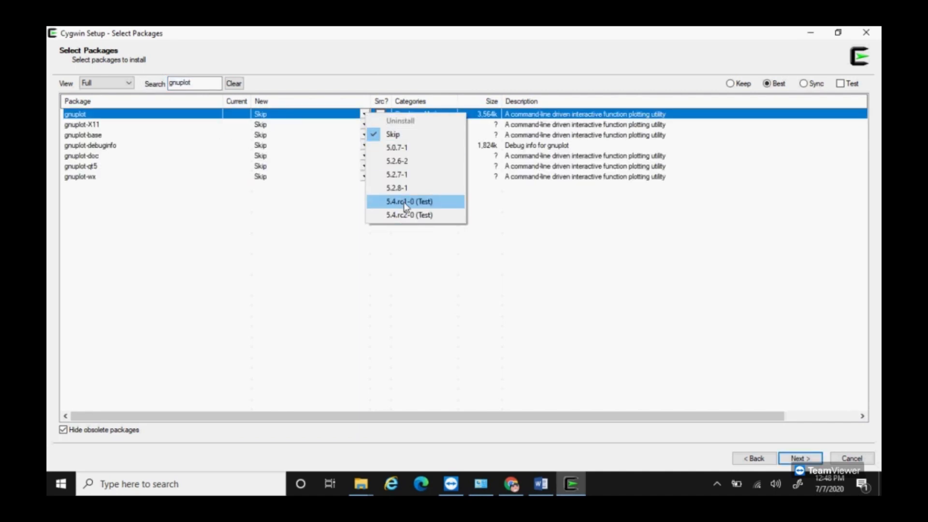
left_click(405, 188)
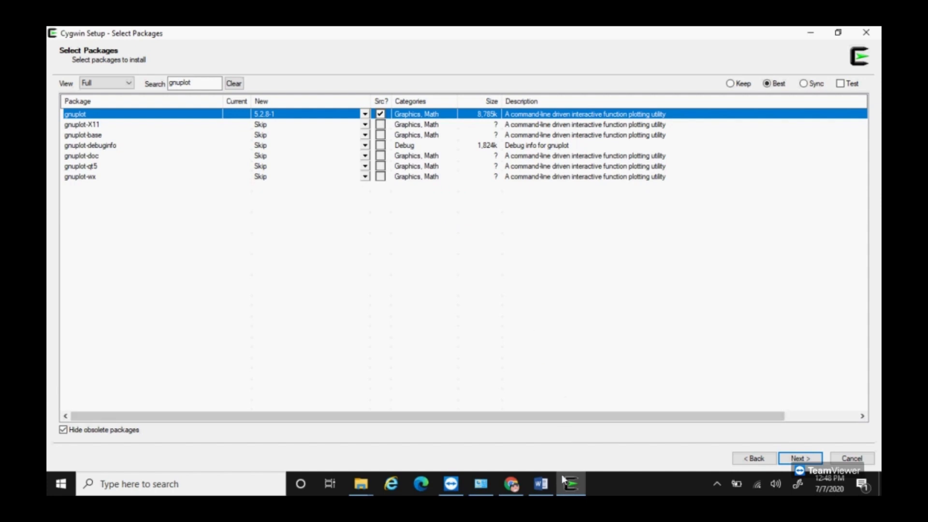
left_click(563, 480)
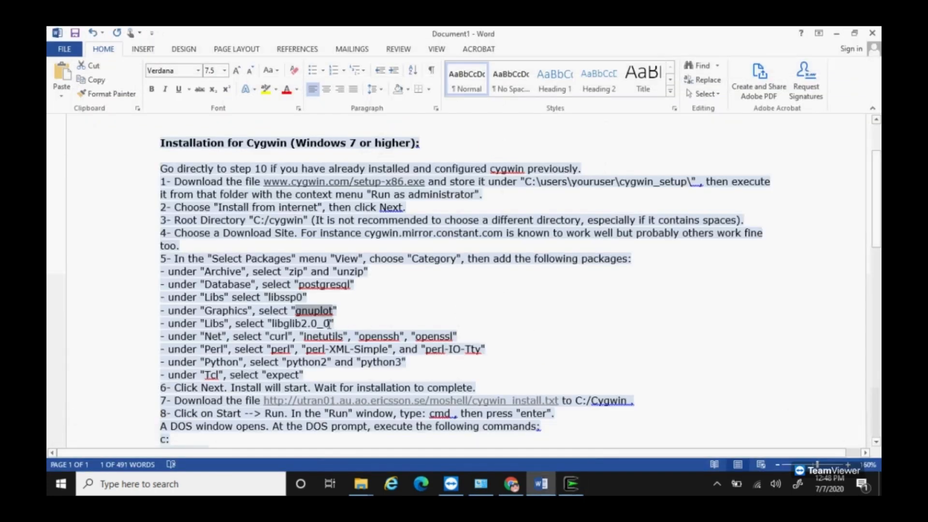
Step: Search for libglib2.0_0 and mark version 2.54.3-1 with its source for installation
left_click_drag(331, 323, 280, 323)
key("ctrl+c")
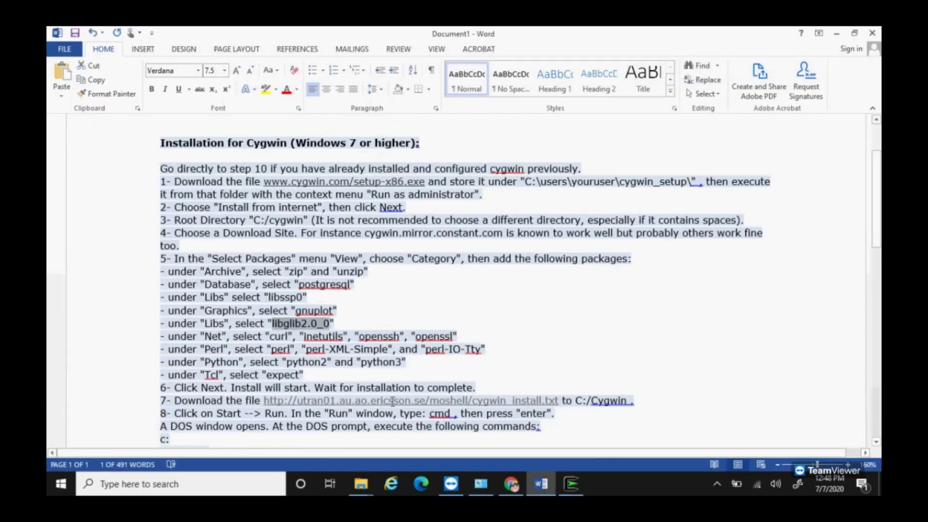
left_click(571, 484)
left_click_drag(203, 84, 138, 86)
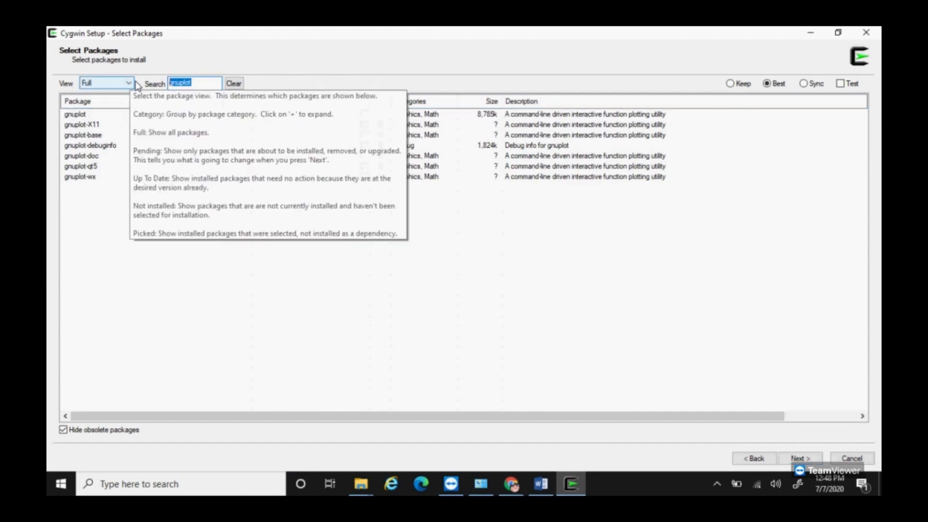
key("ctrl+v")
left_click(367, 115)
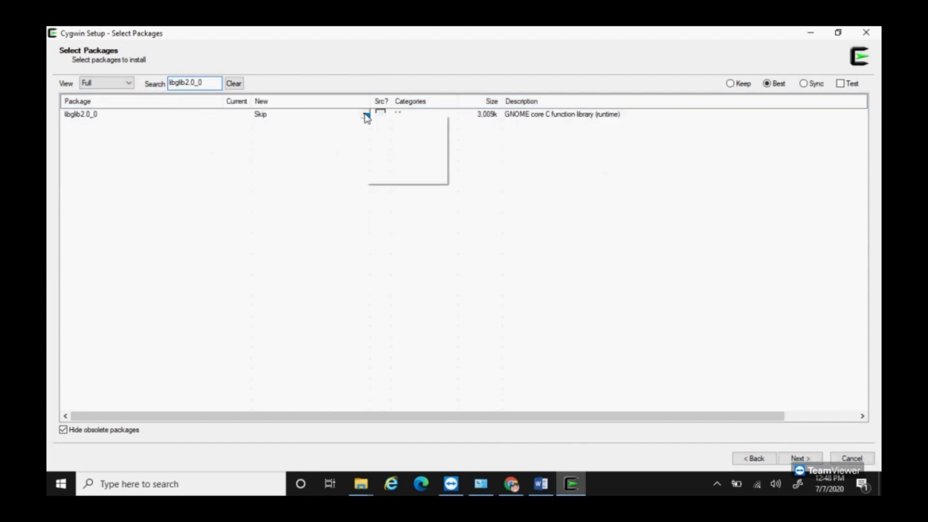
left_click(393, 178)
left_click(381, 114)
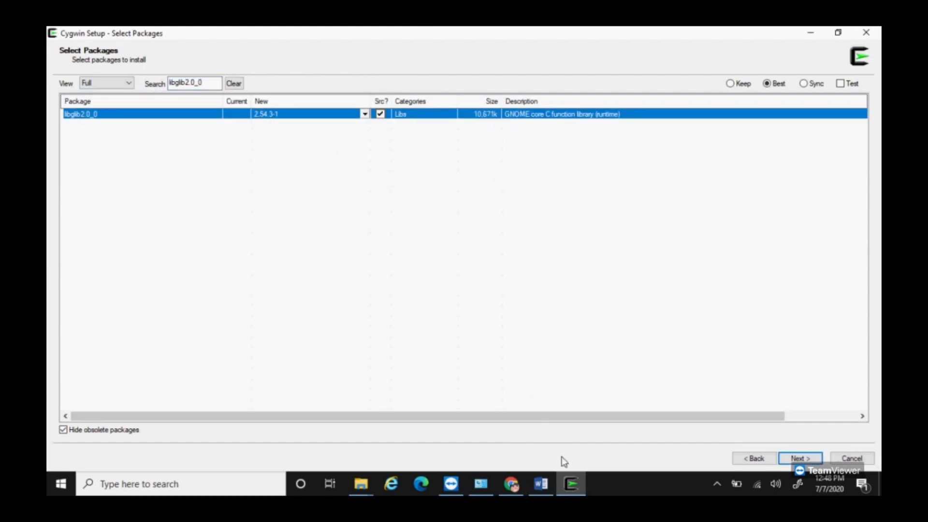
left_click(571, 484)
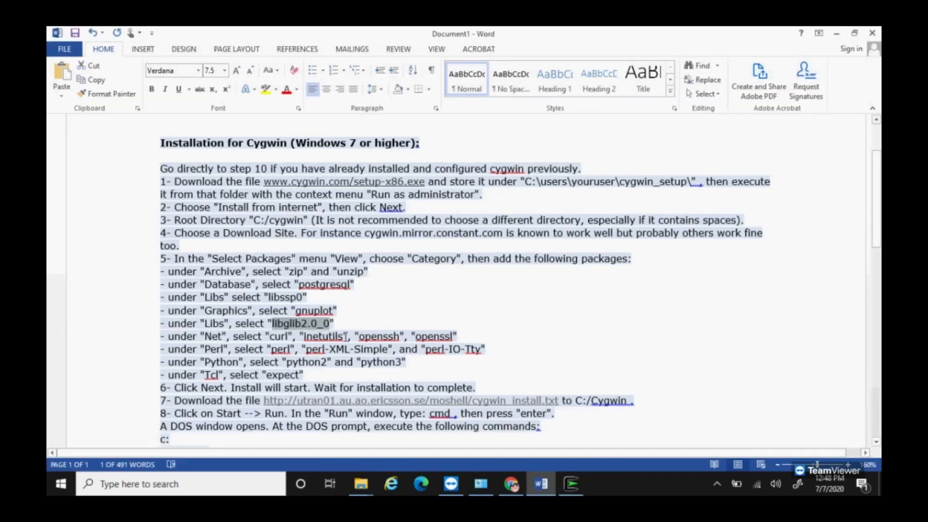
Step: Search for inetutils and mark version 1.9.4-1 for installation
left_click_drag(346, 336, 306, 334)
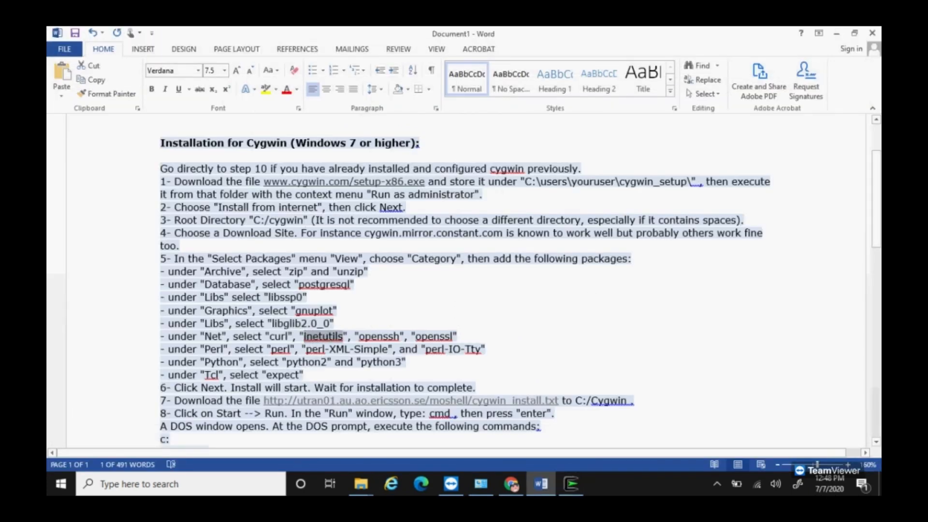
left_click(572, 484)
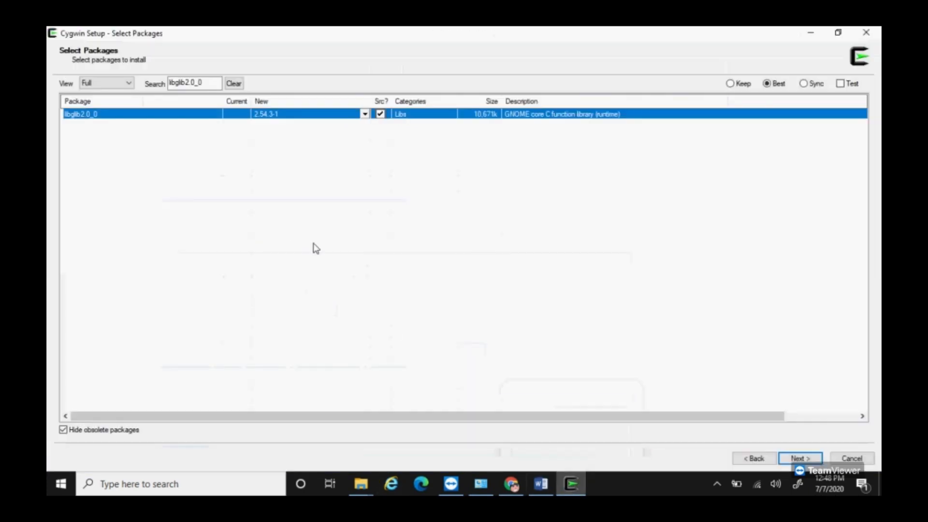
double_click(203, 82)
type("inetutils")
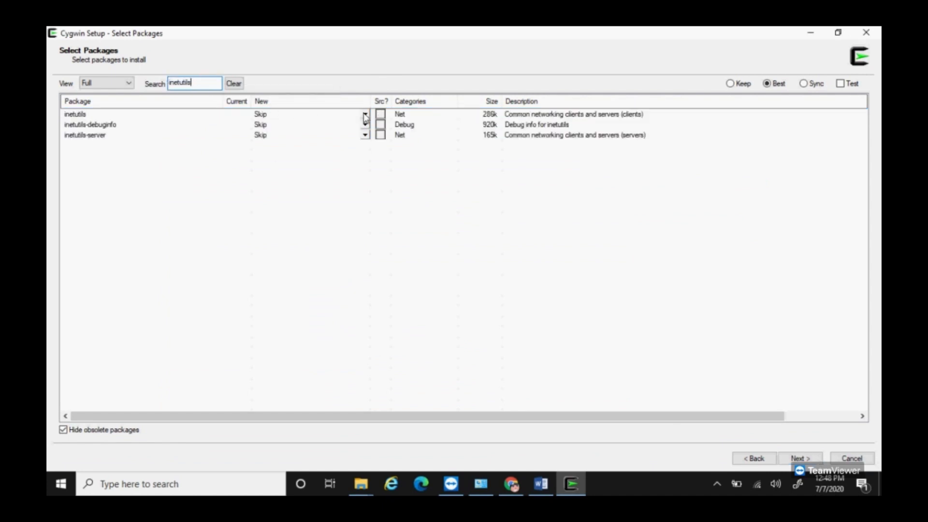
left_click(365, 115)
left_click(392, 172)
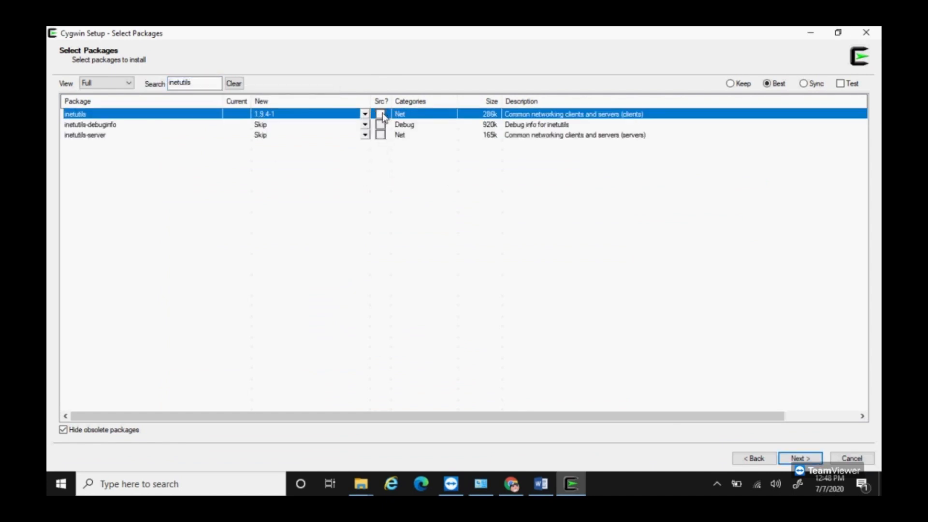
left_click(541, 484)
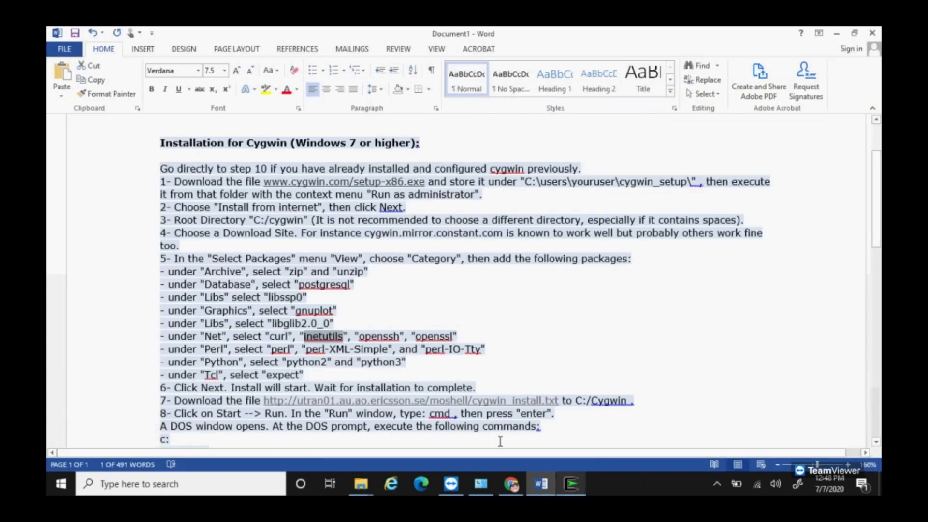
Step: Search for openssh and mark version 8.3p1-1 for installation
left_click_drag(400, 336, 361, 333)
key("ctrl+c")
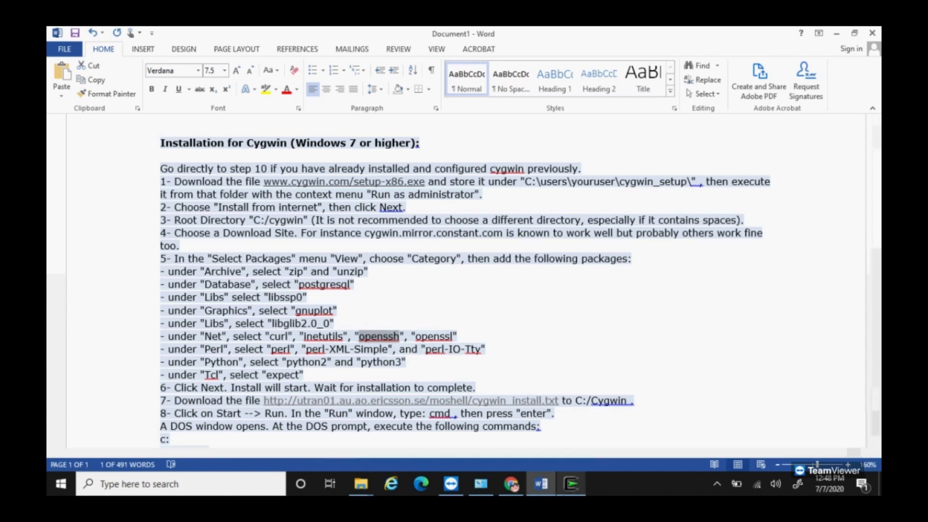
left_click(571, 484)
double_click(194, 85)
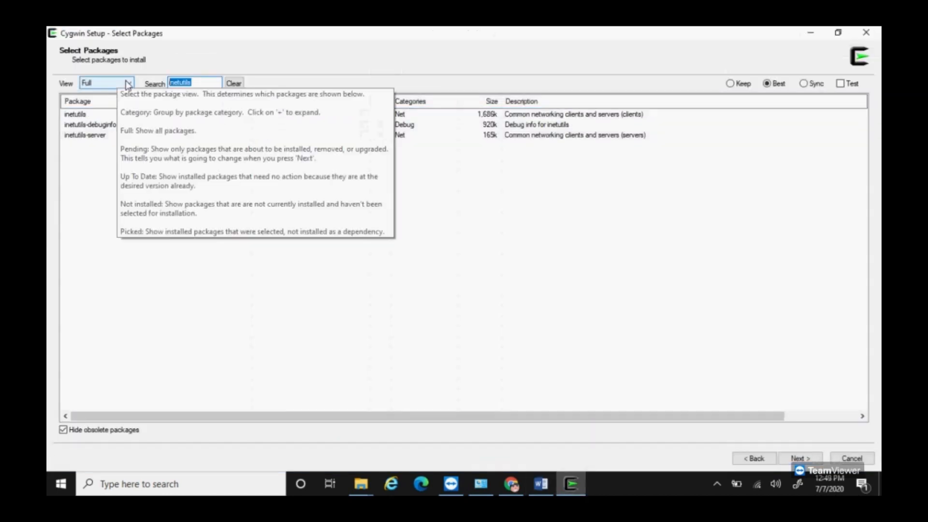
key("ctrl+v")
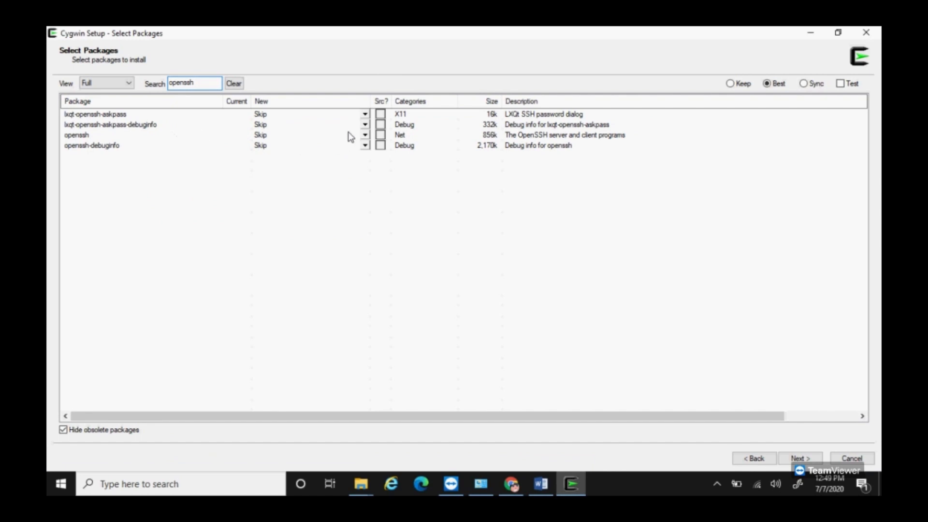
left_click(365, 135)
left_click(387, 183)
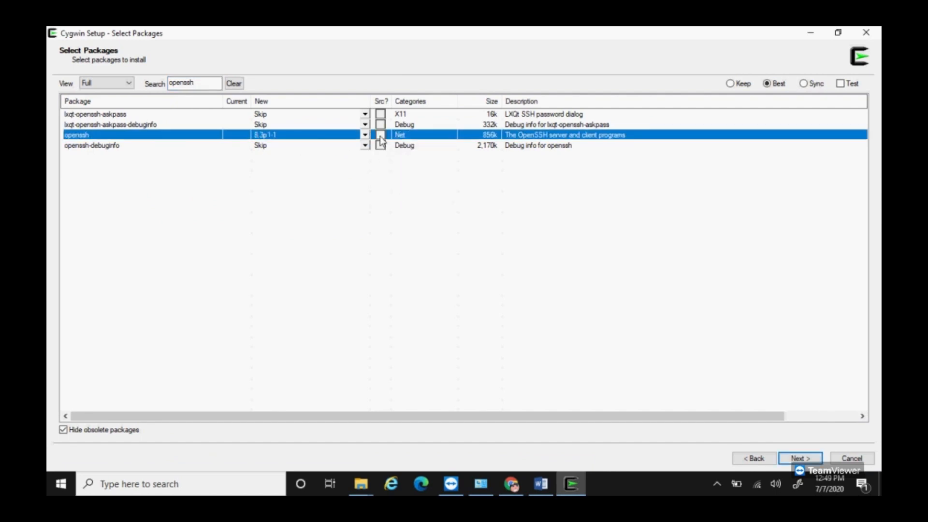
left_click(571, 484)
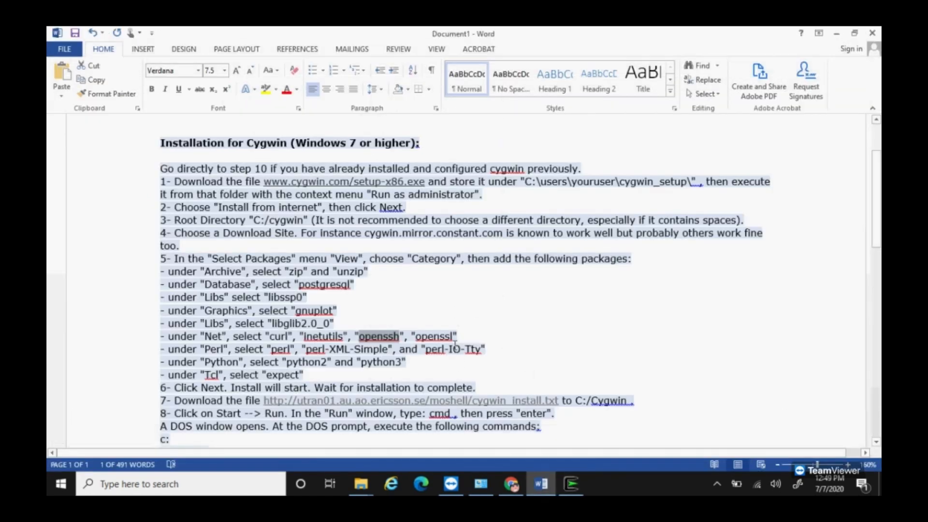
Step: Search for openssl and mark it, including its source, for installation
left_click_drag(453, 337, 418, 335)
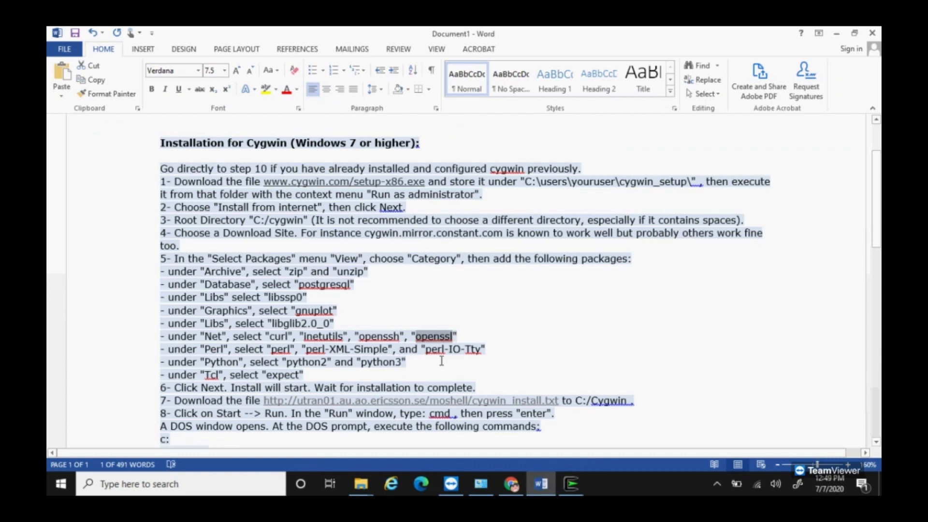
left_click(571, 484)
double_click(199, 80)
type("openssl")
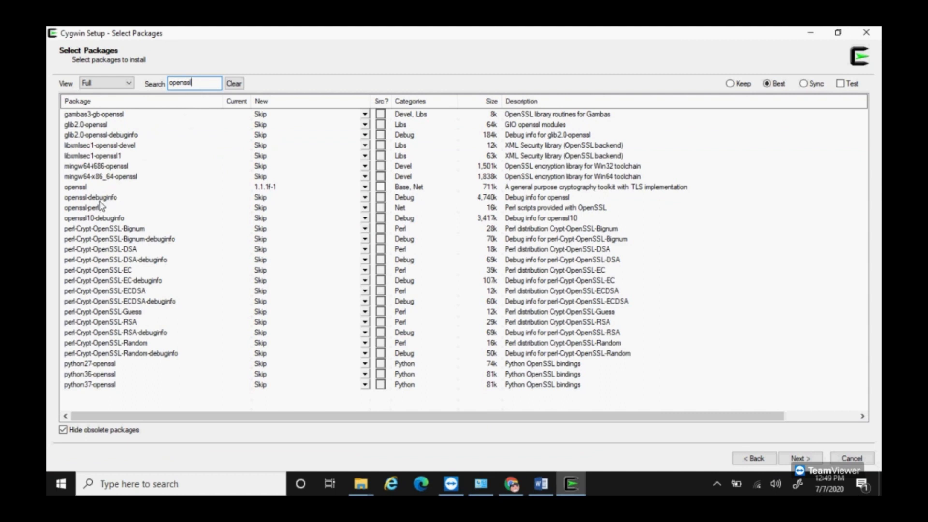
left_click(365, 187)
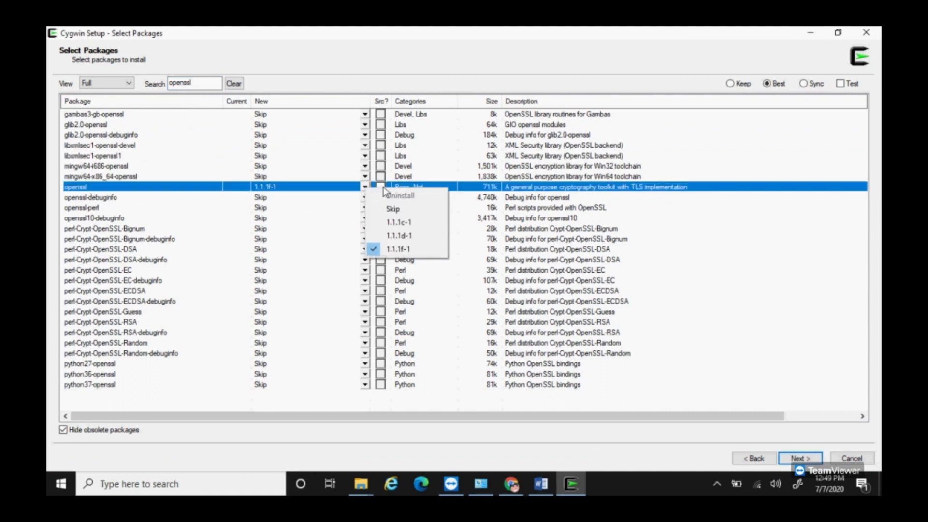
left_click(381, 187)
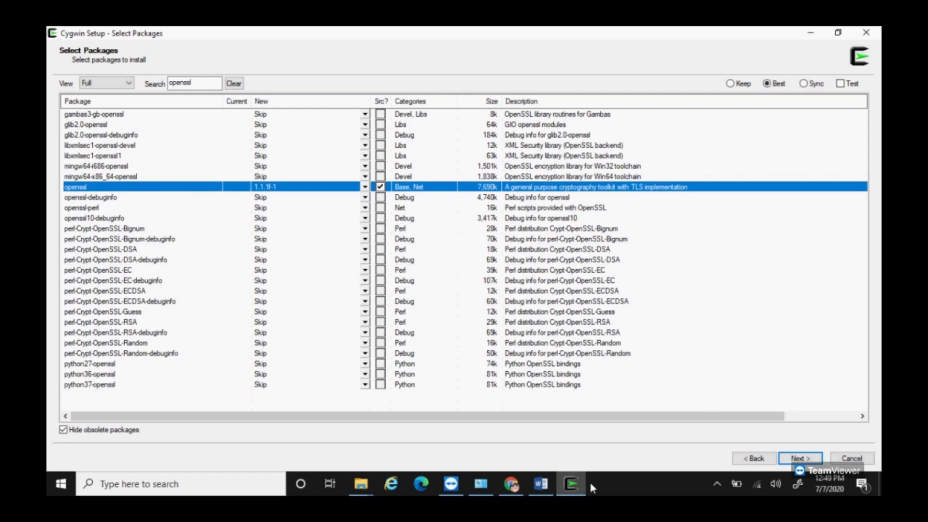
left_click(541, 484)
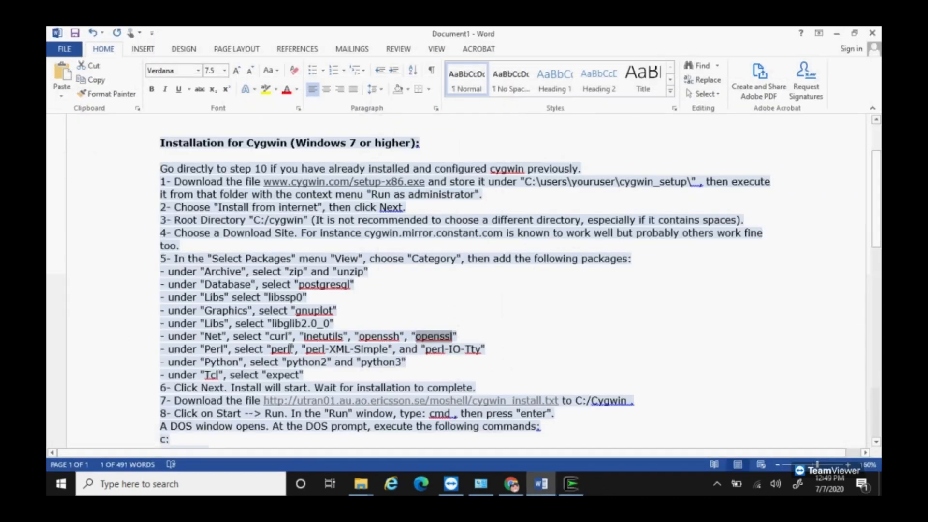
Step: Mark perl 5.30.3-1 with its source for installation
left_click_drag(291, 349, 273, 350)
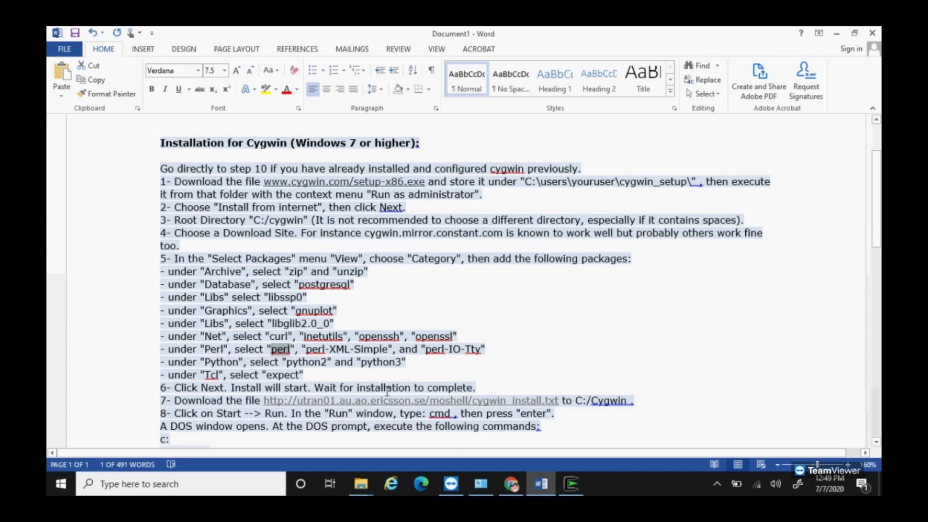
left_click(577, 483)
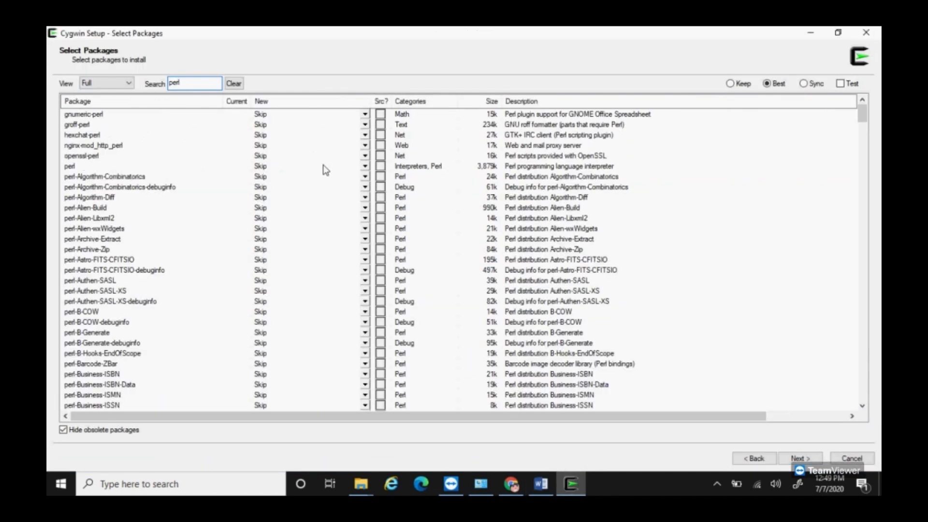
left_click(365, 166)
left_click(397, 199)
left_click(381, 167)
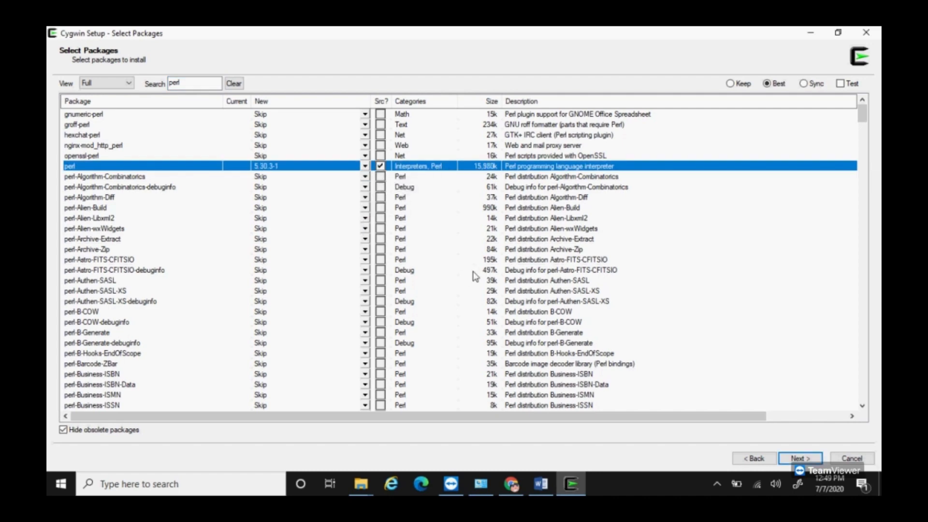
left_click(573, 487)
left_click(573, 487)
left_click(574, 488)
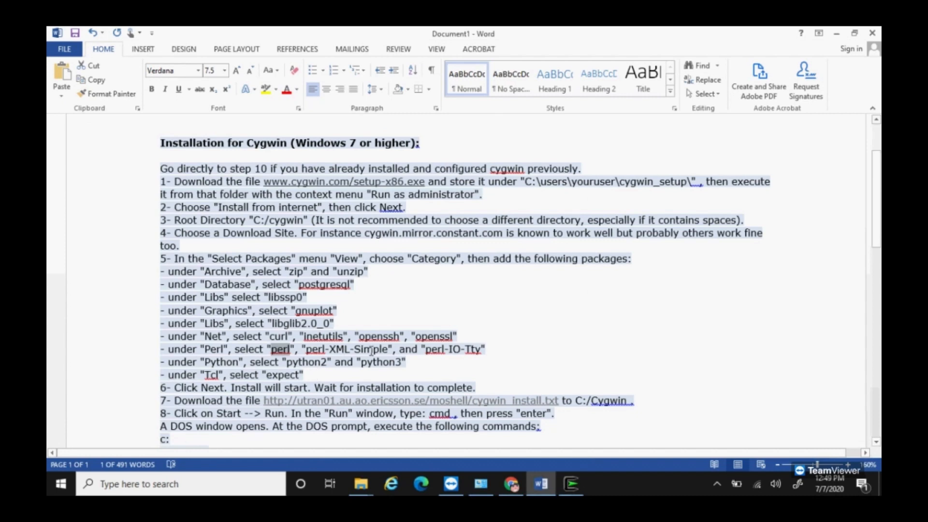
Step: Search for perl-XML-Simple and mark version 2.25-2 for installation
left_click_drag(389, 349, 306, 349)
key("ctrl+c")
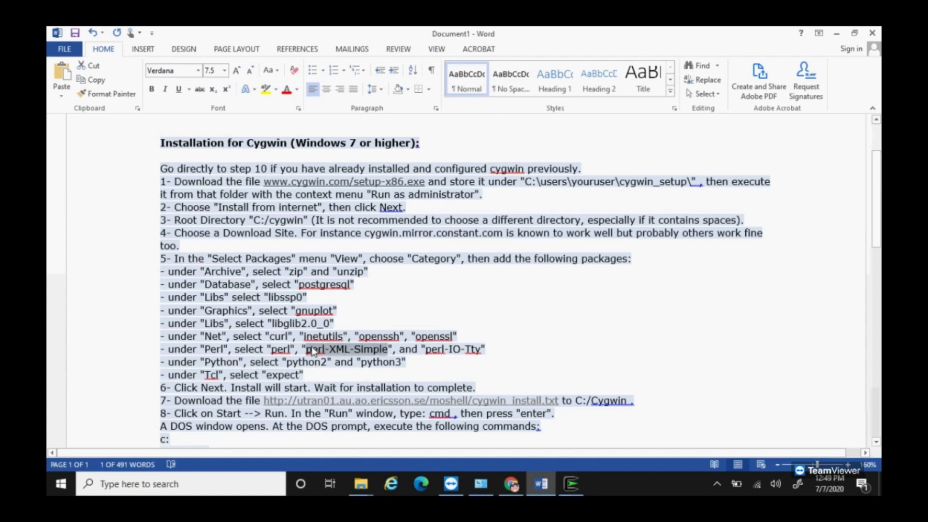
left_click(571, 484)
double_click(194, 82)
key("ctrl+v")
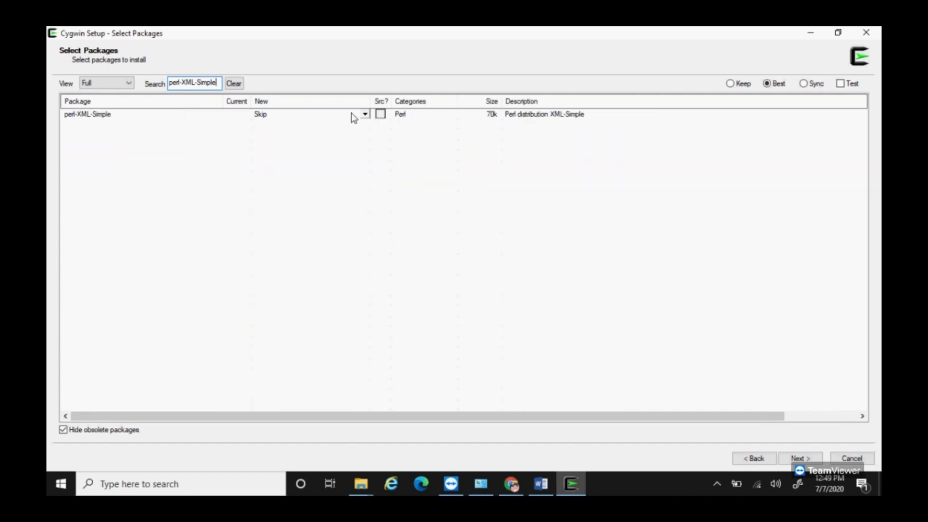
left_click(364, 115)
left_click(395, 176)
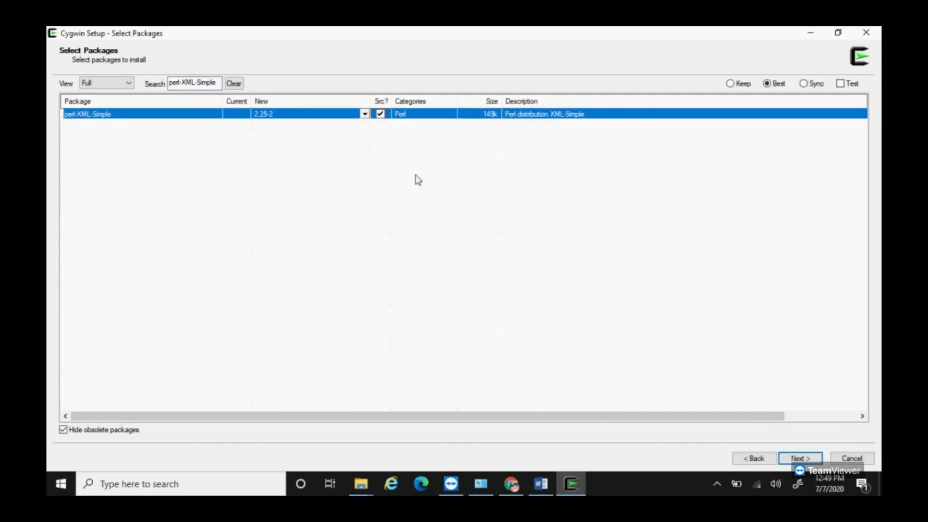
left_click(571, 483)
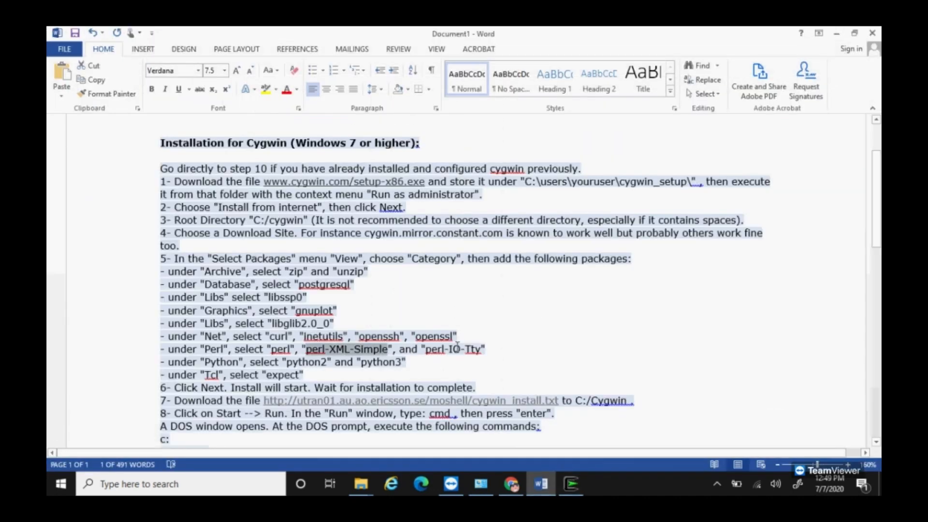
Step: Search for perl-IO-Tty and mark version 1.14-1 with its source for installation
left_click_drag(482, 348, 426, 349)
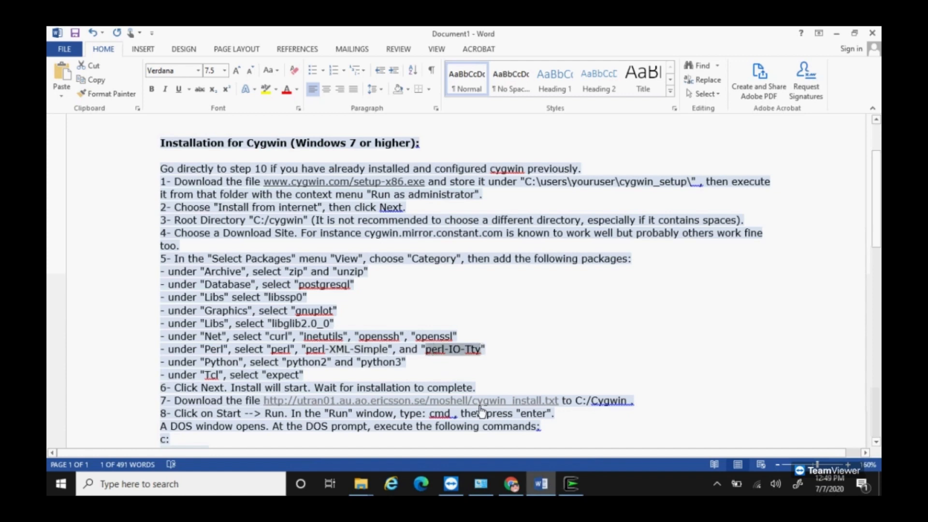
left_click(572, 483)
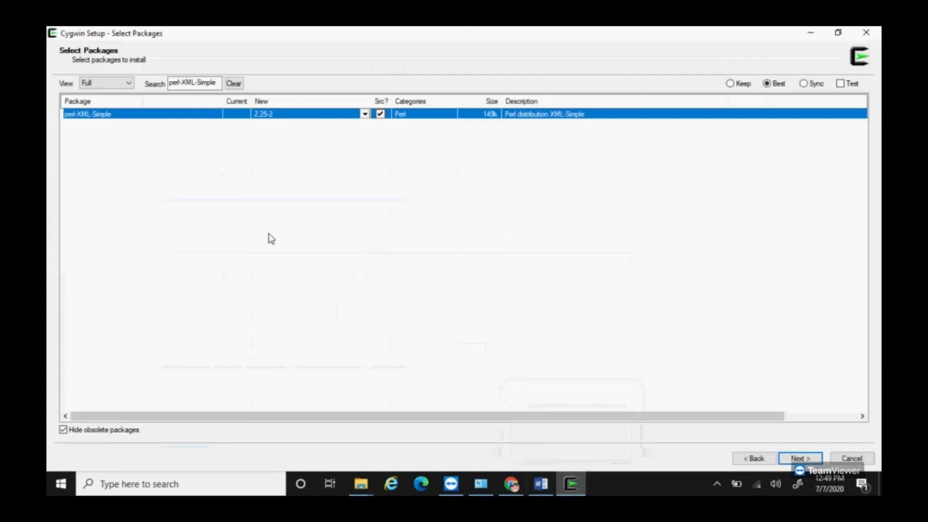
left_click_drag(216, 85, 71, 62)
type("perl-IO-Tty")
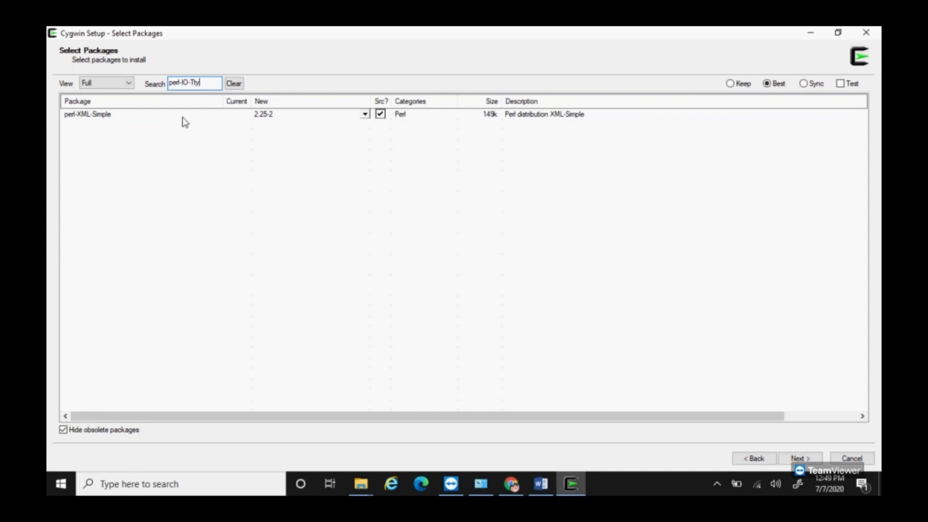
left_click(365, 114)
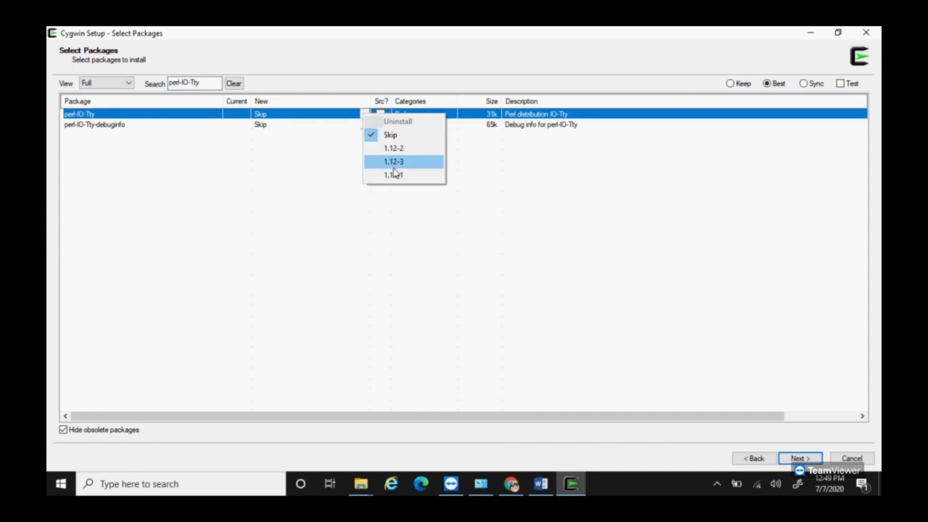
left_click(389, 162)
left_click(380, 114)
left_click(572, 483)
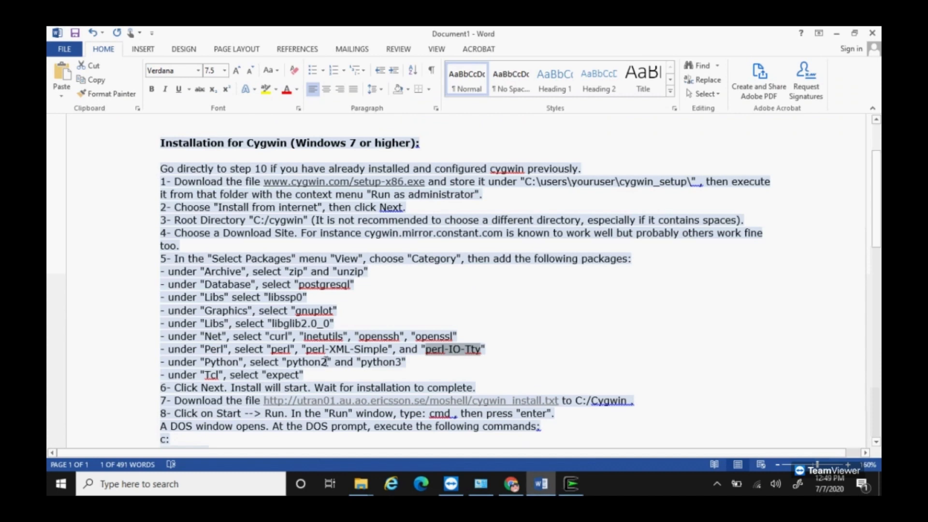
Step: Search for python2 and mark version 2.7.16-1 for installation
left_click_drag(328, 362, 287, 363)
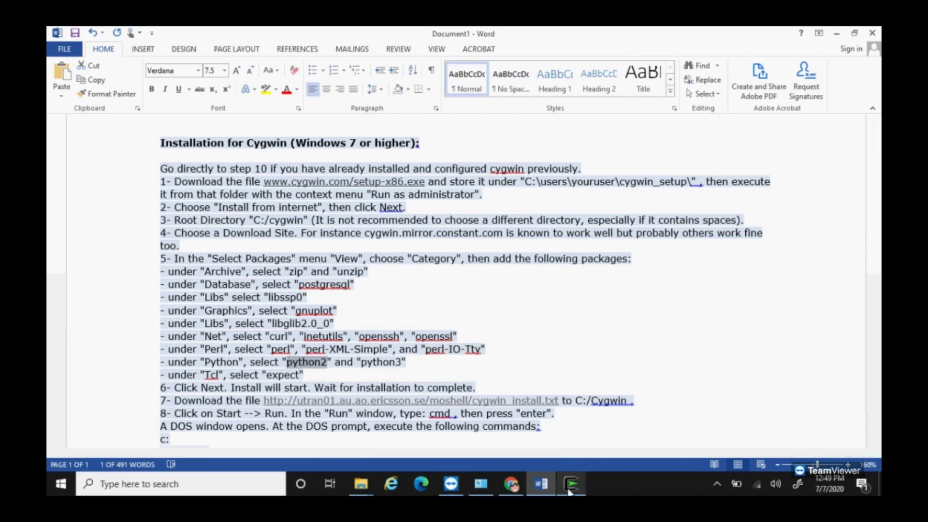
left_click(571, 483)
double_click(194, 84)
type("python2")
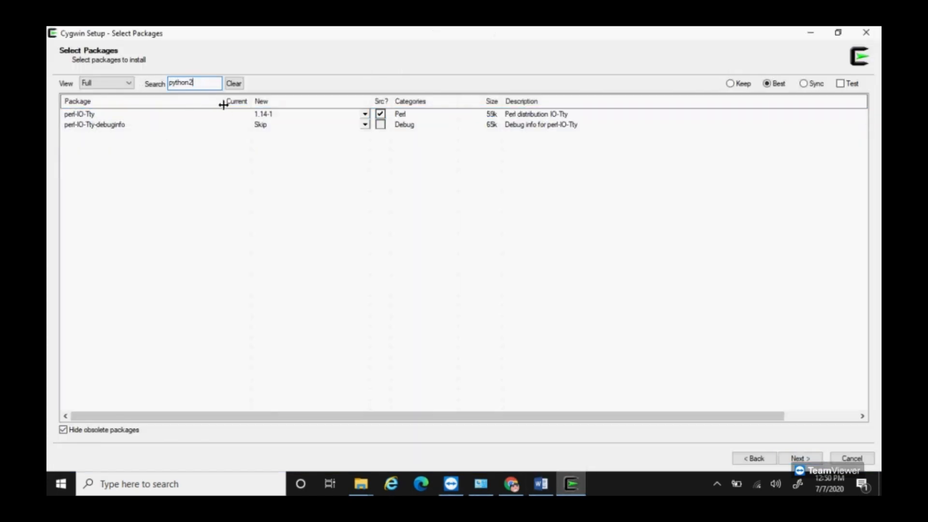
left_click(365, 124)
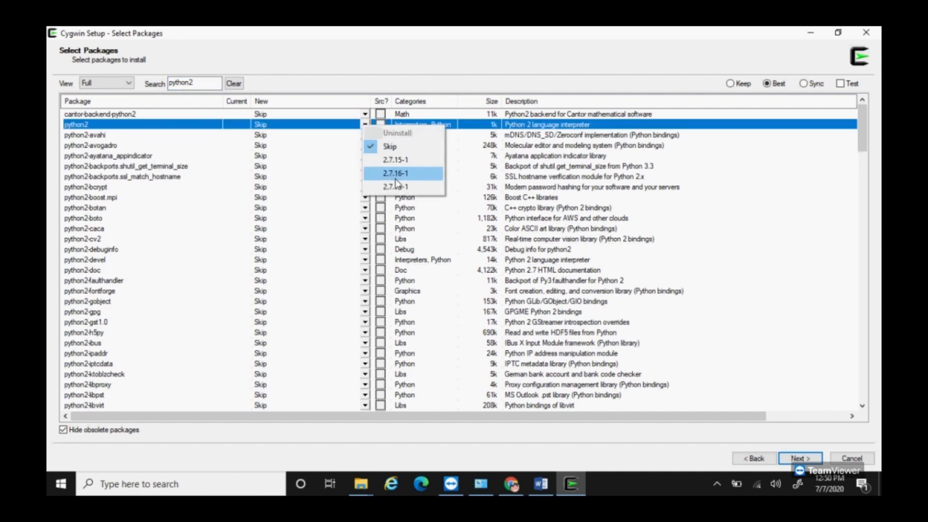
left_click(396, 175)
left_click(572, 489)
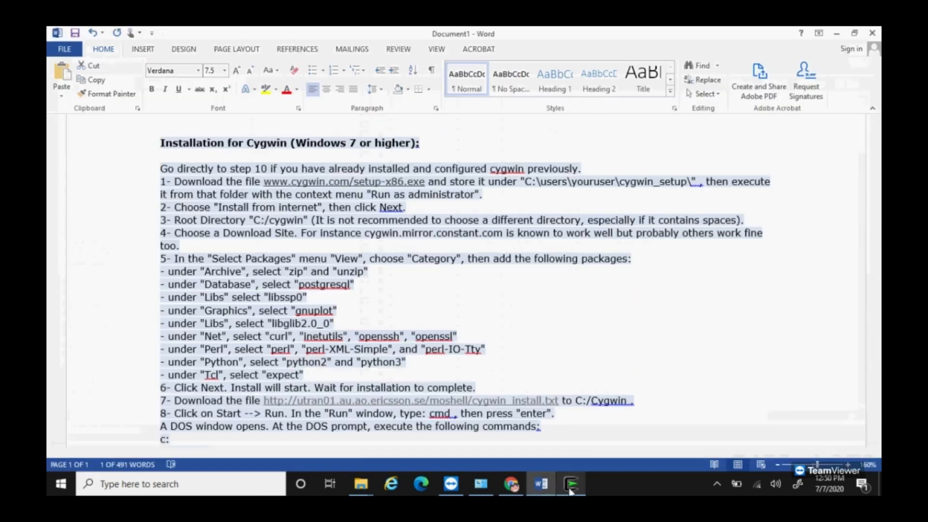
Step: Mark python3 version 3.6.8-1 for installation
double_click(306, 362)
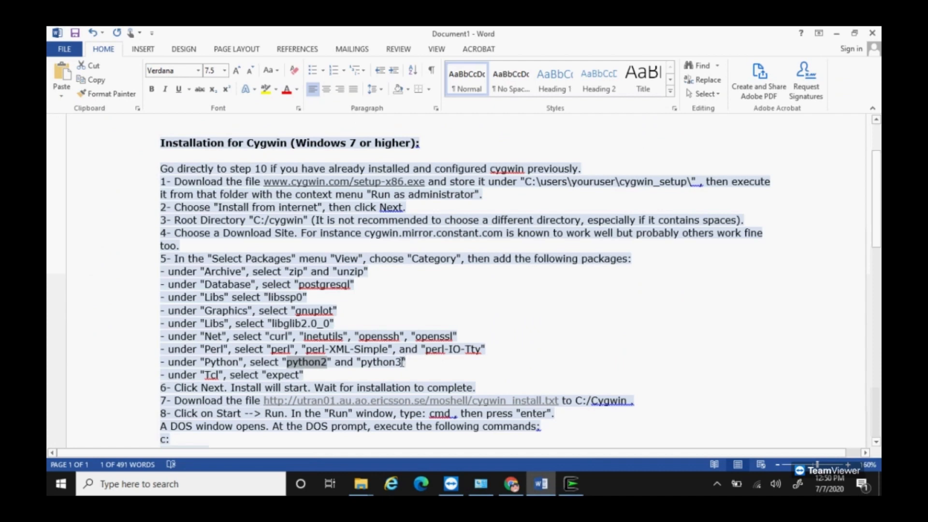
left_click_drag(402, 362, 364, 368)
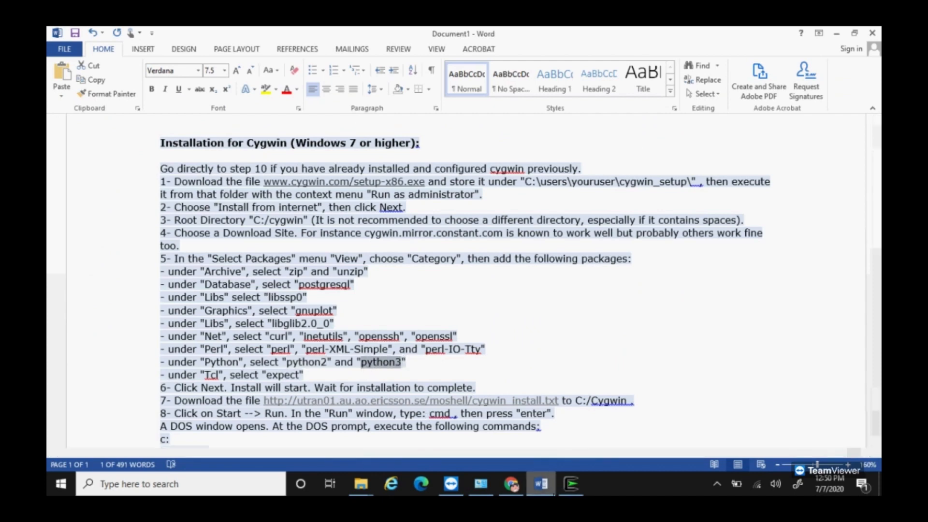
left_click(570, 485)
left_click_drag(196, 84, 171, 84)
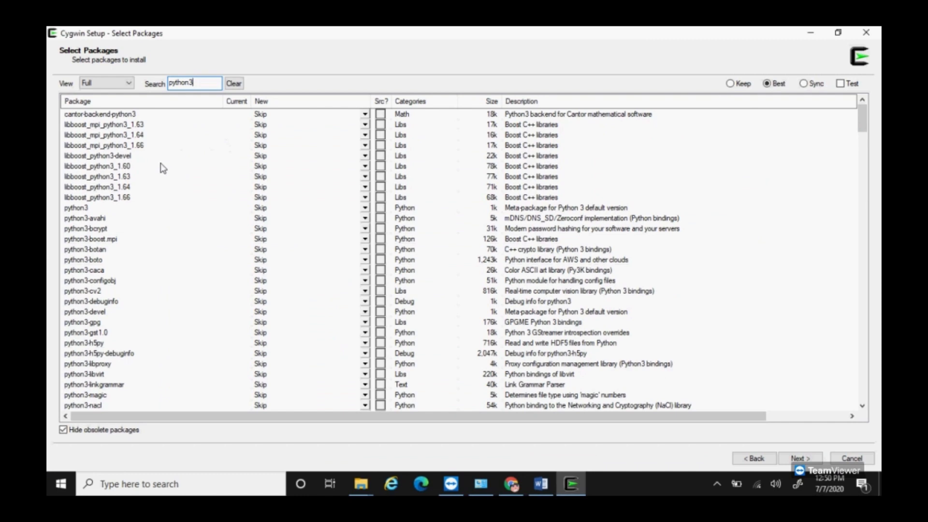
left_click(365, 208)
left_click(407, 269)
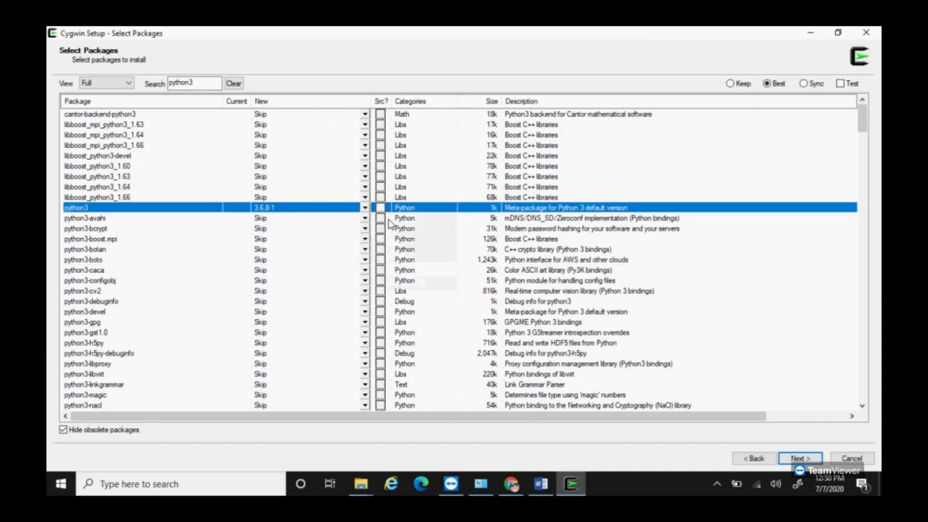
left_click(576, 481)
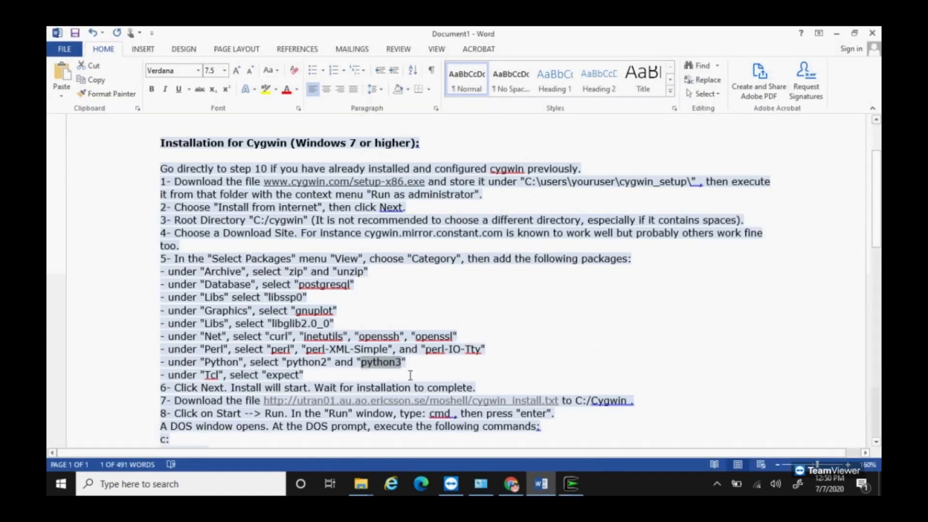
Step: Search for expect, mark version 5.45-3 with its source, then highlight step 6 in the guide
left_click_drag(301, 375, 267, 375)
key("ctrl+c")
left_click(576, 480)
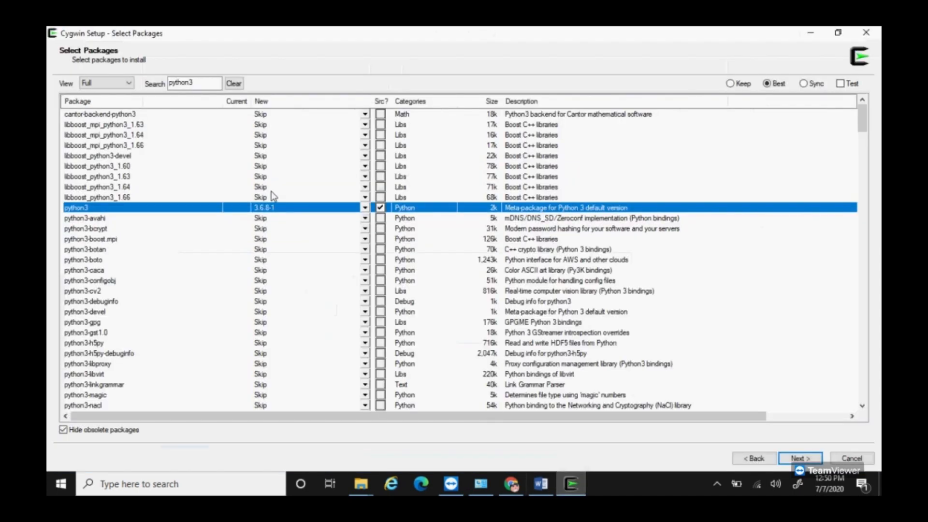
double_click(211, 85)
key("ctrl+v")
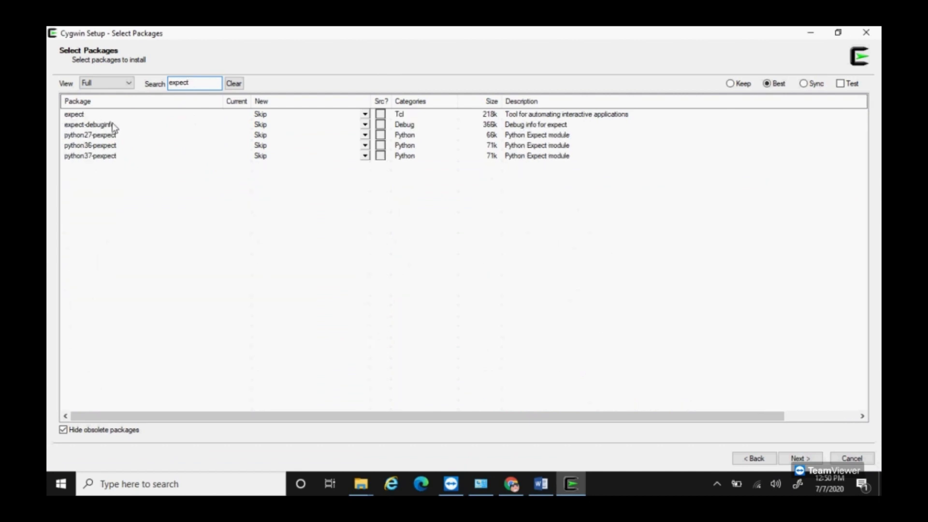
left_click(364, 114)
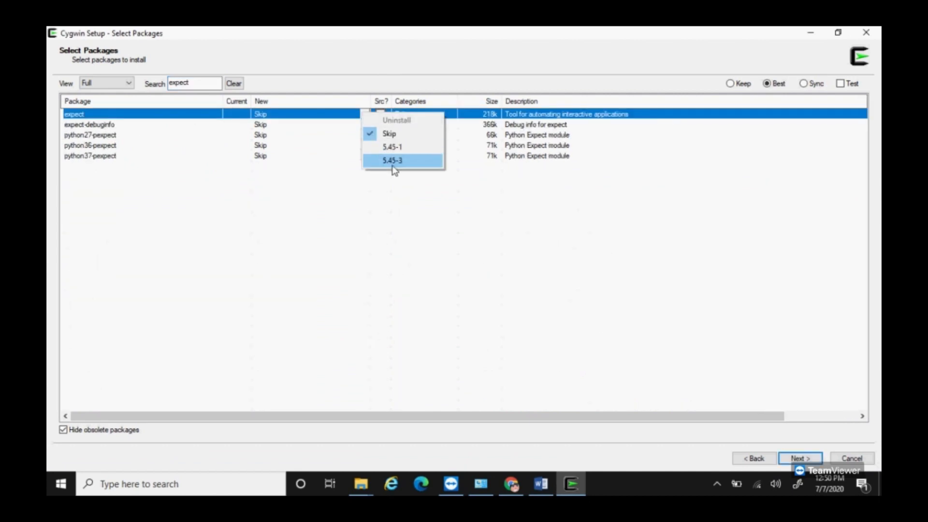
left_click(393, 160)
left_click(381, 115)
left_click(542, 484)
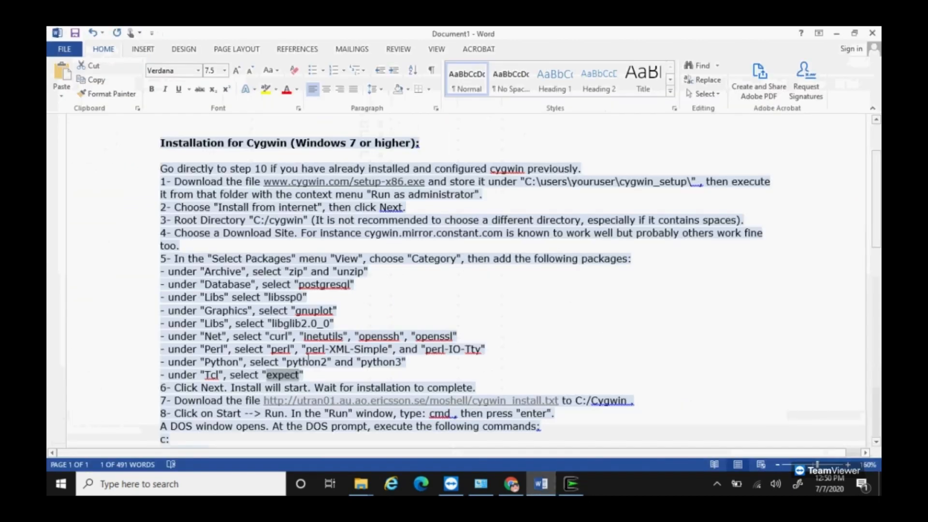
left_click_drag(203, 392, 474, 389)
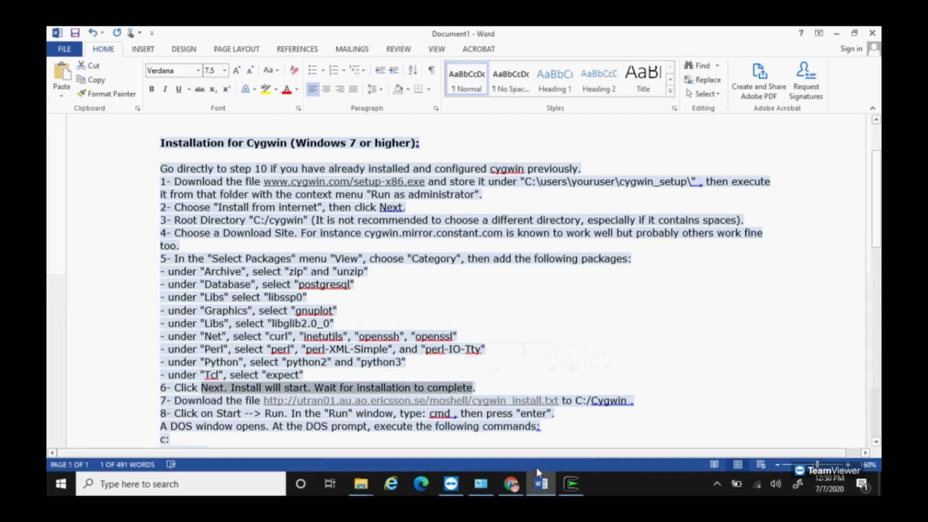
Step: Confirm the package selection and review, let installation run, skip postinstall errors and click Finish
left_click(568, 481)
left_click(800, 458)
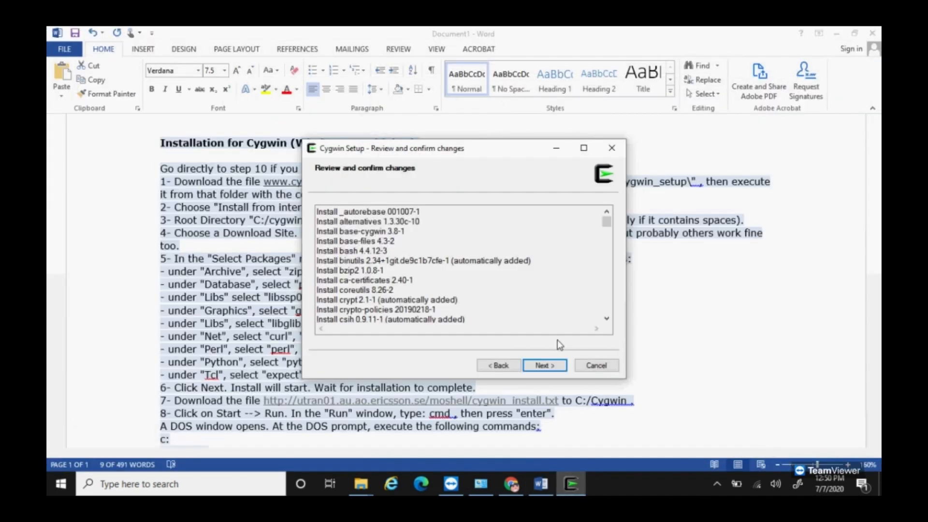
left_click(543, 366)
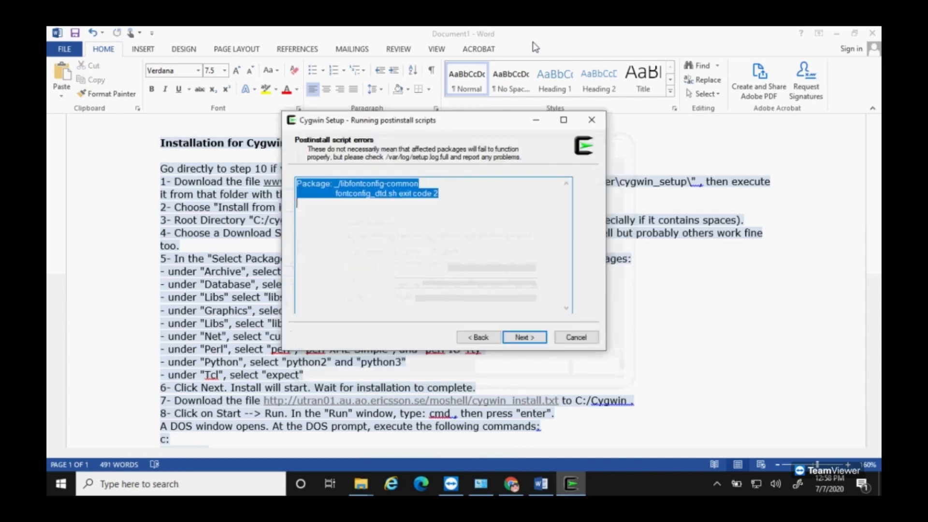
left_click(525, 337)
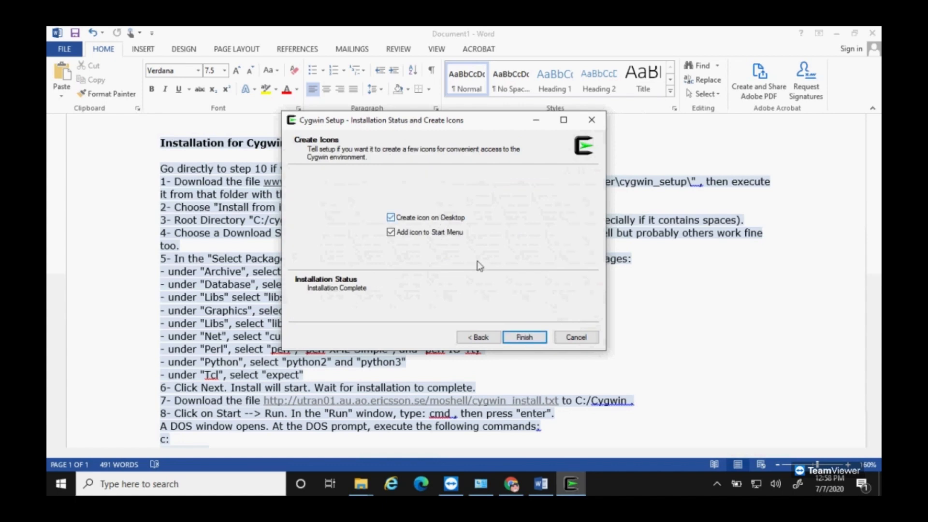
left_click(526, 337)
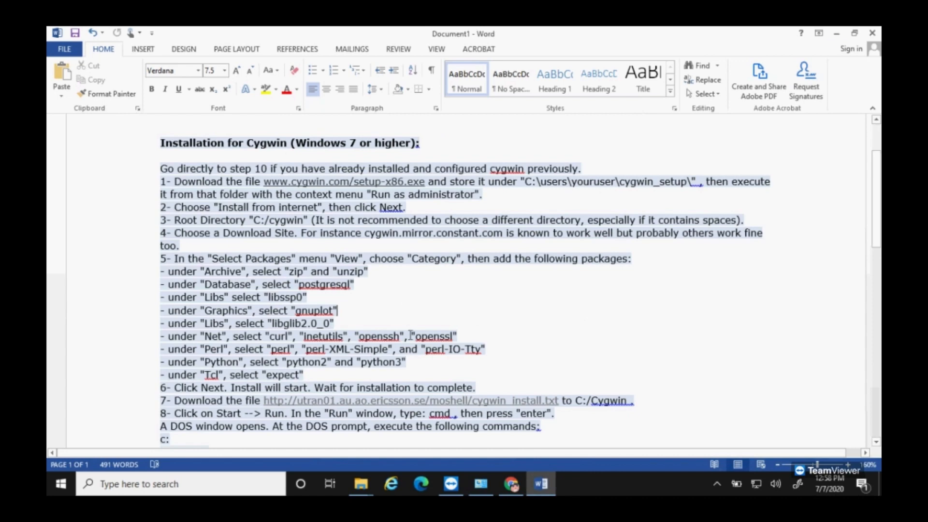
scroll(410, 334, "down", 2)
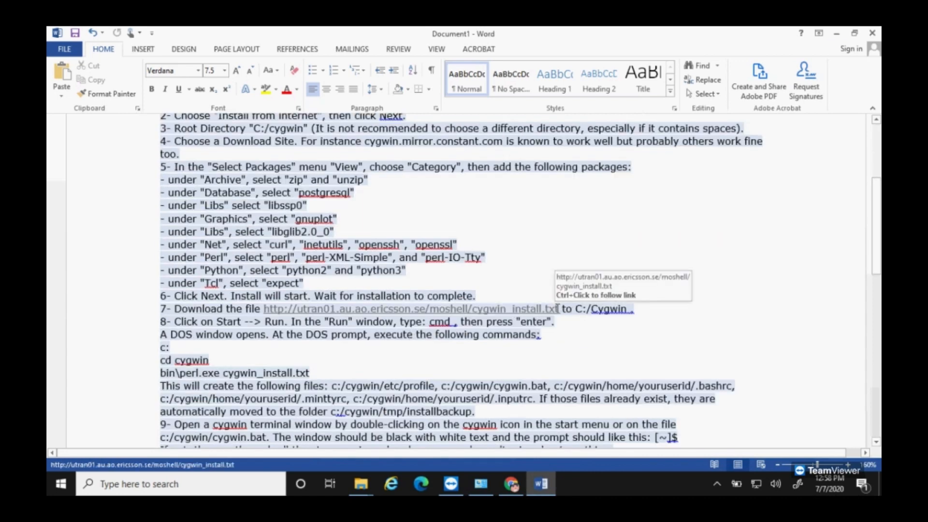
left_click_drag(559, 310, 265, 307)
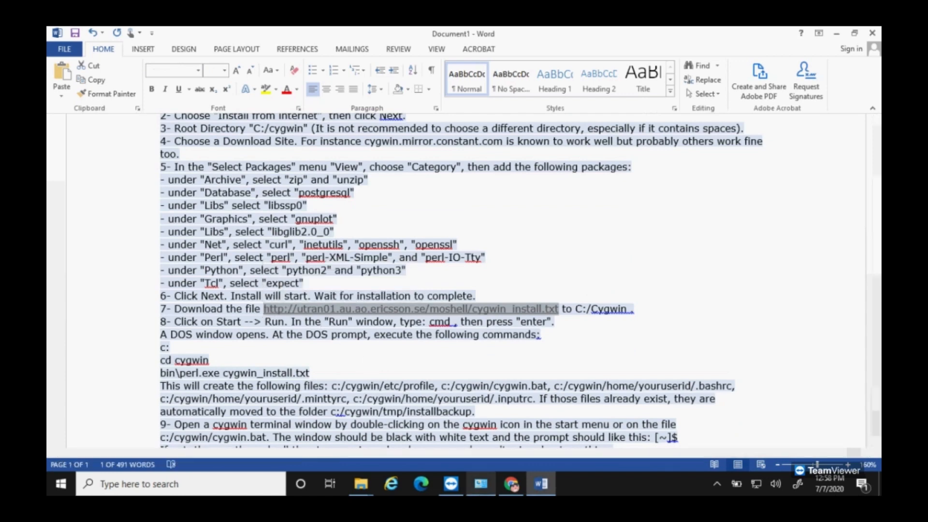
mouse_move(481, 486)
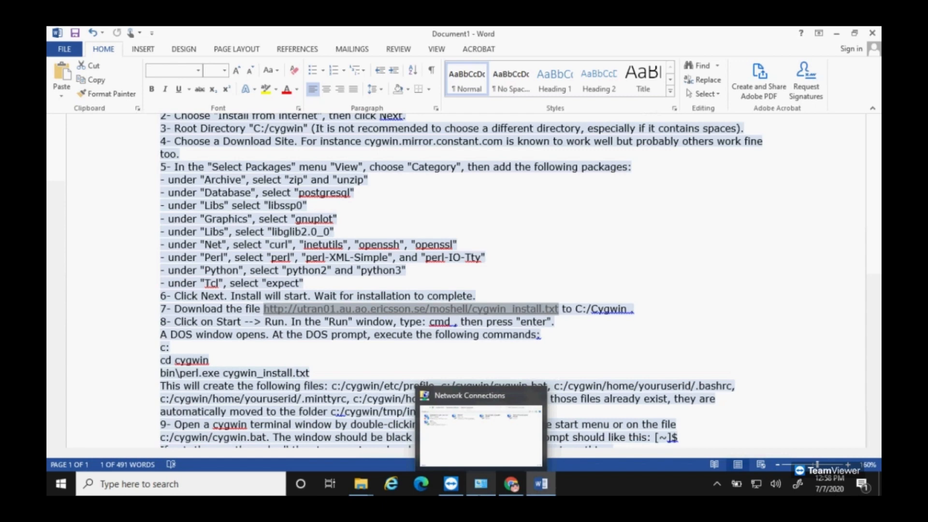
left_click(455, 297)
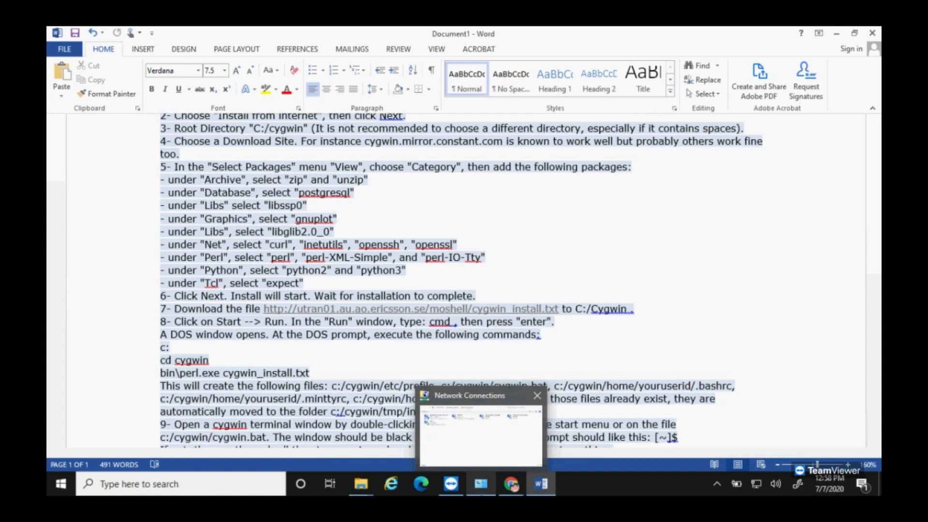
Step: Overwrite cygwin_install.txt in the Moshell folder with the newer 5.10 KB copy, then minimize Explorer
left_click(361, 484)
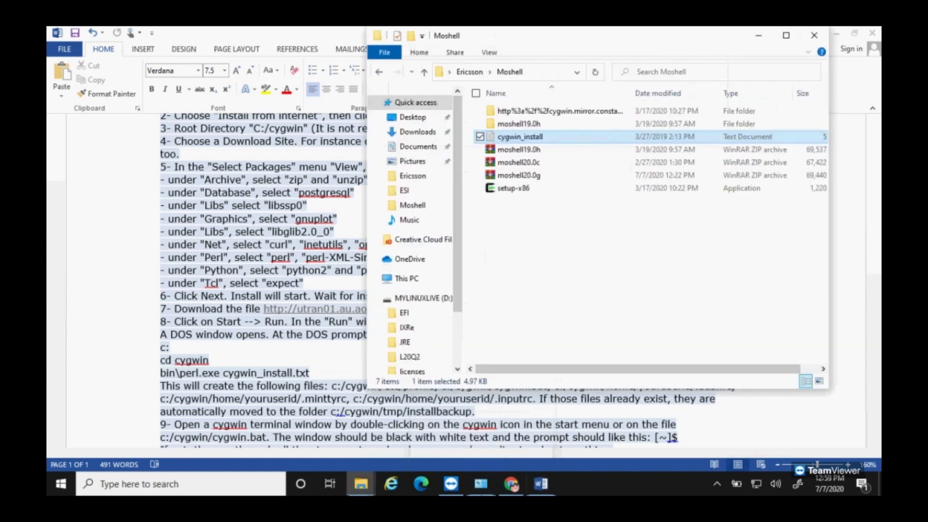
left_click_drag(648, 70, 650, 250)
left_click(403, 219)
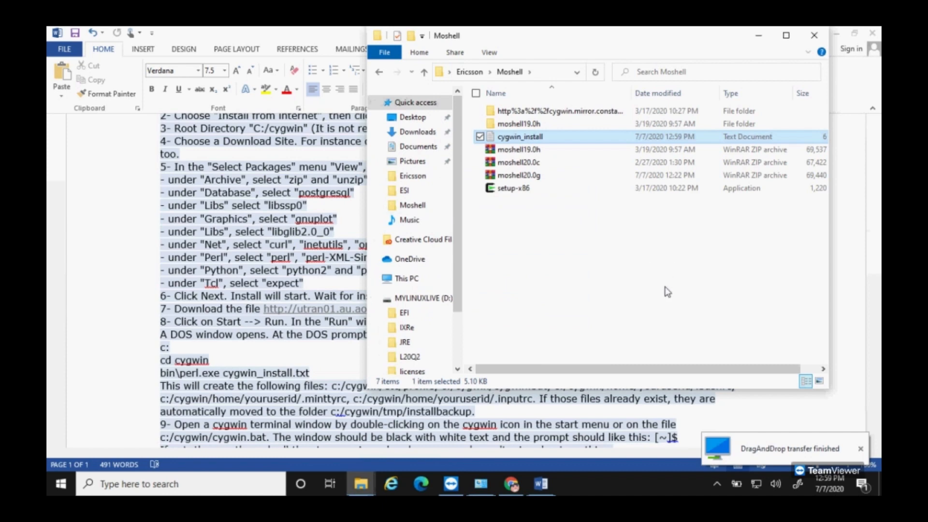
left_click(633, 277)
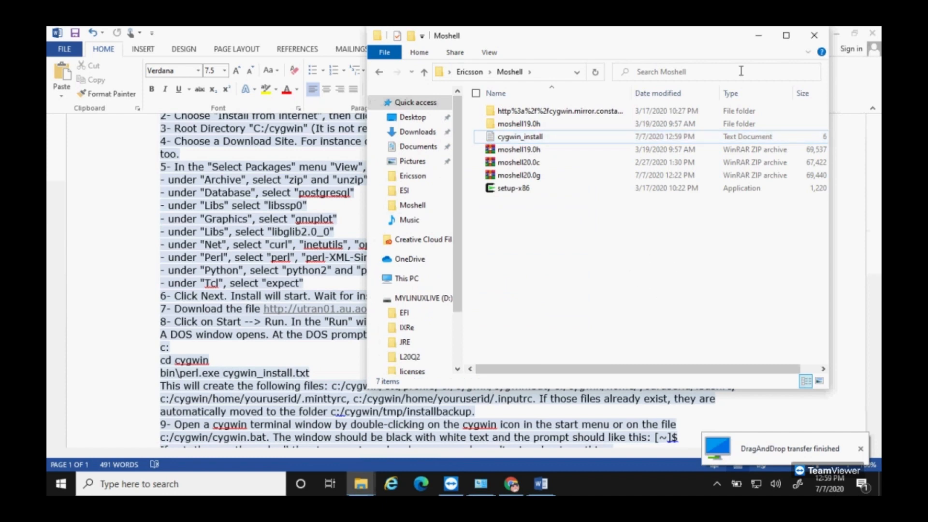
left_click(756, 38)
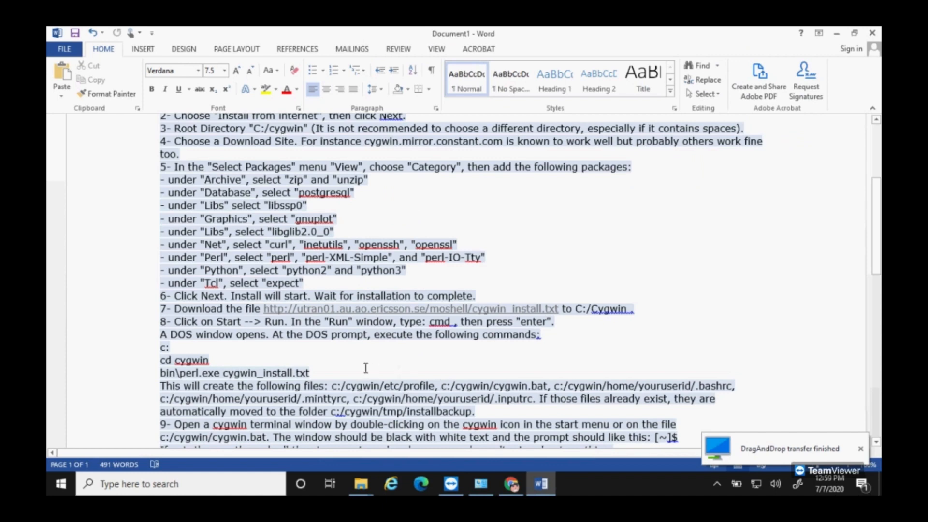
scroll(362, 372, "down", 1)
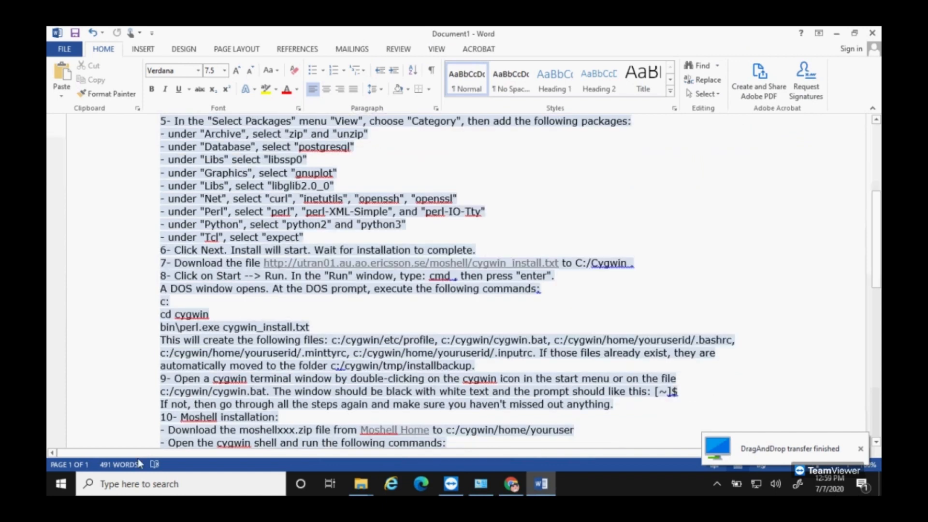
Step: Launch Command Prompt as administrator from a Windows search for cmd
left_click(132, 484)
type("cm")
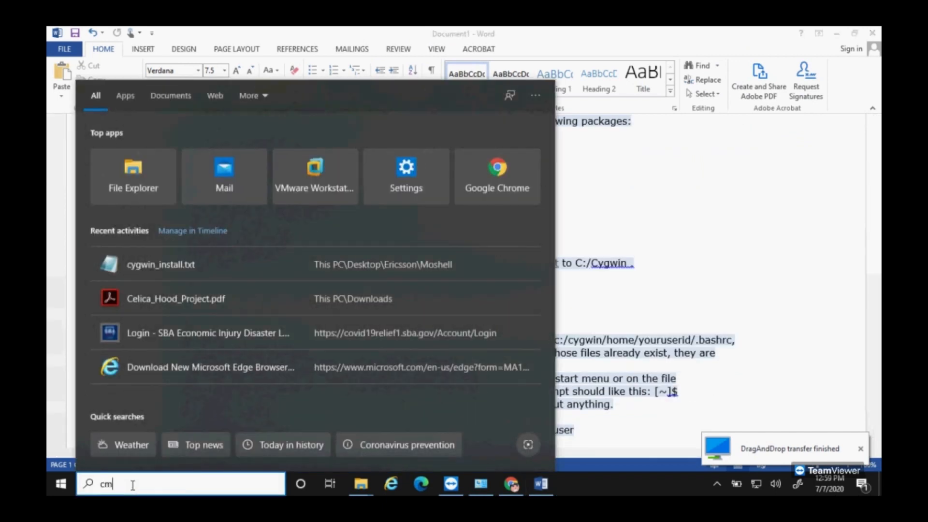
type("d")
right_click(157, 141)
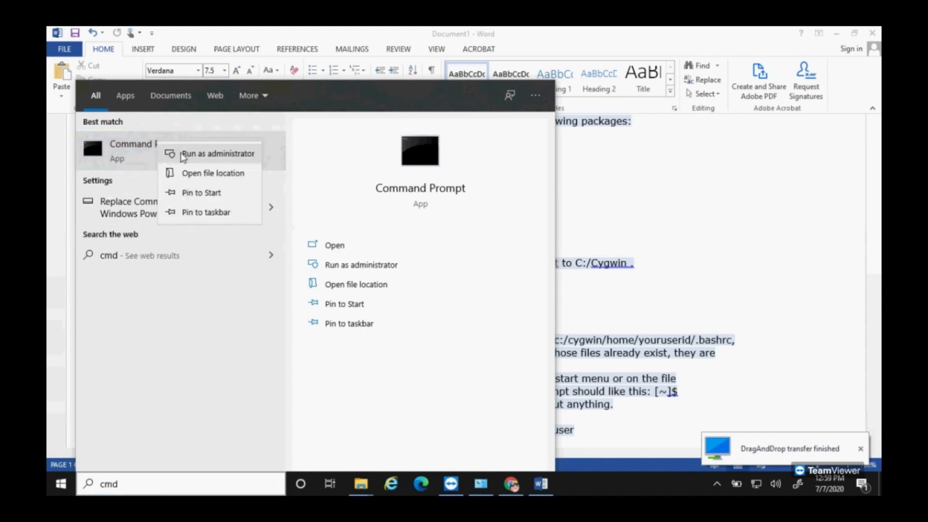
left_click(181, 155)
left_click_drag(399, 106, 613, 140)
Step: Change into C:\cygwin with cd c:/ and cd cygwin, then start the command bin\perl.exe cygw
left_click(500, 177)
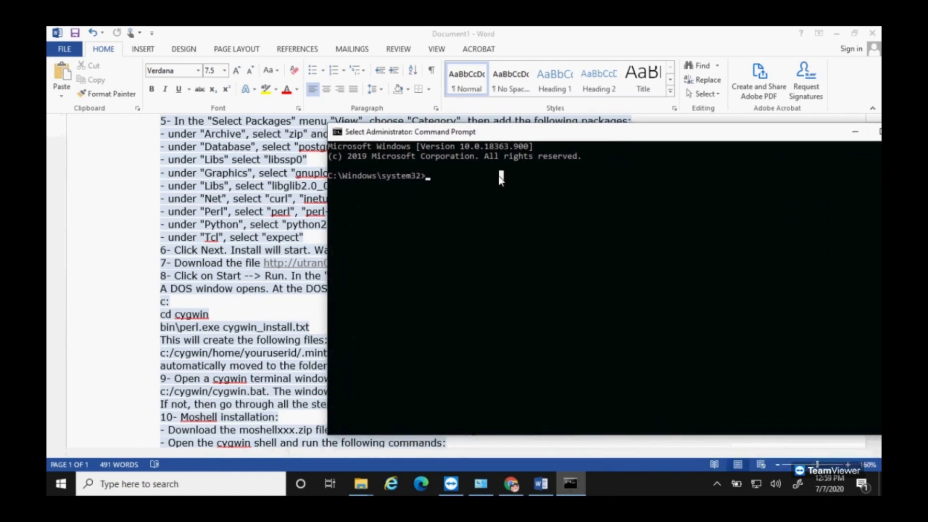
type("cd ")
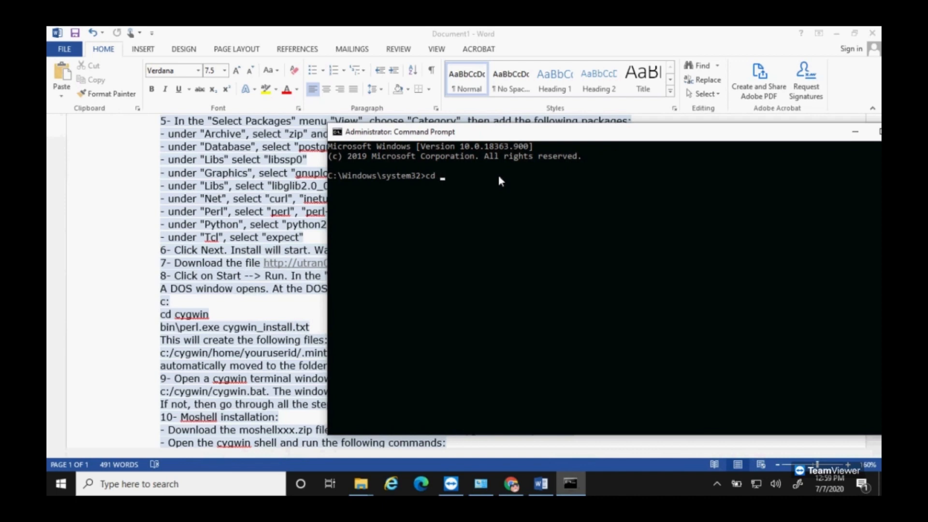
type("c:/")
key("Return")
type("cd cygwin")
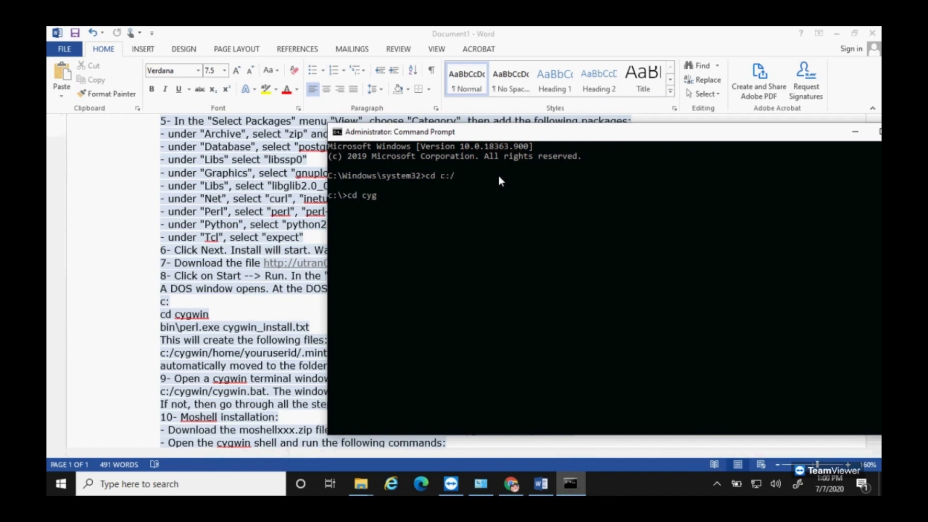
key("Return")
type("bin/")
key("BackSpace")
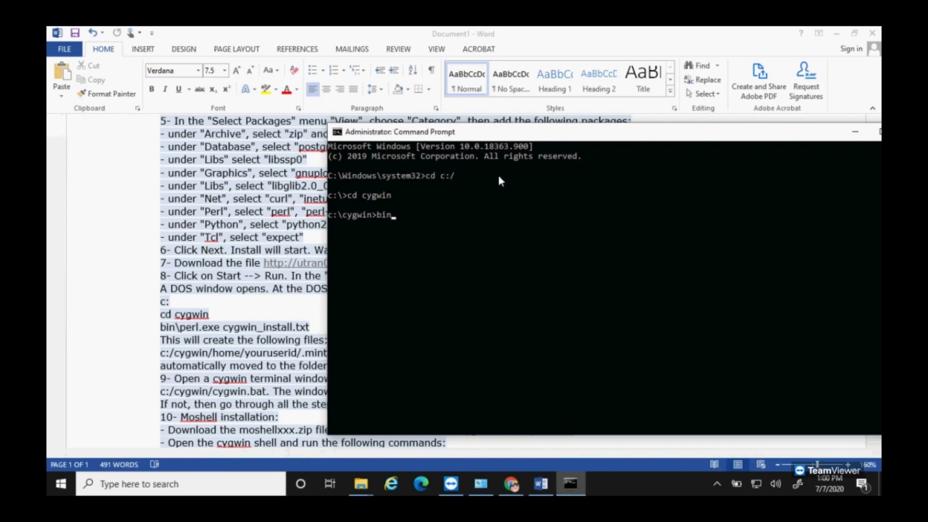
type("\\perl.exe cygw")
left_click(362, 488)
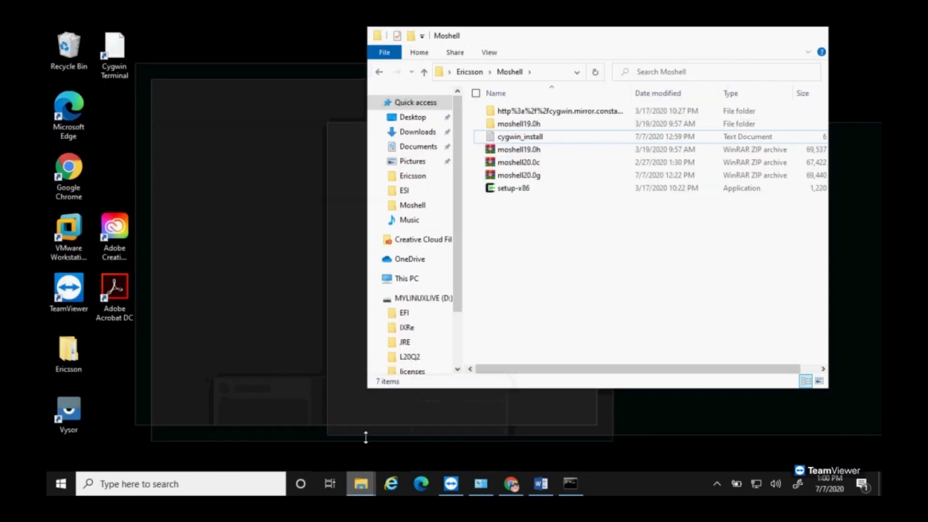
Step: Copy cygwin_install from the Moshell folder and paste it into Local Disk (C:) > cygwin
left_click(367, 435)
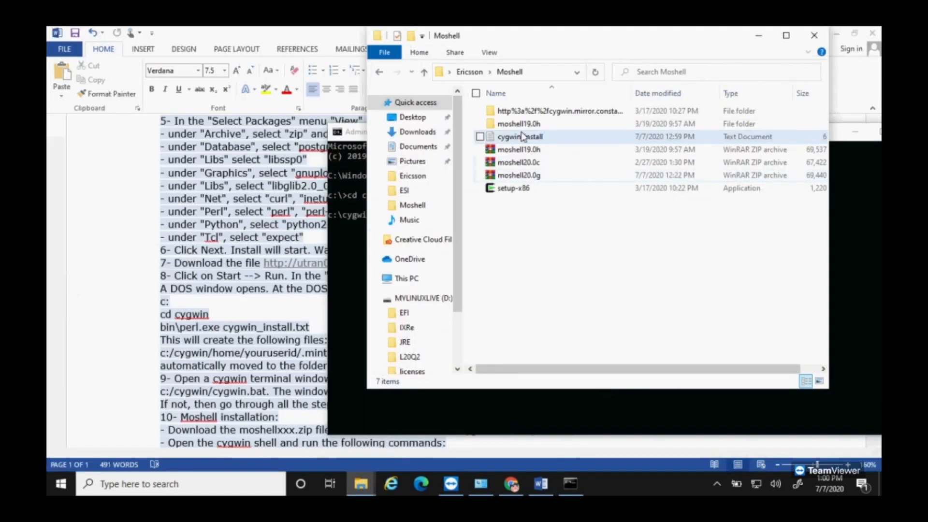
left_click(574, 192)
left_click(535, 139)
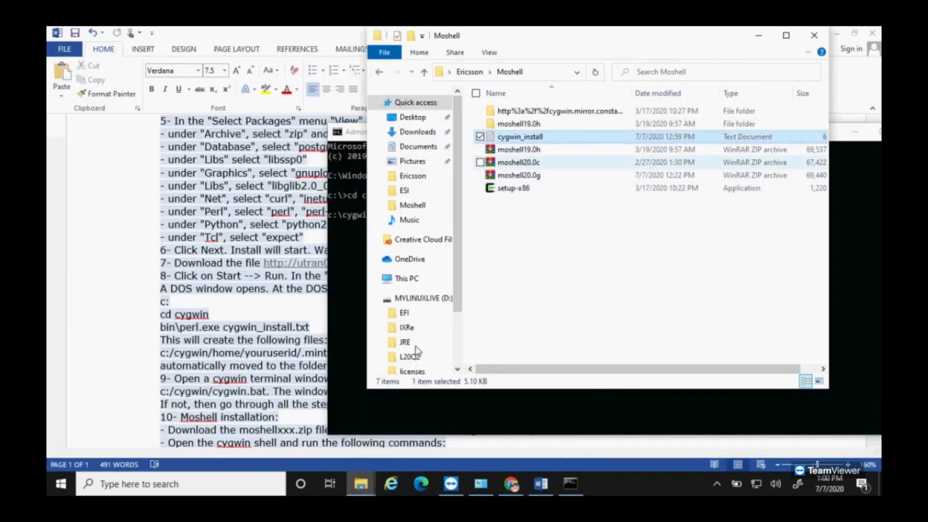
left_click(409, 278)
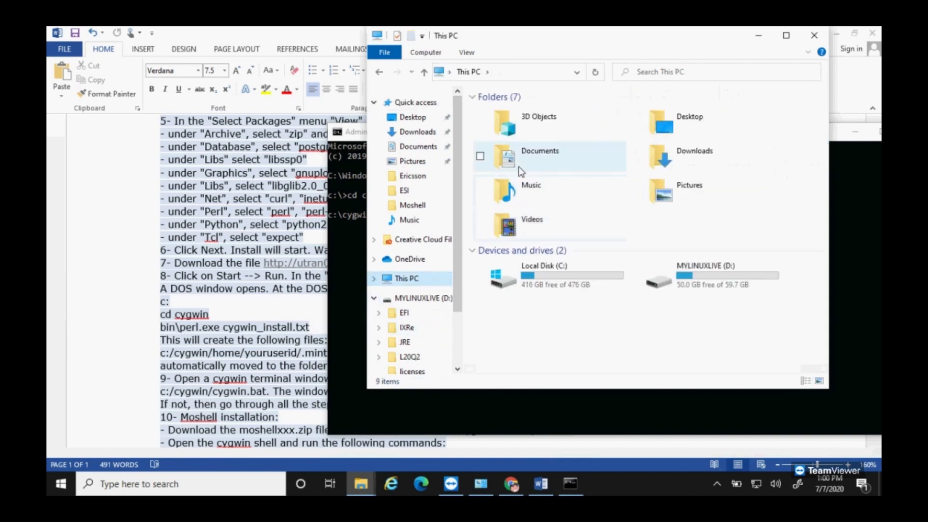
double_click(551, 281)
double_click(505, 118)
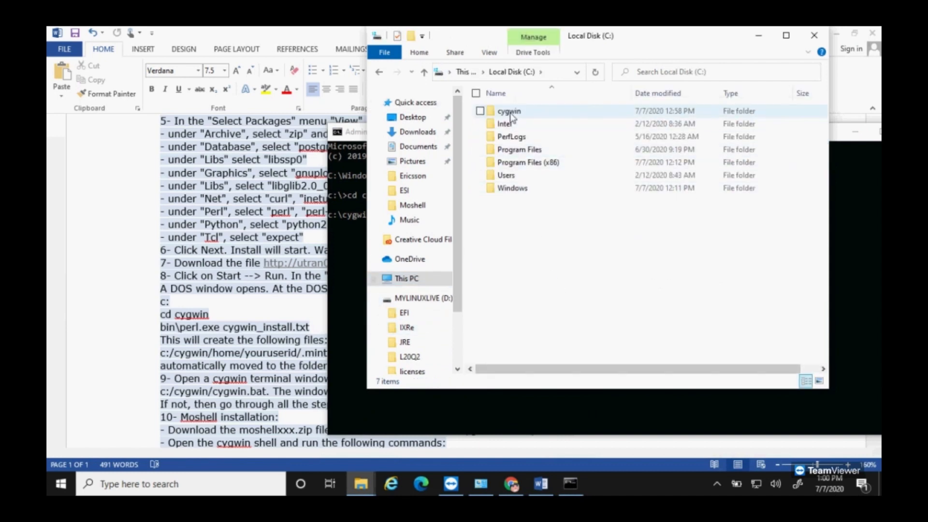
key("ctrl+v")
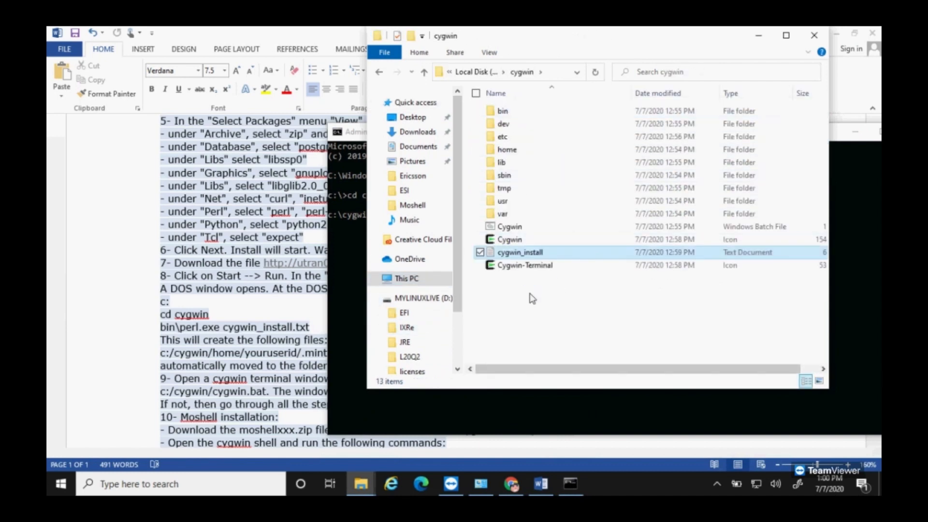
left_click(491, 404)
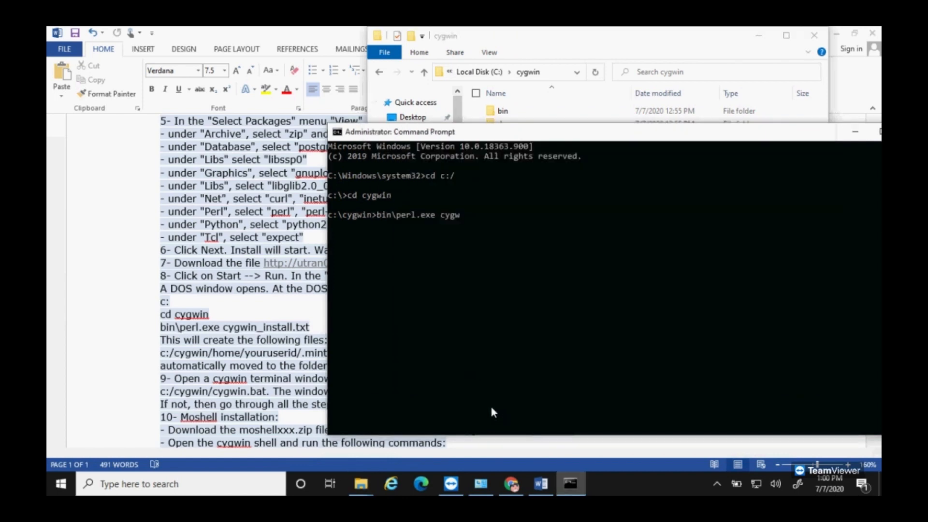
Step: Run bin\perl.exe cygwin_install.txt until it reports 'Patching of files seems to be ok!', then review the Word notes
left_click(484, 208)
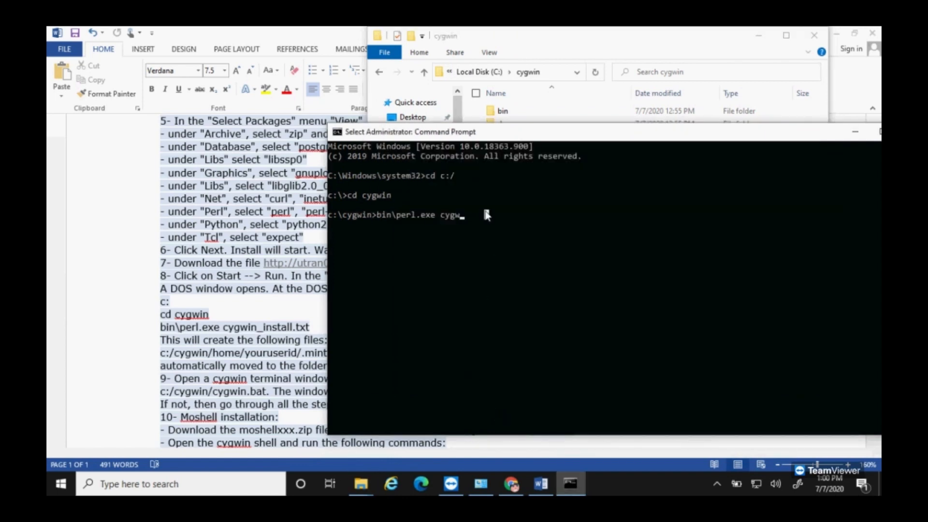
type("in")
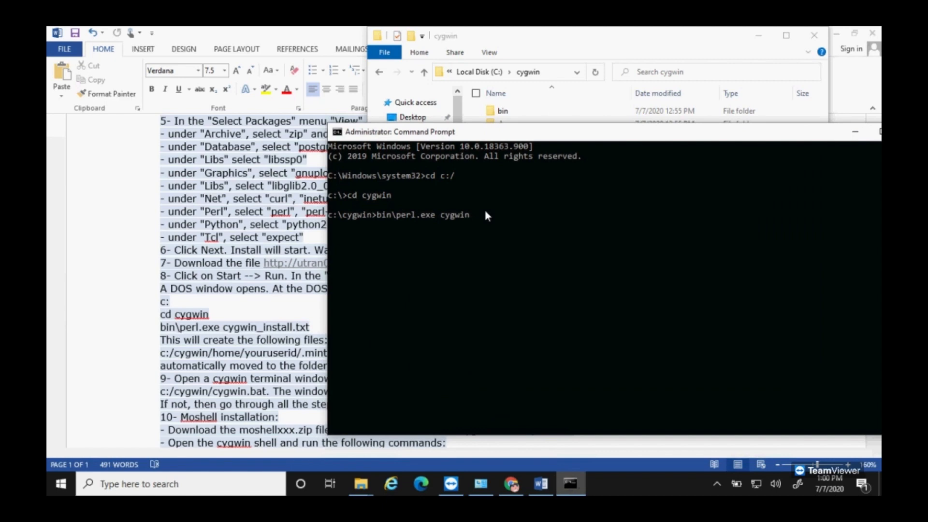
type("_install.txt")
key("Return")
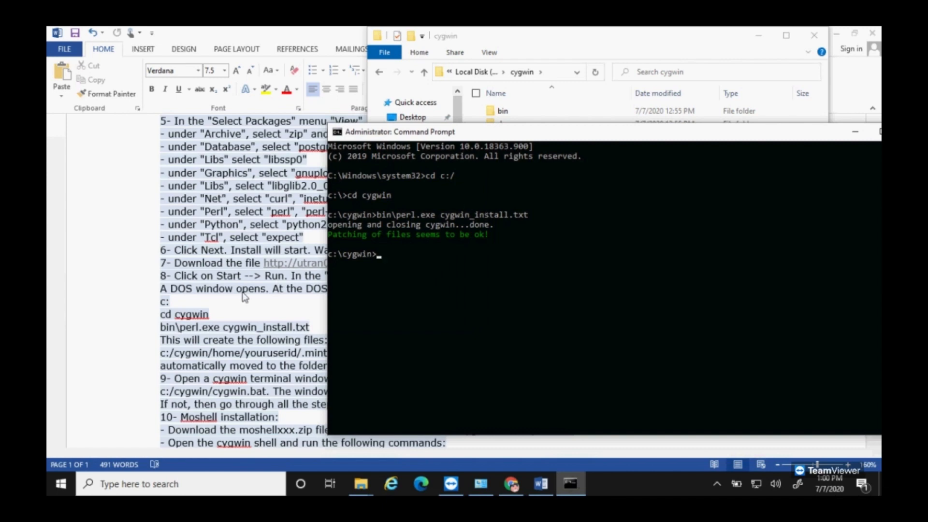
left_click(272, 310)
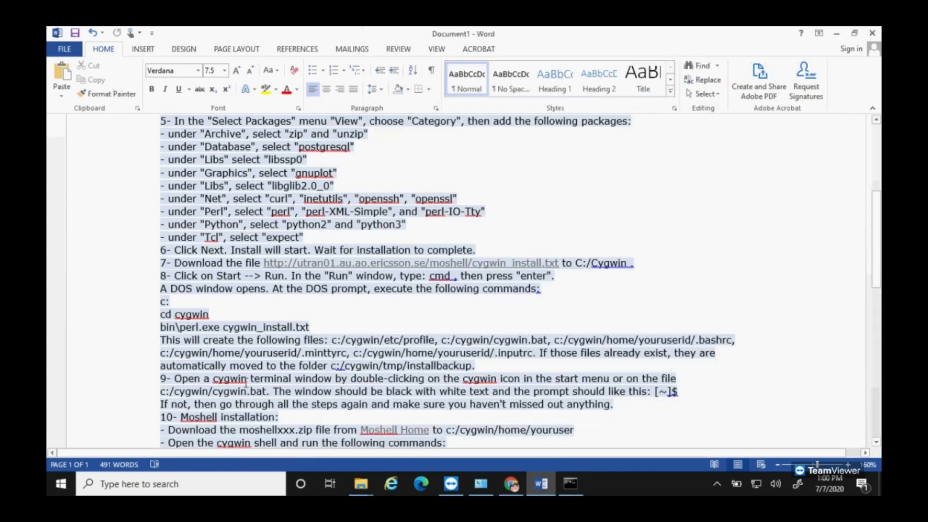
scroll(244, 382, "down", 1)
scroll(353, 353, "down", 2)
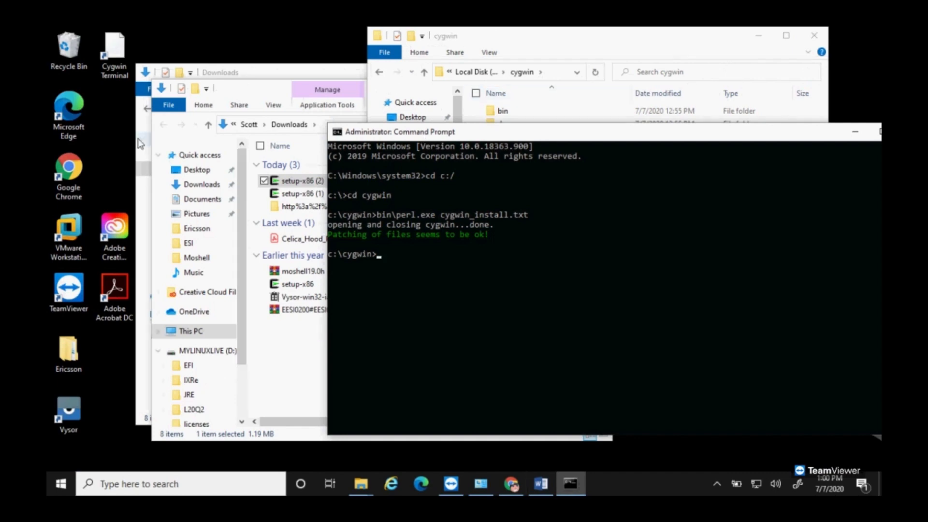
Step: Close the extra Downloads window and minimize the remaining one
left_click(115, 178)
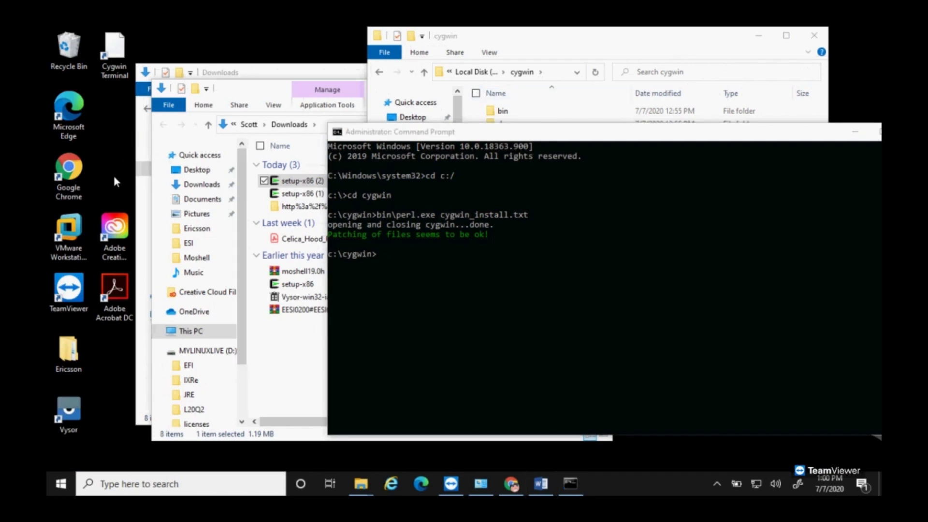
left_click(115, 73)
left_click(352, 77)
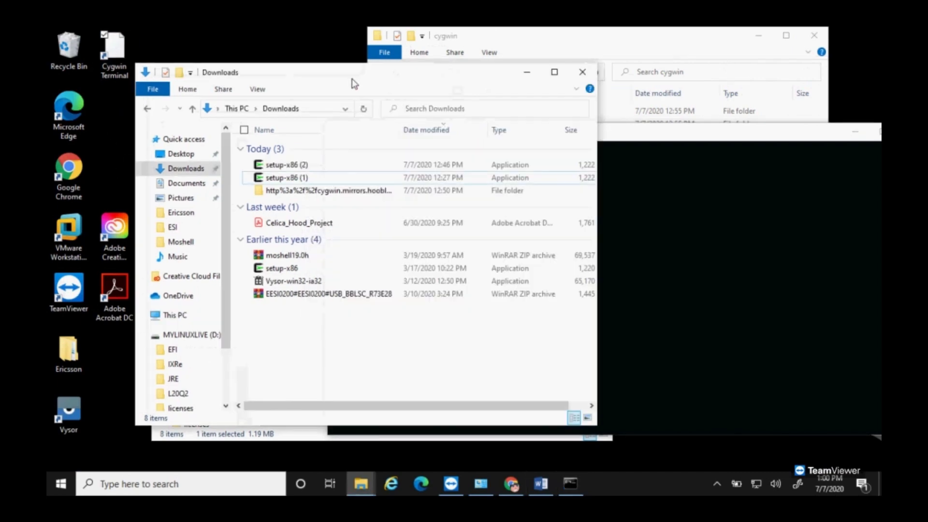
left_click(585, 72)
left_click(271, 95)
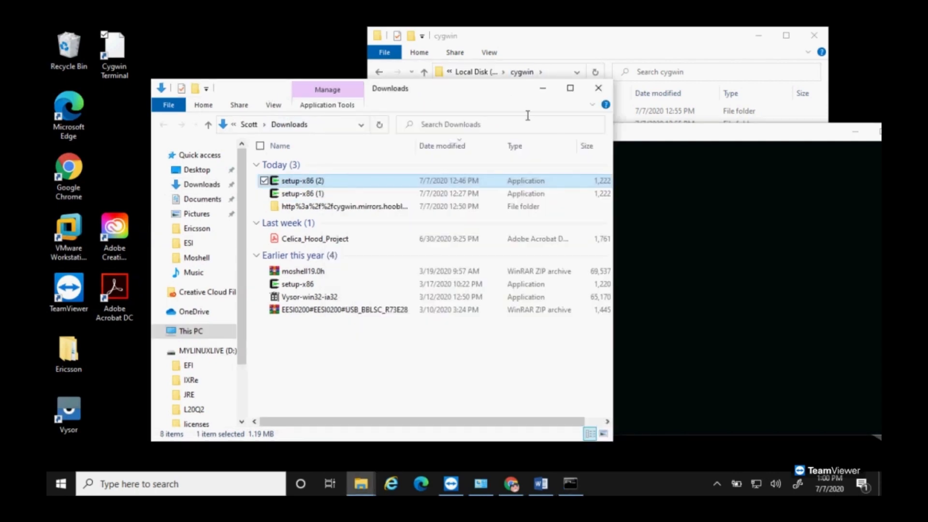
left_click(543, 91)
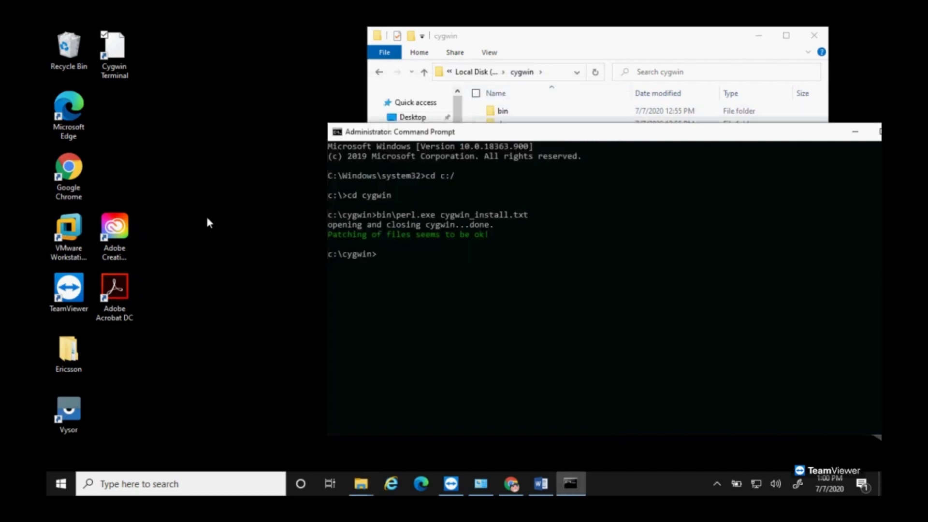
Step: Search Windows for cygwin and open the Cygwin Terminal file location in Programs\Cygwin
left_click(110, 485)
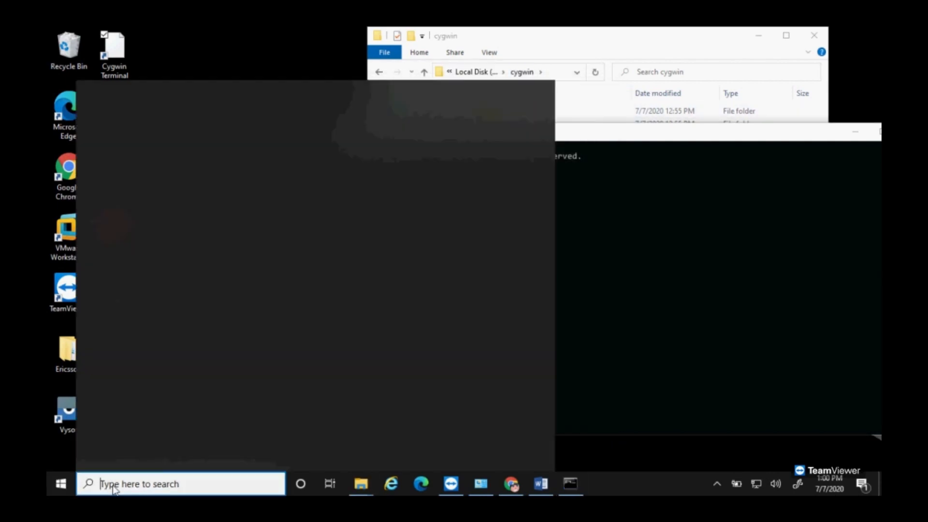
type("cygwin")
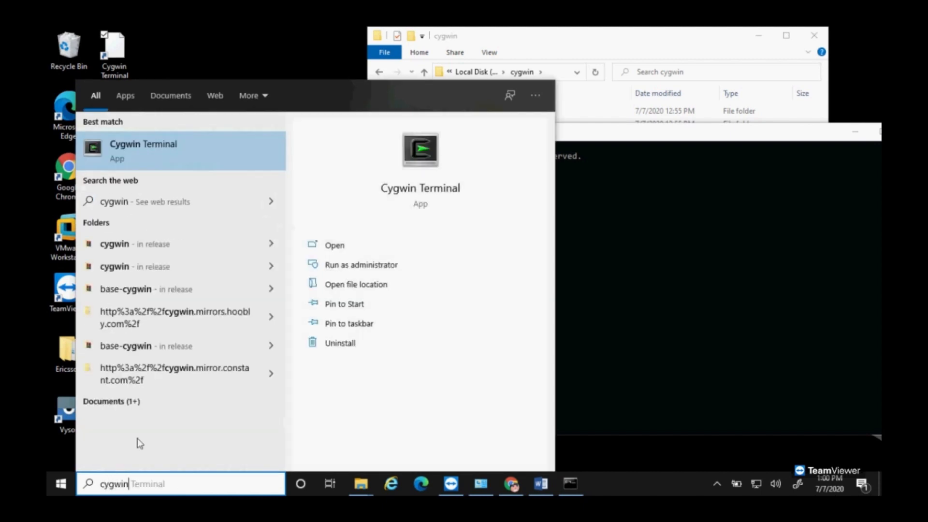
right_click(124, 152)
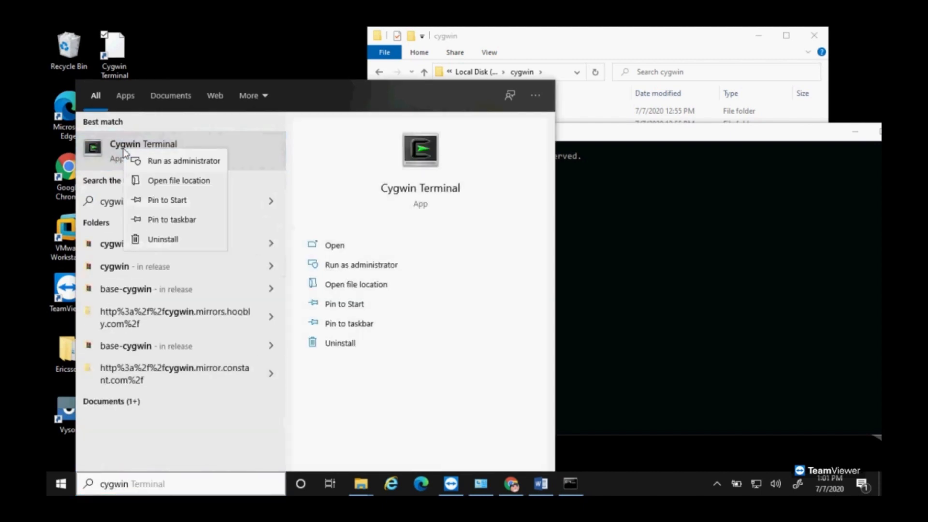
left_click(168, 186)
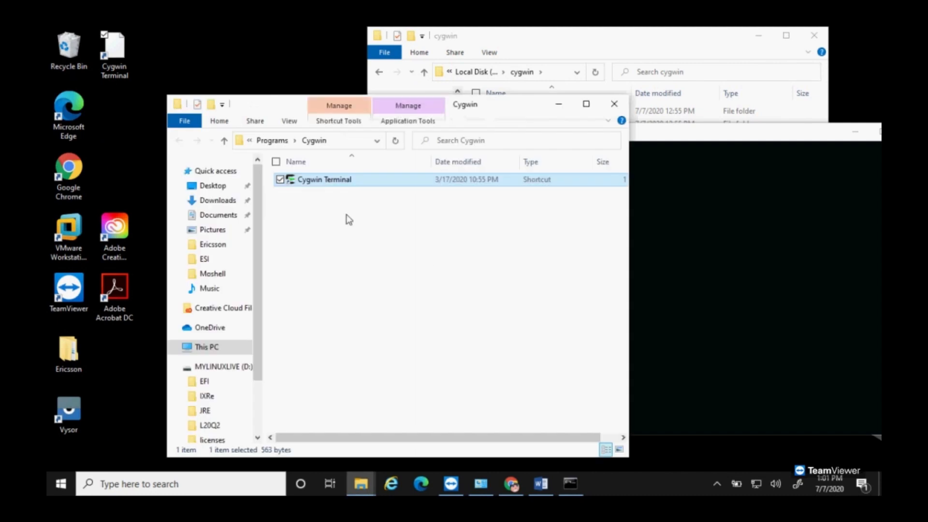
right_click(319, 179)
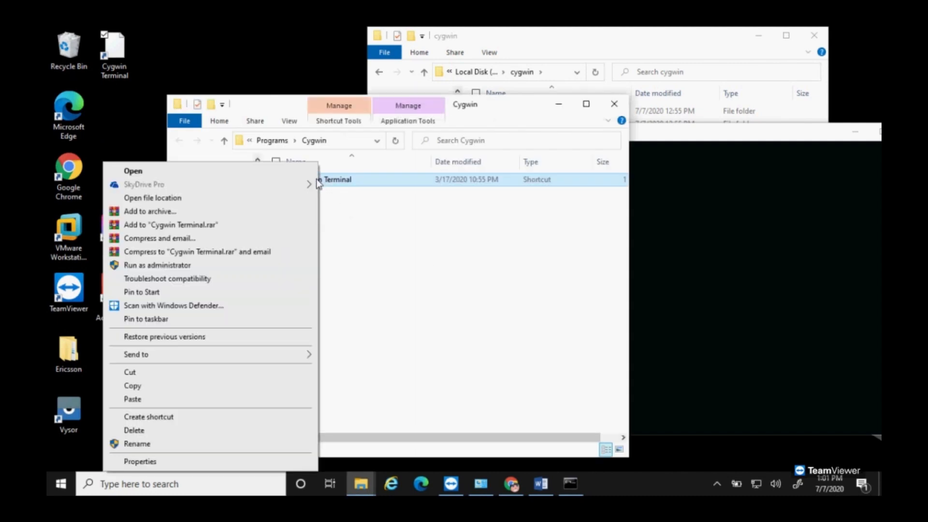
Step: Create a Cygwin Terminal shortcut on the desktop and launch the terminal from it
mouse_move(272, 357)
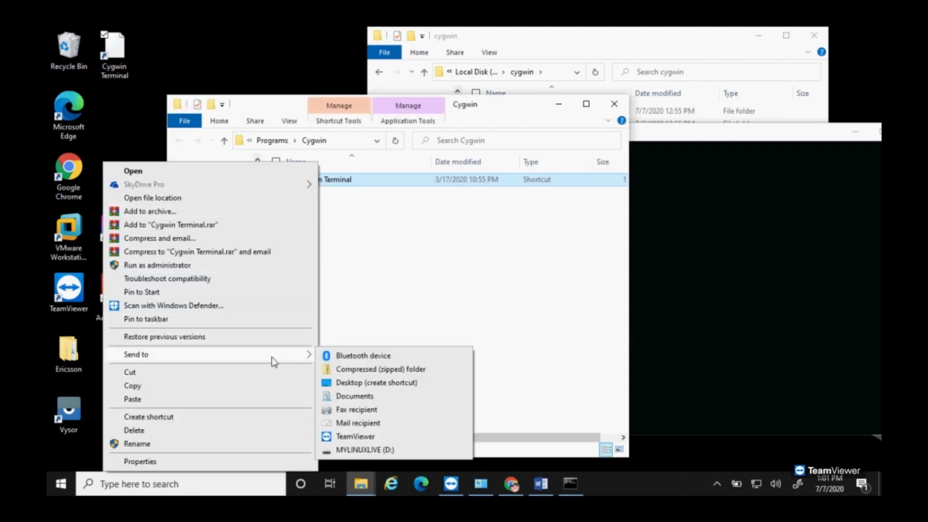
left_click(352, 381)
left_click(124, 164)
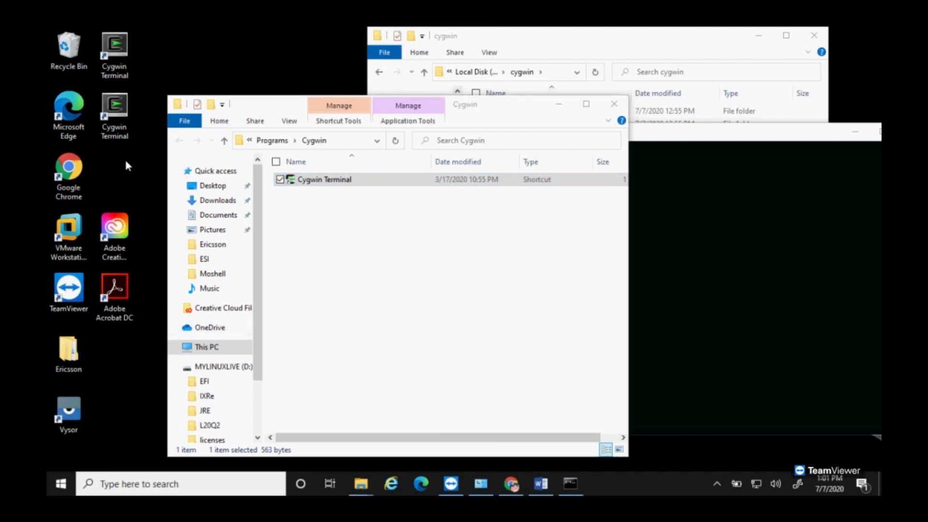
double_click(124, 111)
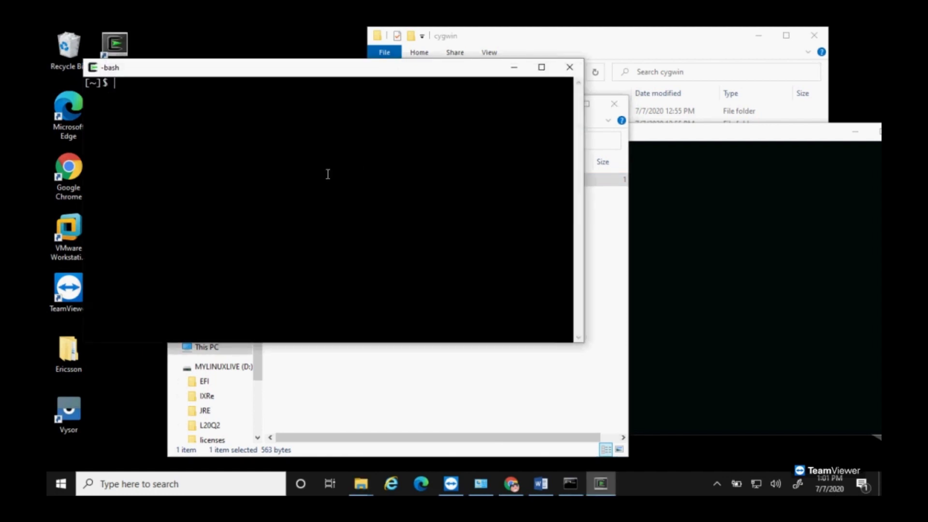
Step: Set the terminal font to Lucida Console 20pt in Options > Text and save
right_click(399, 110)
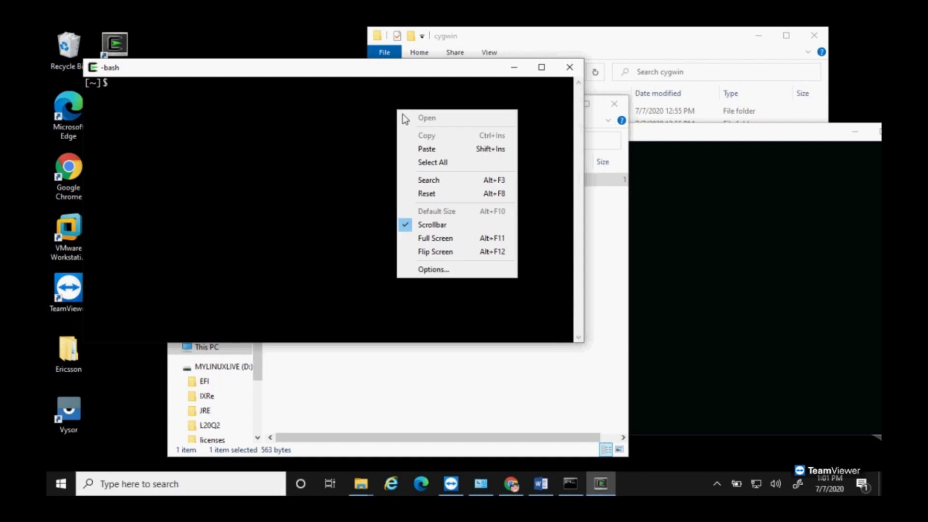
left_click(427, 271)
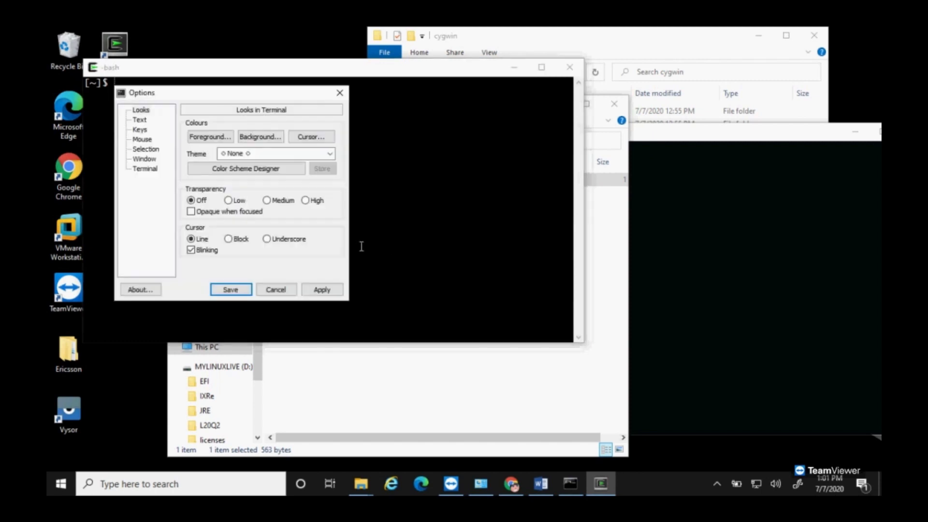
left_click(139, 120)
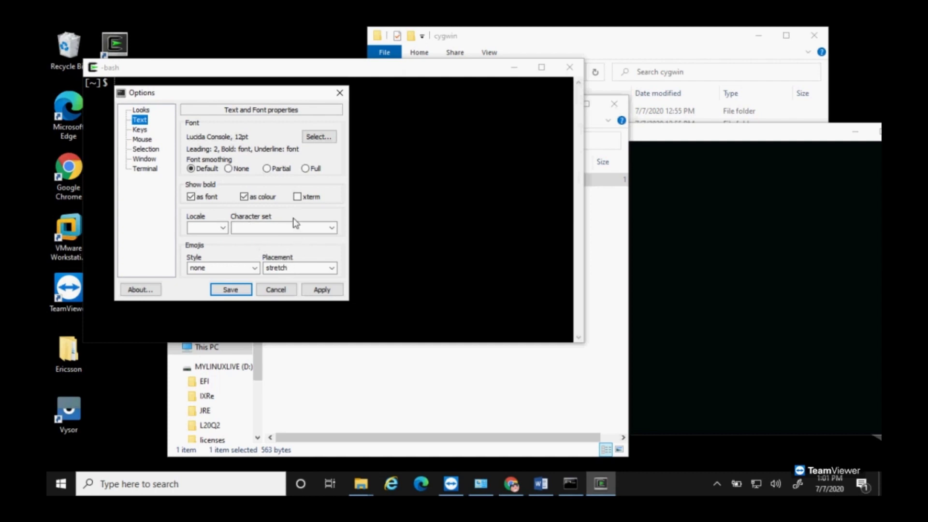
left_click(318, 136)
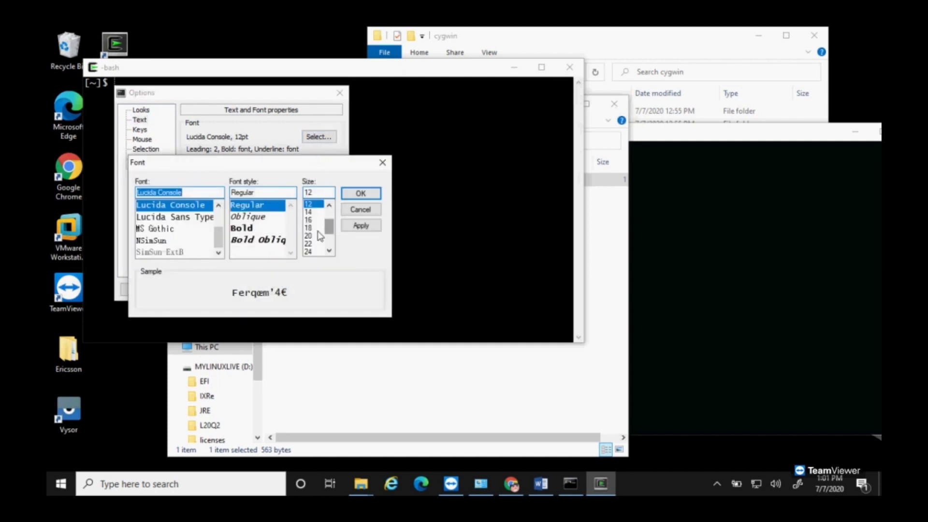
left_click(309, 236)
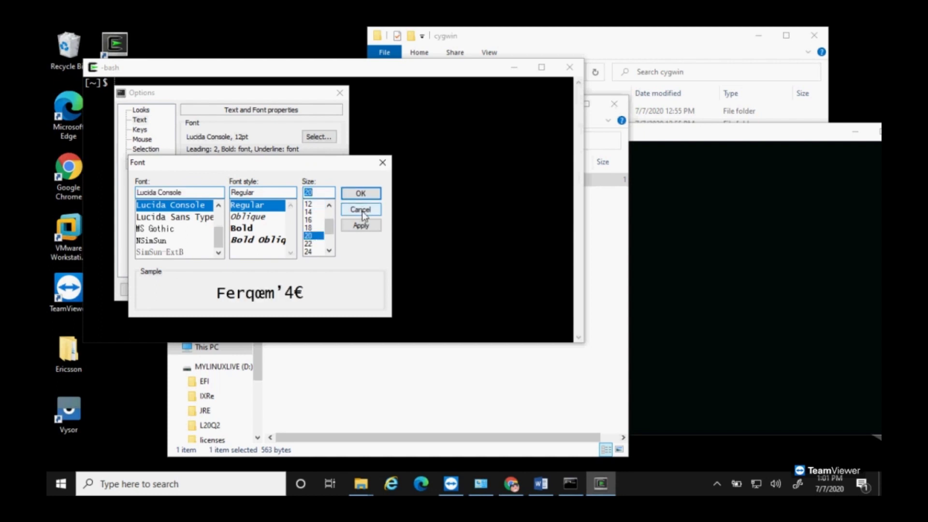
left_click(363, 226)
left_click(359, 194)
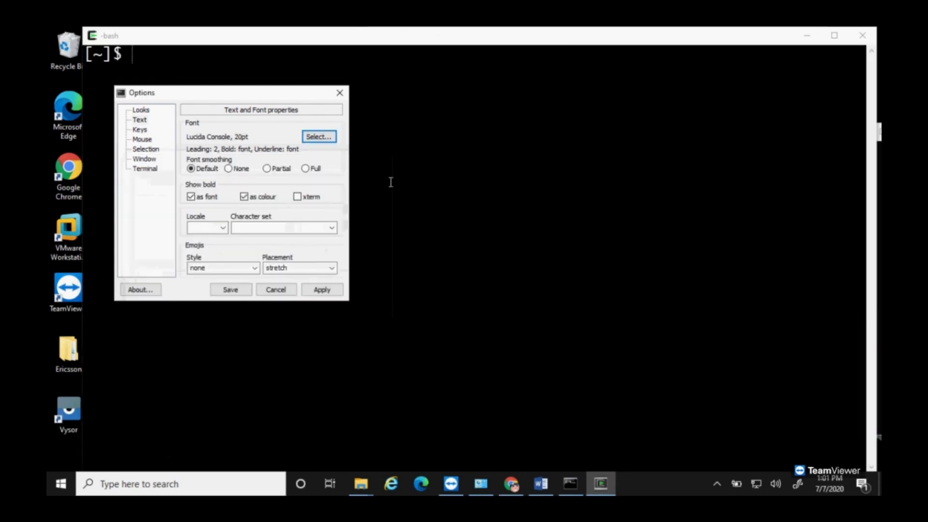
left_click(231, 292)
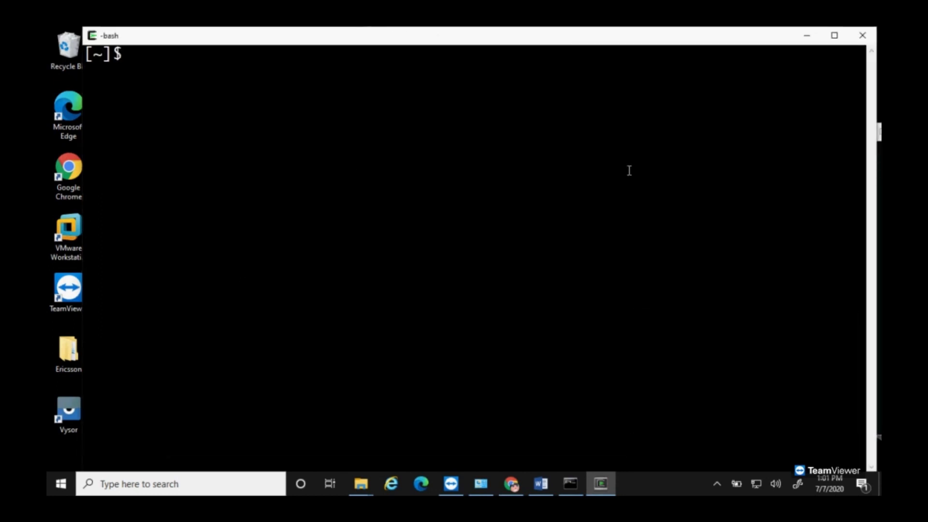
left_click(541, 484)
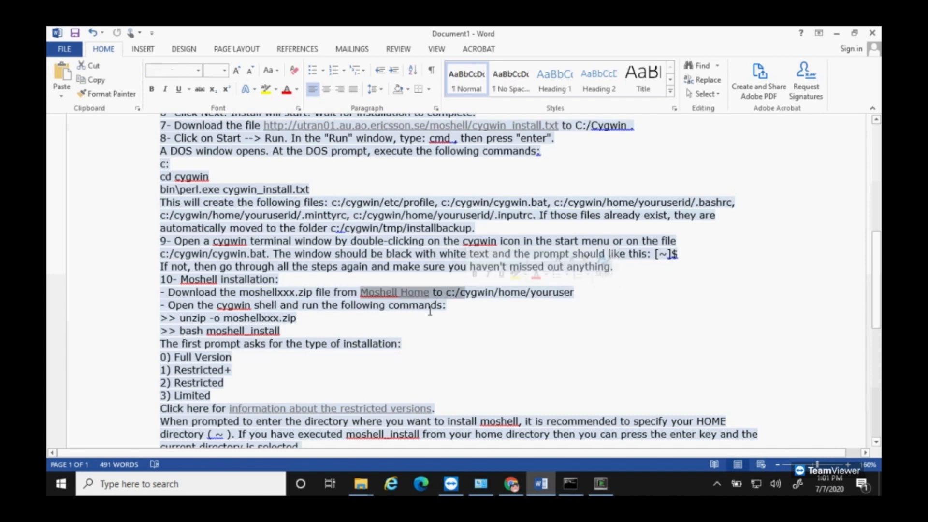
Step: Open C:\cygwin\home\<user> in Explorer and close the Cygwin shortcut folder window
left_click(362, 486)
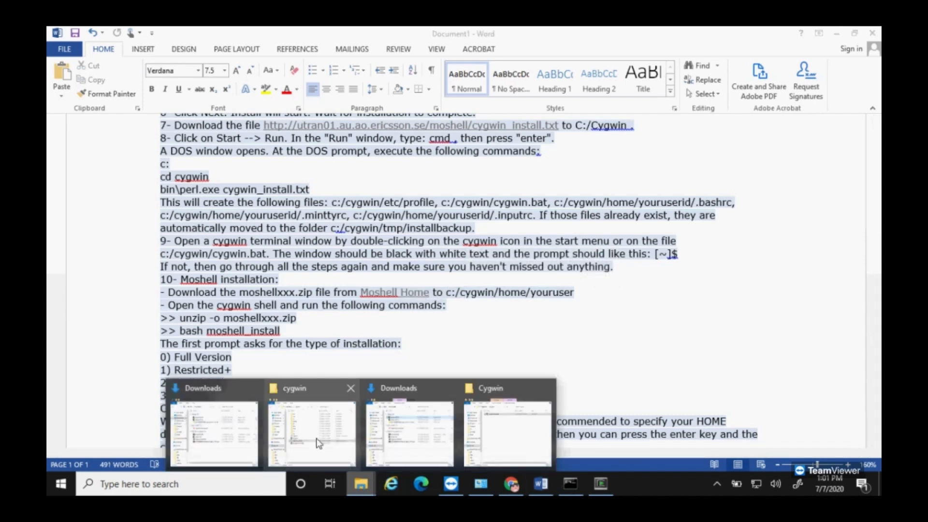
left_click(312, 426)
left_click(505, 151)
double_click(505, 150)
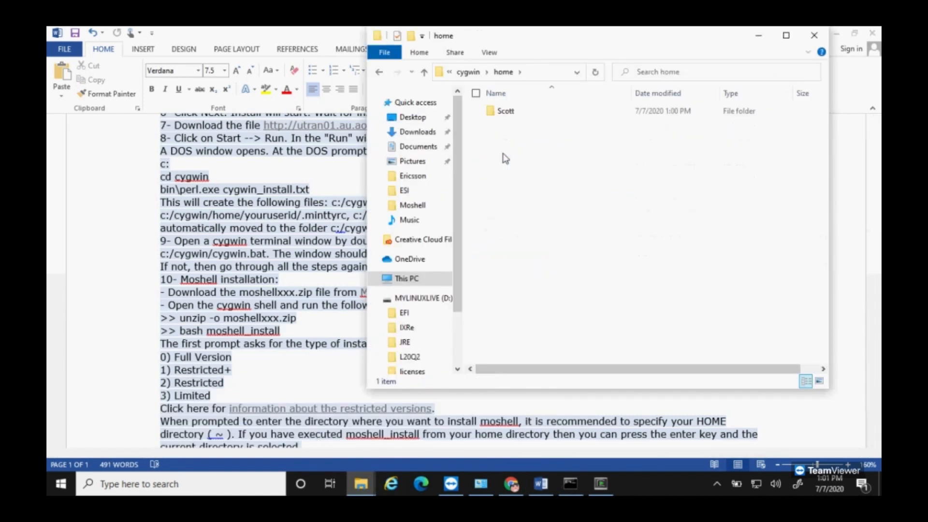
double_click(504, 112)
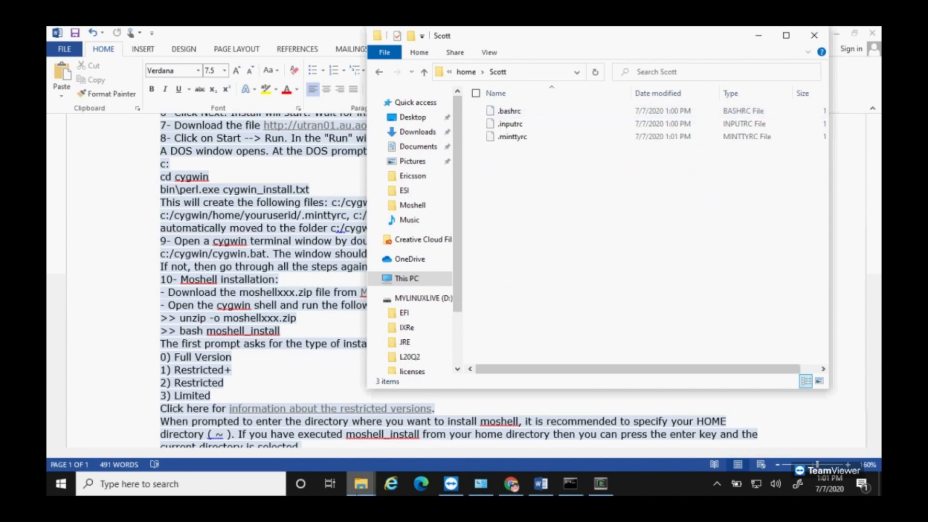
left_click(367, 482)
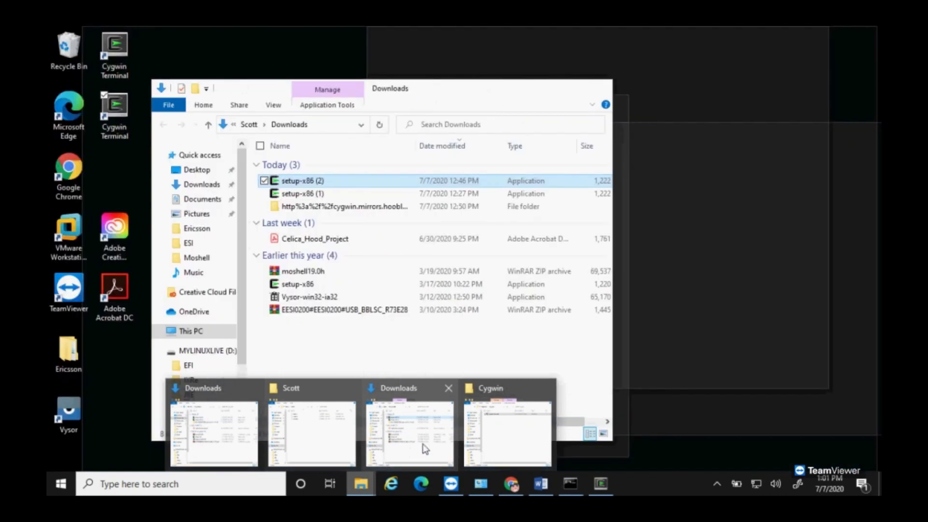
left_click(525, 431)
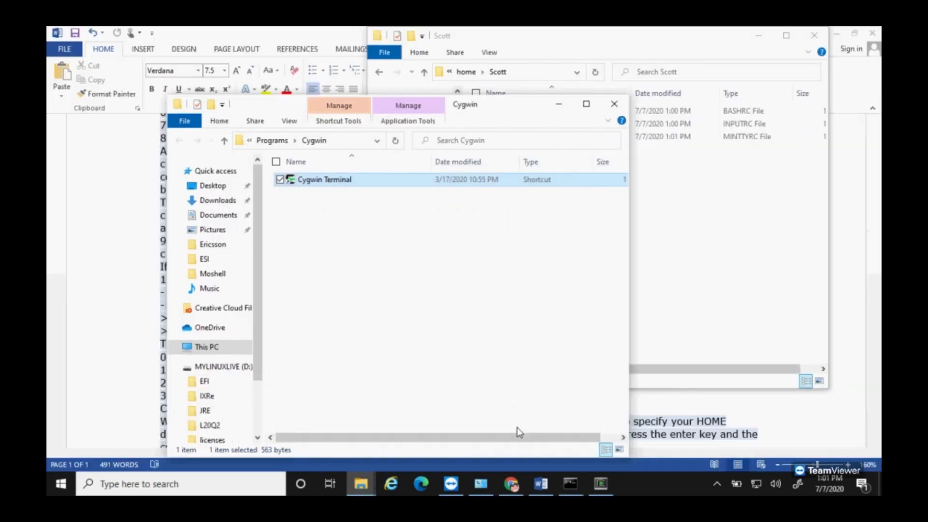
left_click(614, 103)
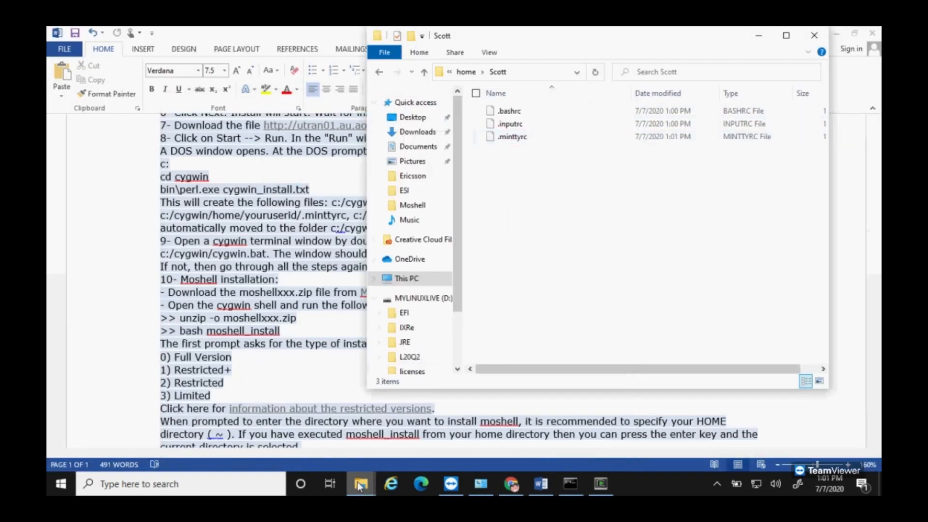
Step: Go to Desktop > Ericsson > Moshell and copy moshell20.0g.zip into the Cygwin home user folder
mouse_move(359, 485)
mouse_move(344, 468)
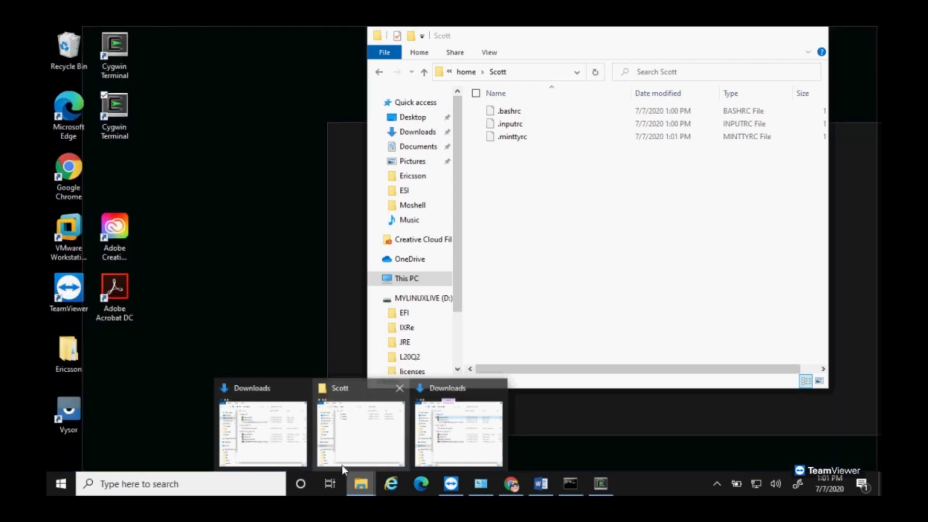
left_click(294, 447)
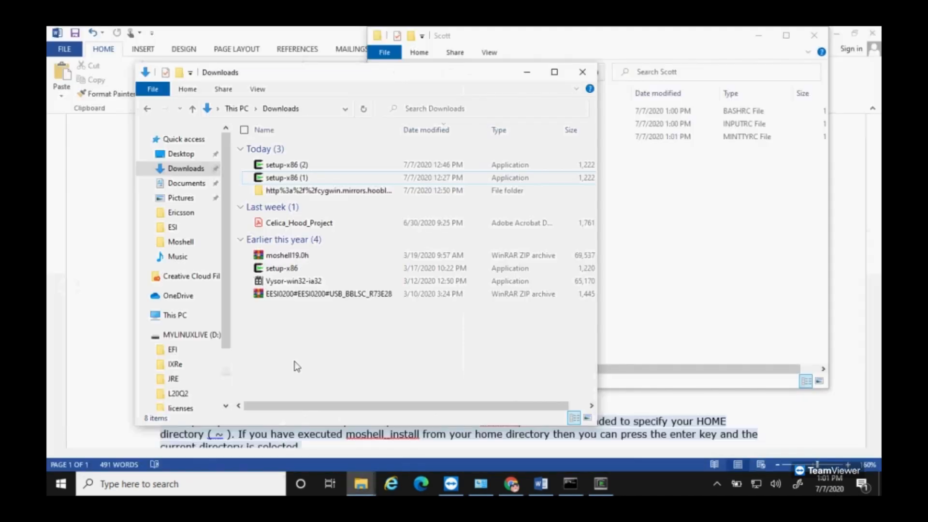
left_click(185, 155)
double_click(273, 148)
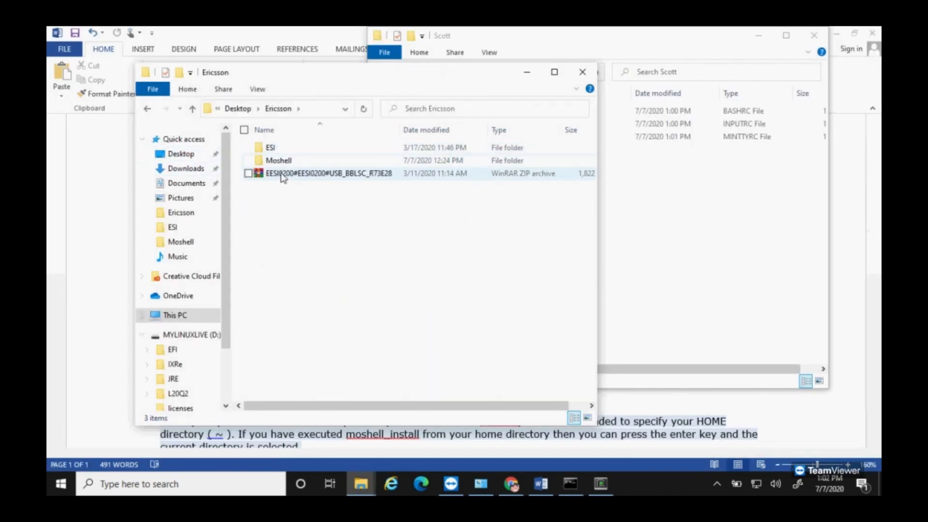
double_click(280, 163)
left_click(323, 214)
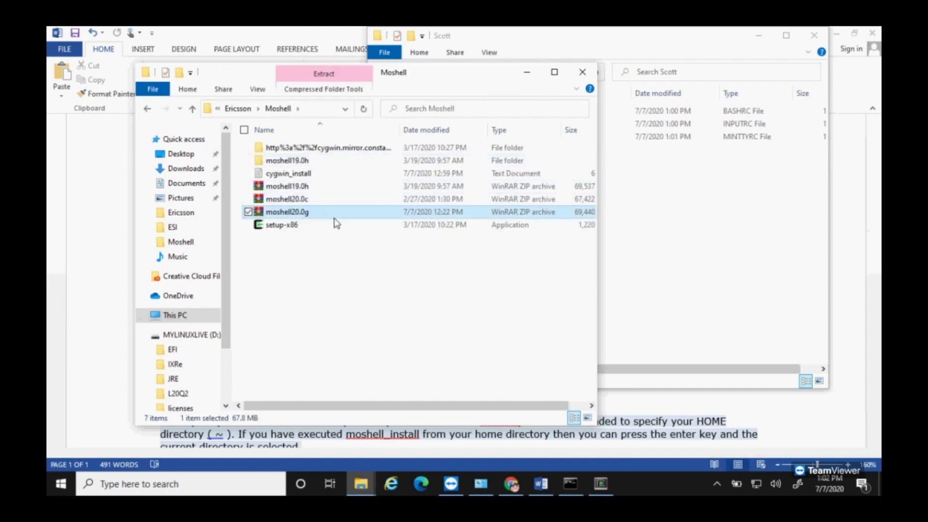
left_click_drag(337, 223, 516, 227)
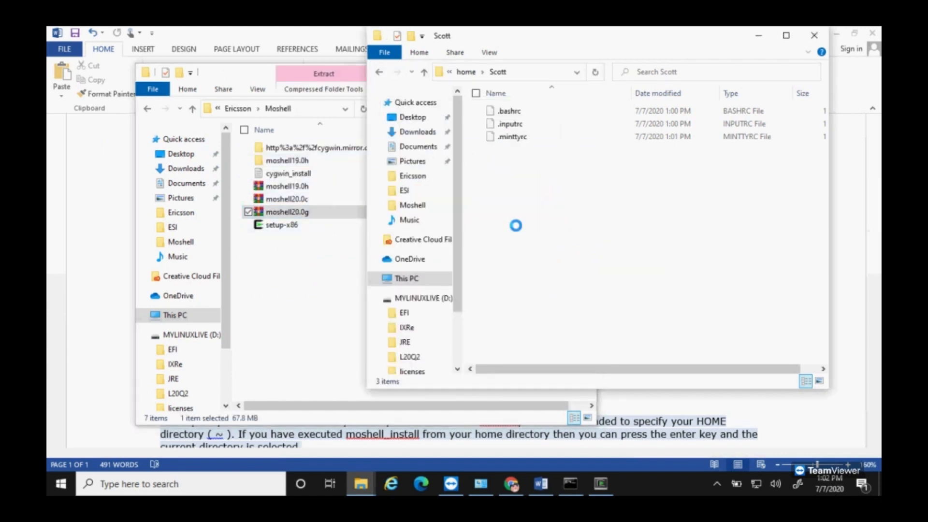
Step: Minimize both the Moshell and home user folder windows
left_click(237, 74)
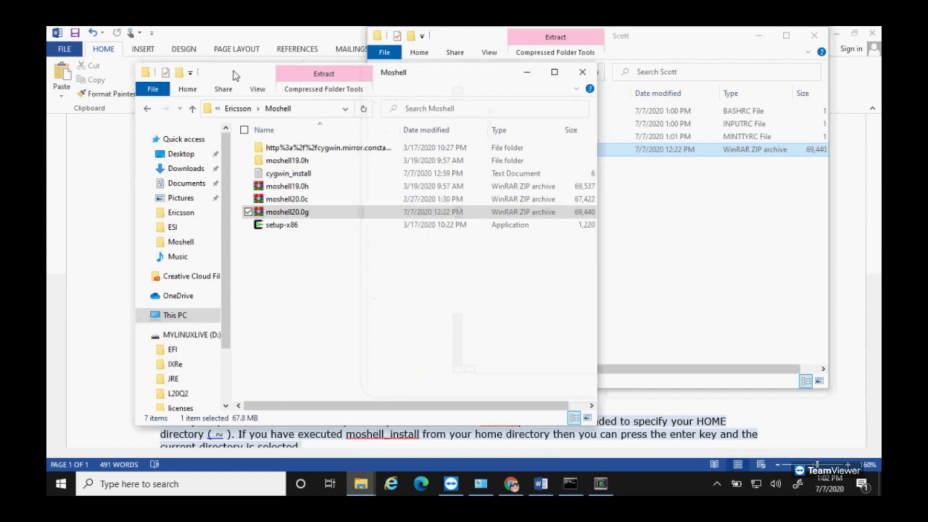
left_click(527, 71)
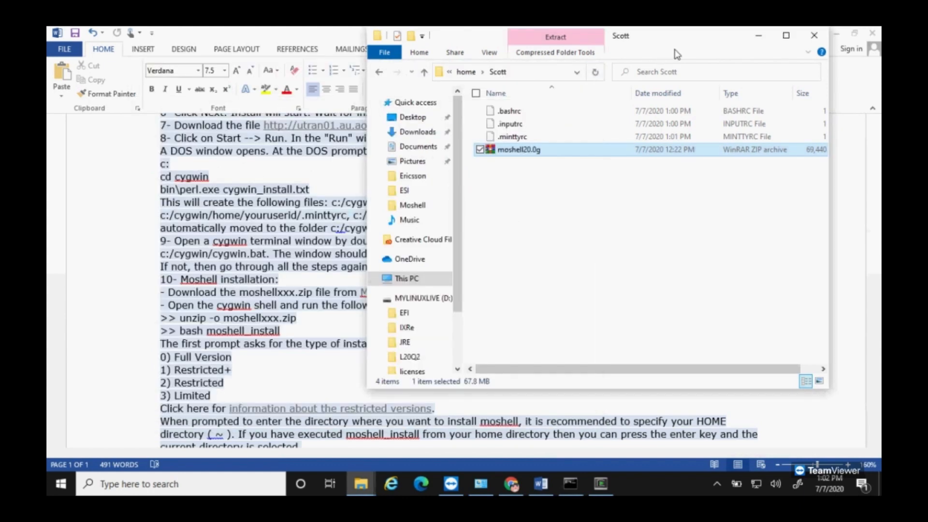
left_click(758, 35)
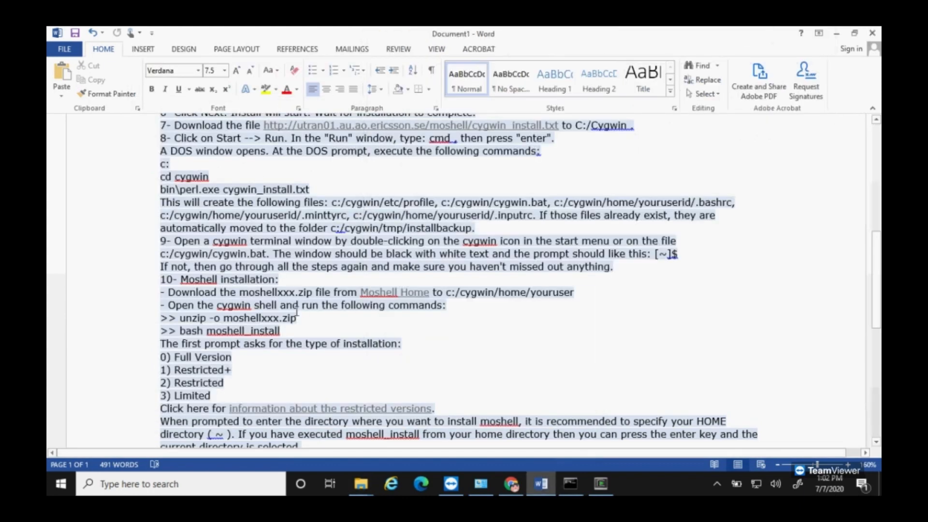
Step: Snap the bash terminal to the right half of the screen beside the Word guide
left_click(601, 483)
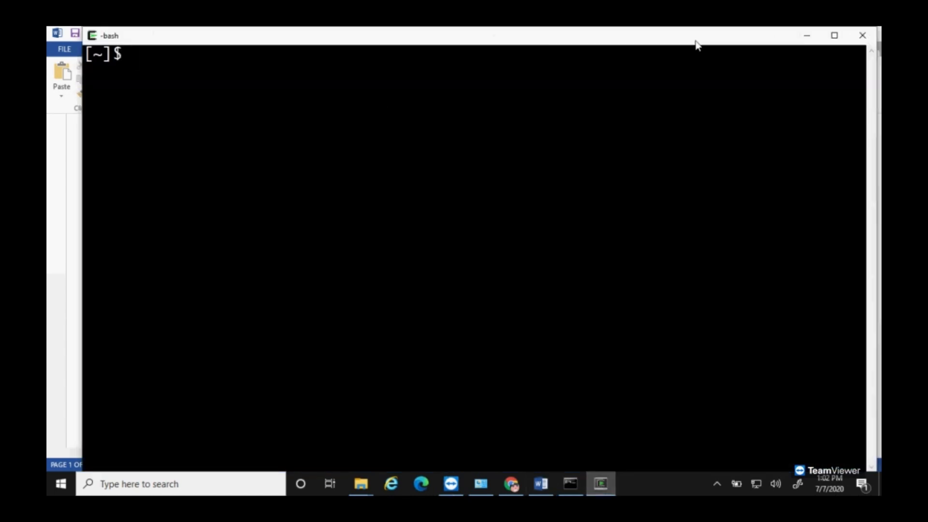
key("super+Right")
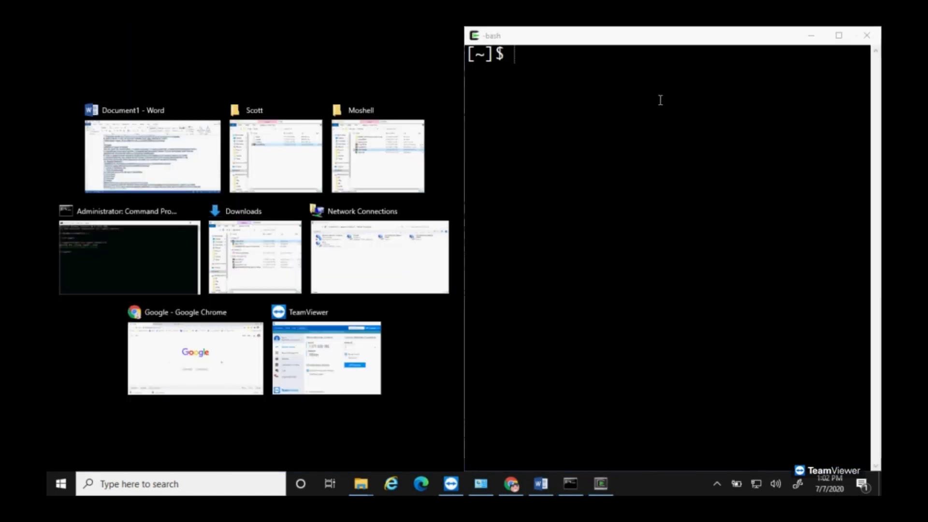
left_click(660, 100)
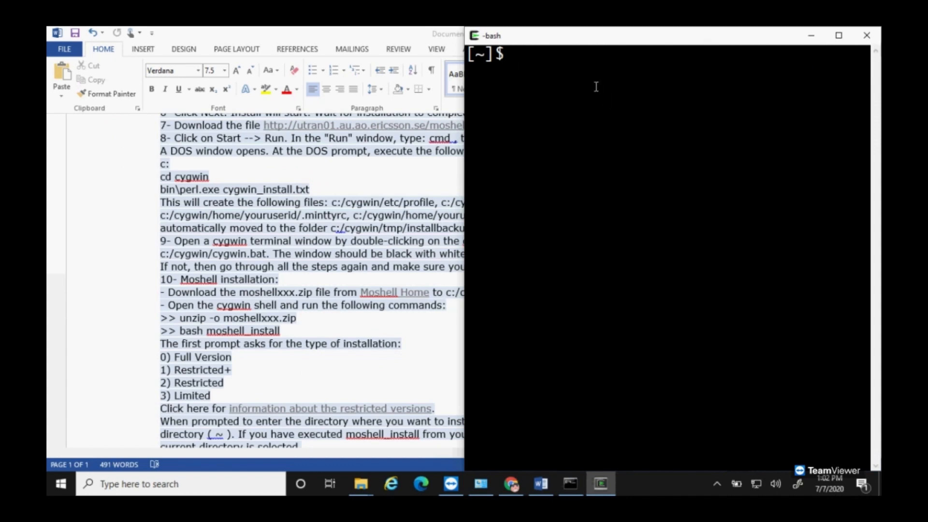
Step: Extract the archive with unzip -o moshell20.0g.zip
type("unzip -o moshell")
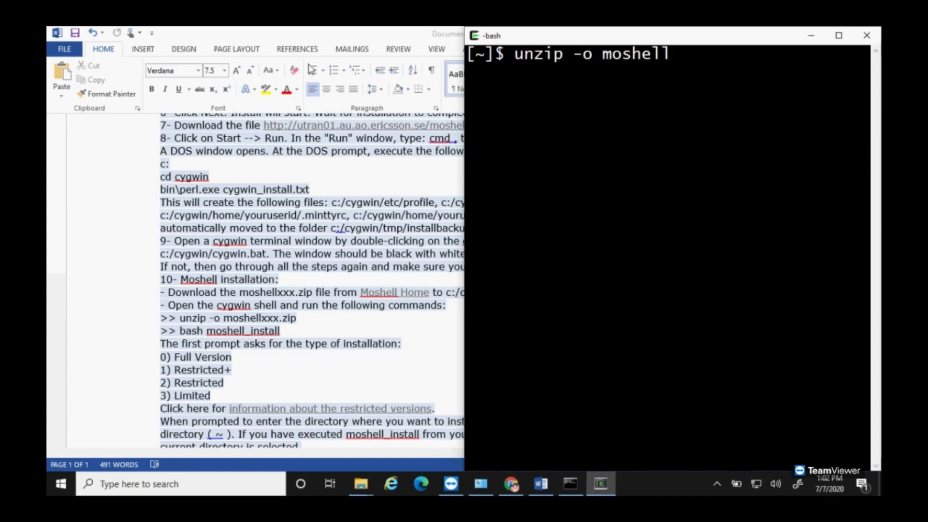
mouse_move(361, 484)
left_click(358, 432)
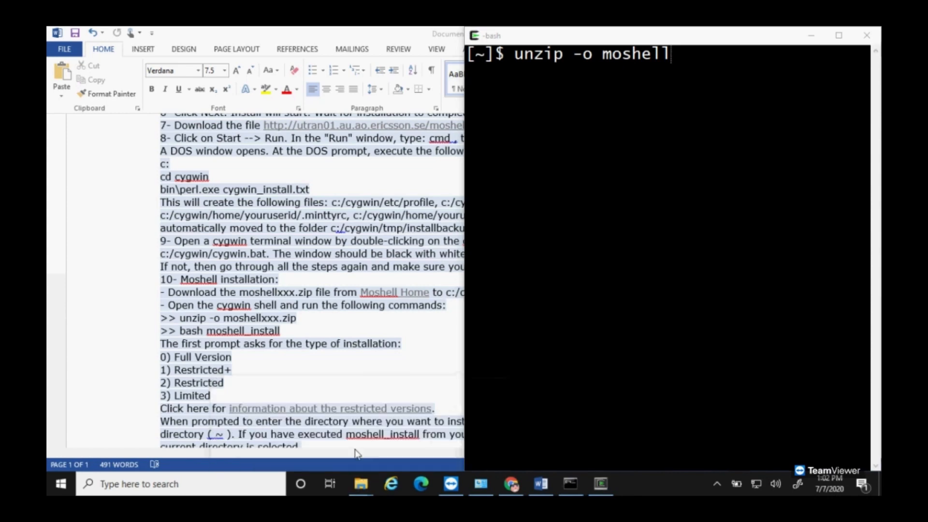
left_click_drag(671, 39, 535, 96)
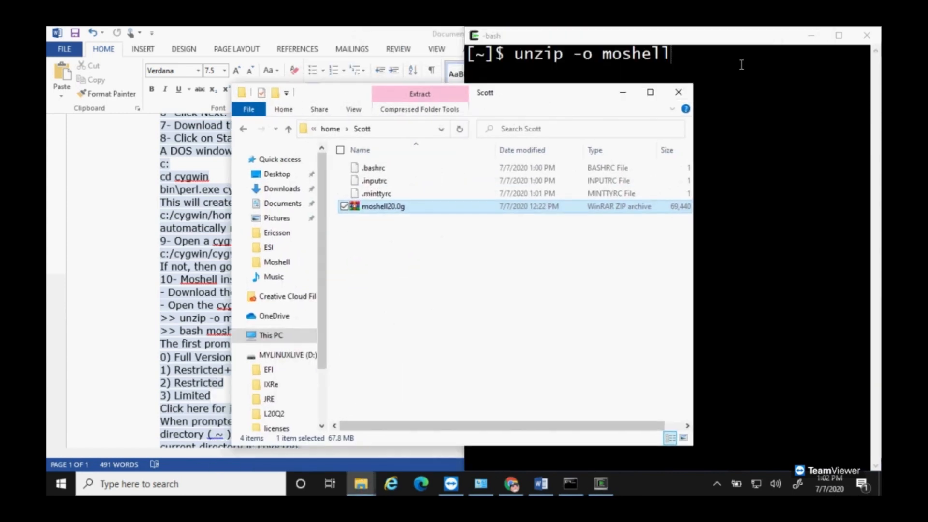
left_click(737, 64)
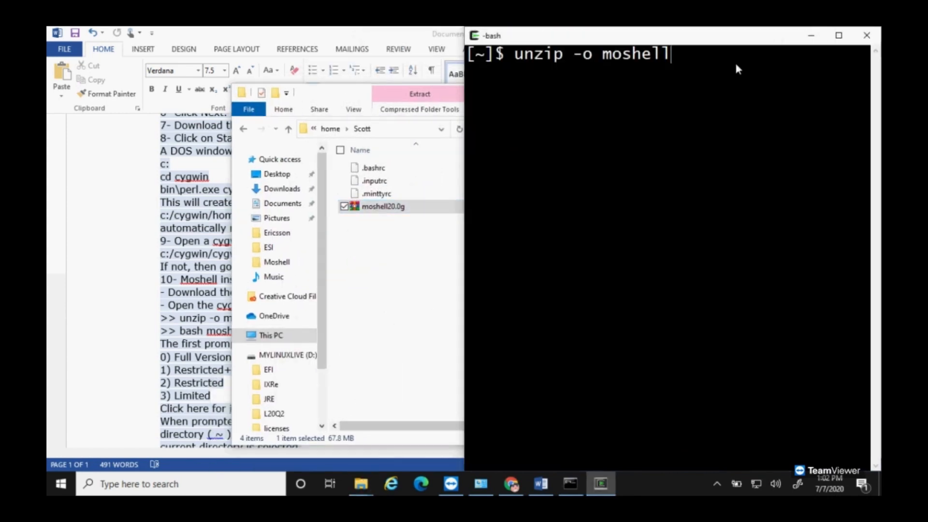
type("20.0g")
left_click(286, 36)
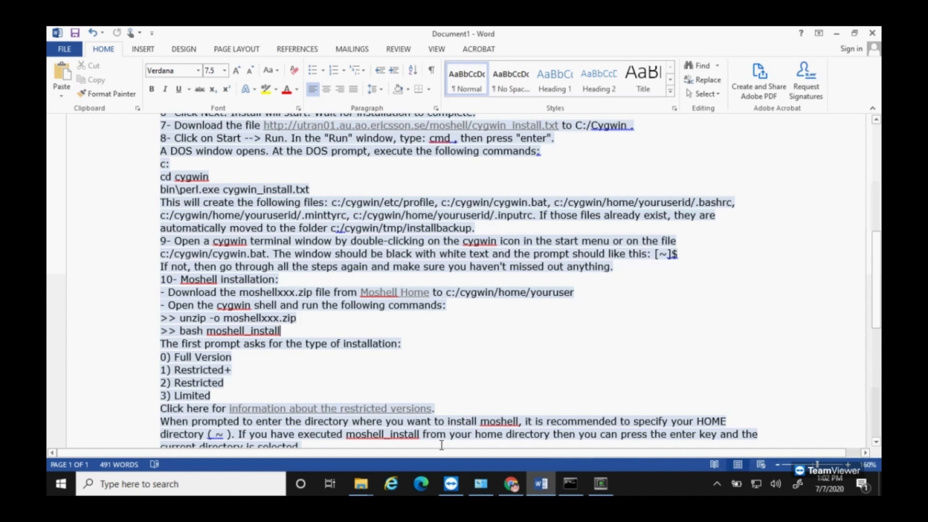
left_click(601, 483)
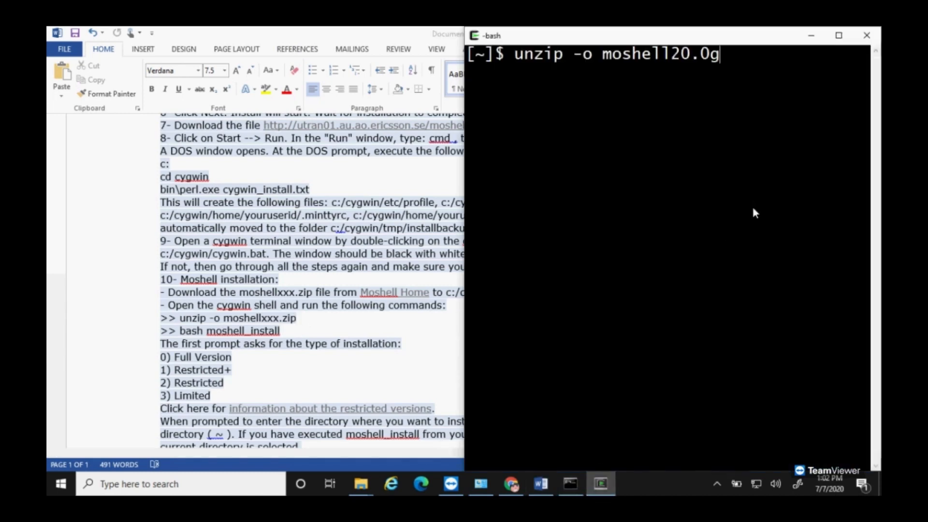
type(".zip")
key("Return")
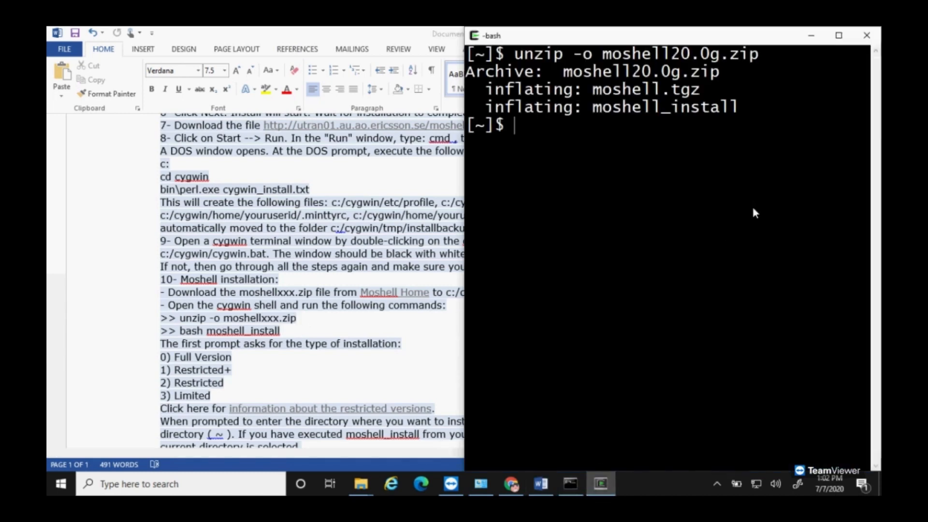
Step: Run bash moshell_install and enter 0 for the Full Version installation
type("bash moshell")
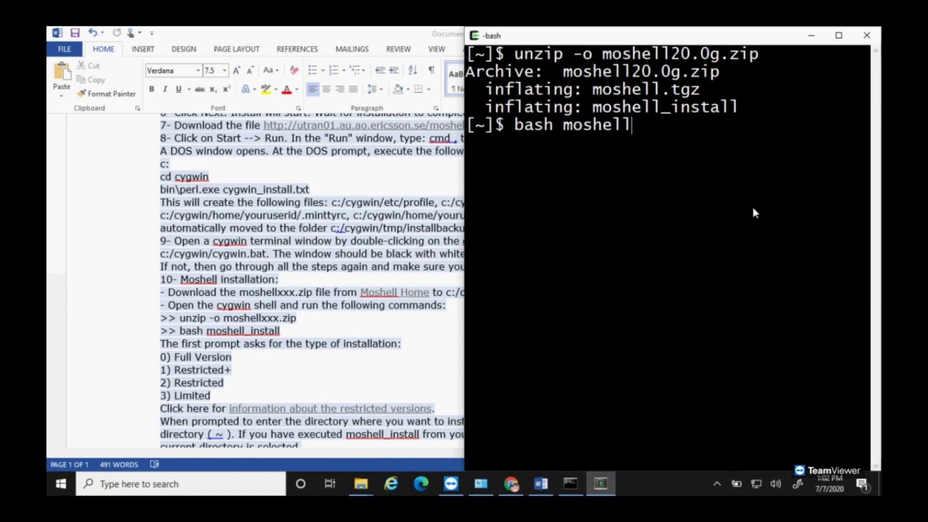
type("_install")
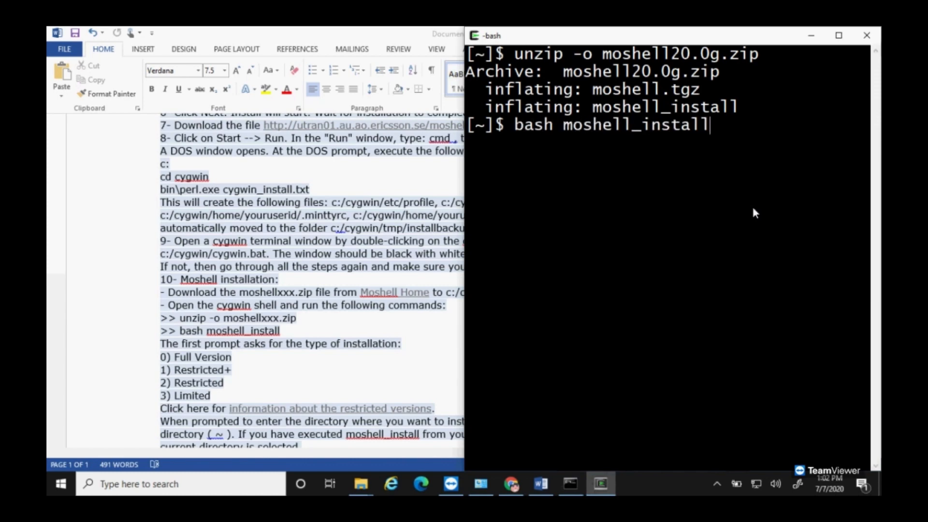
key("Return")
type("0")
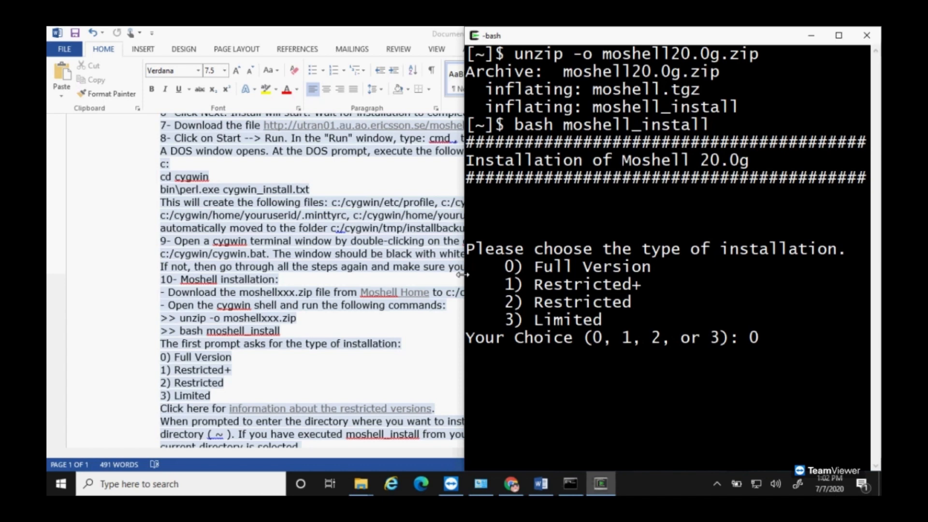
Step: Accept the default directory, Java and perl paths until Moshell reports 'Installation Successful!'
left_click_drag(461, 274, 107, 274)
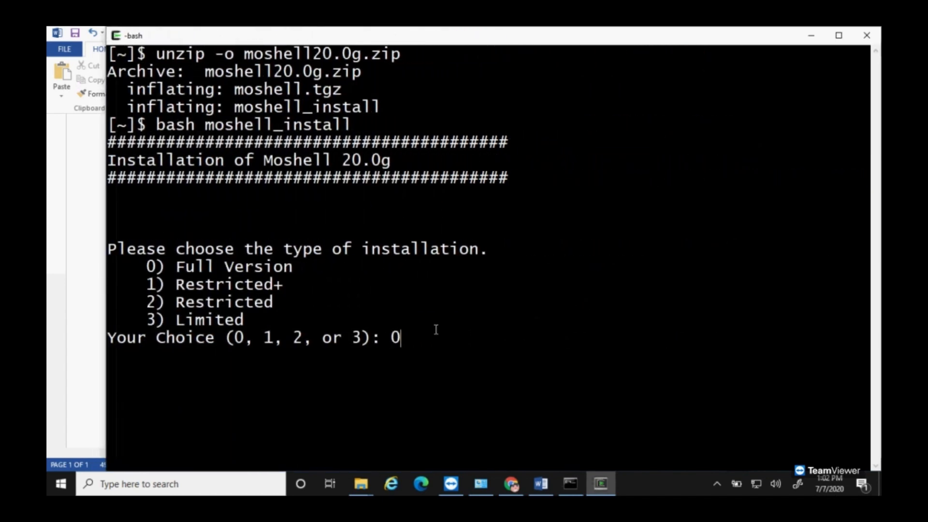
key("Return")
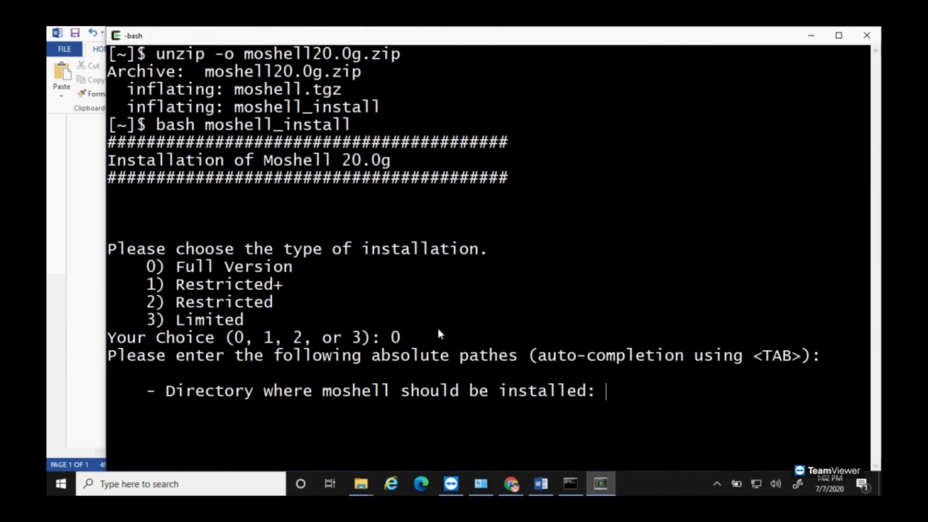
key("Return")
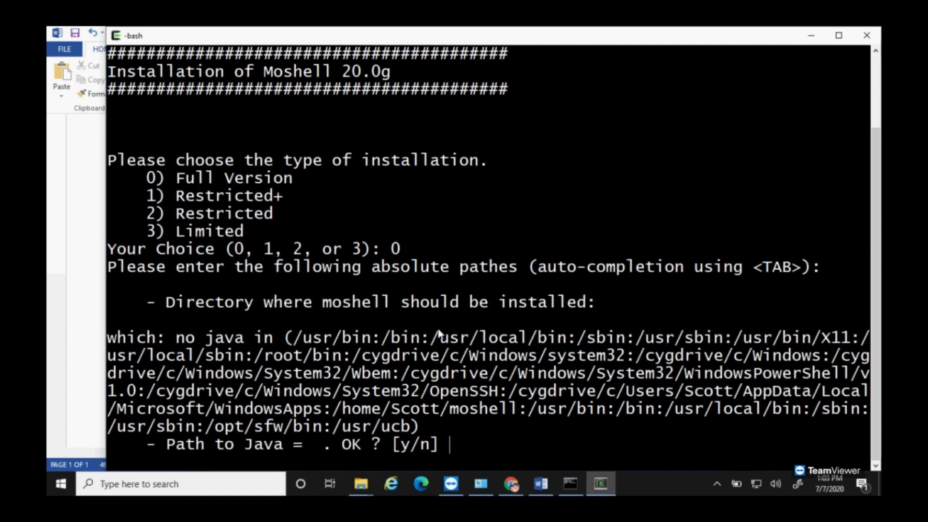
key("Return")
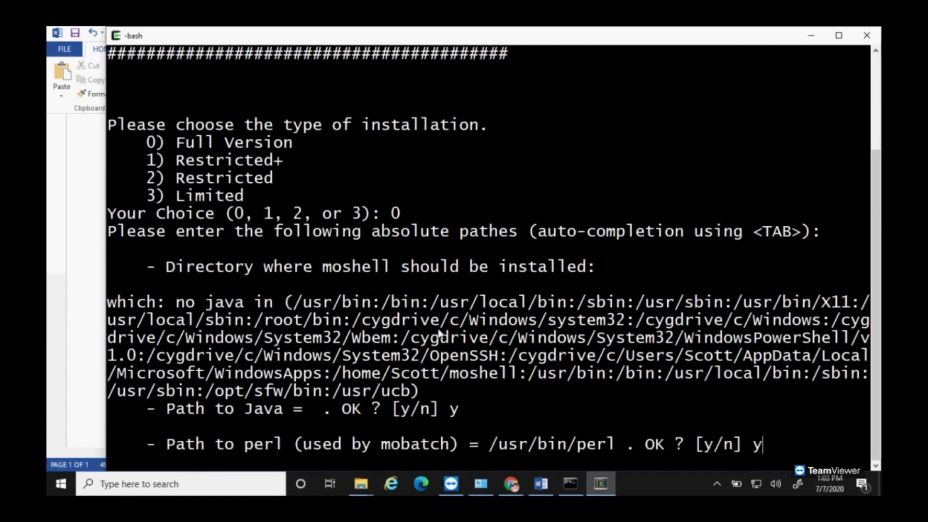
type("y")
key("Return")
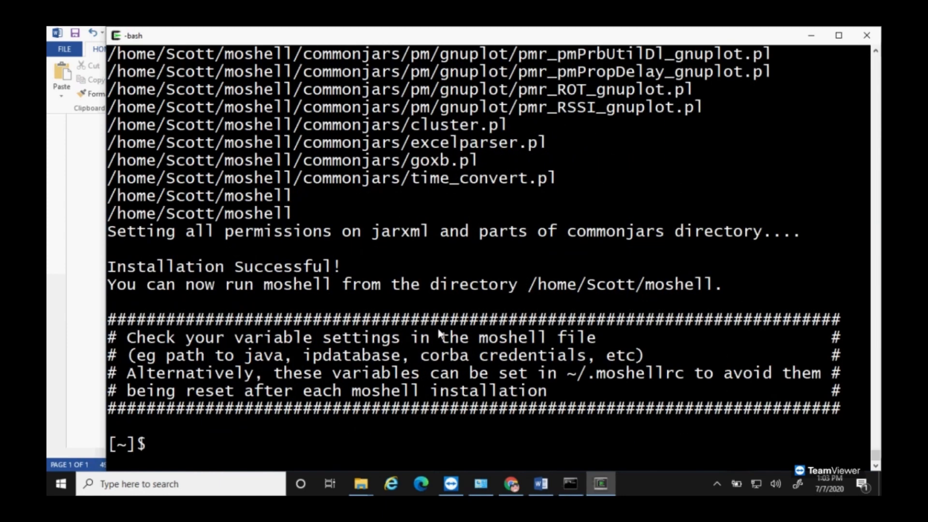
Step: Create a new blank Word document
left_click(536, 484)
left_click(64, 49)
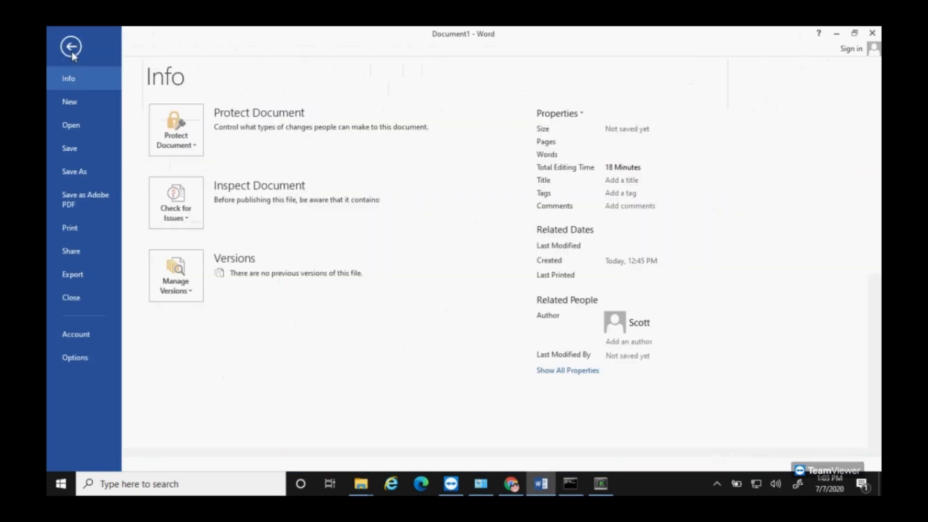
left_click(73, 101)
left_click(203, 209)
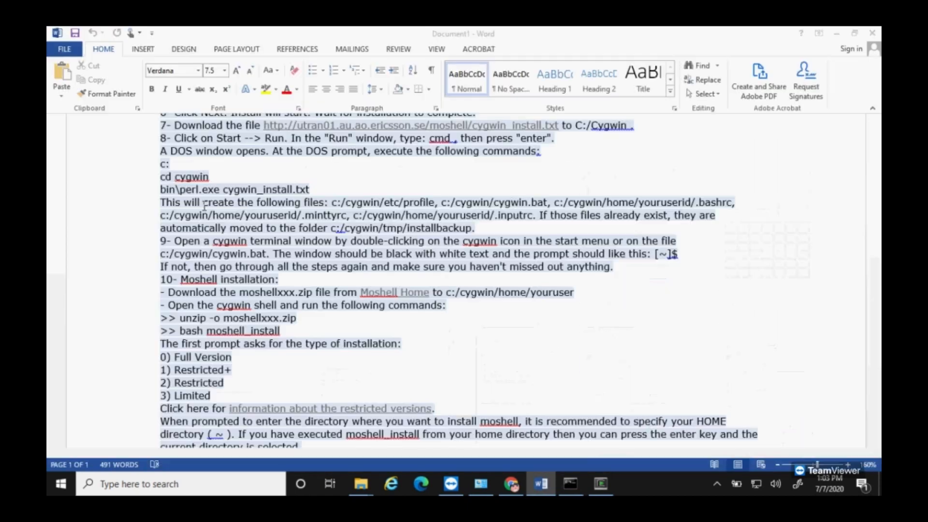
left_click(224, 70)
Step: Type the 48-point 'Moshell is done installing' note citing the WSL/Unbuntu video, add a page break, minimize
left_click(211, 247)
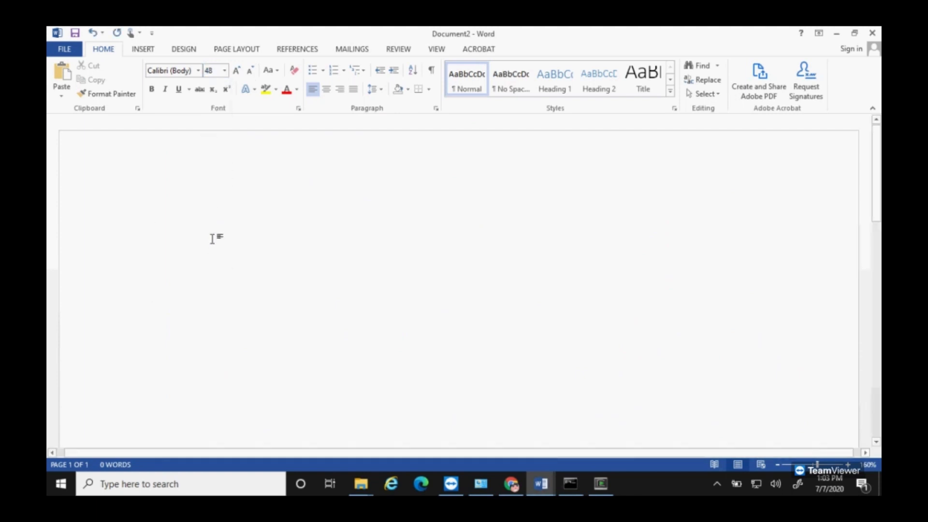
type("Mosh")
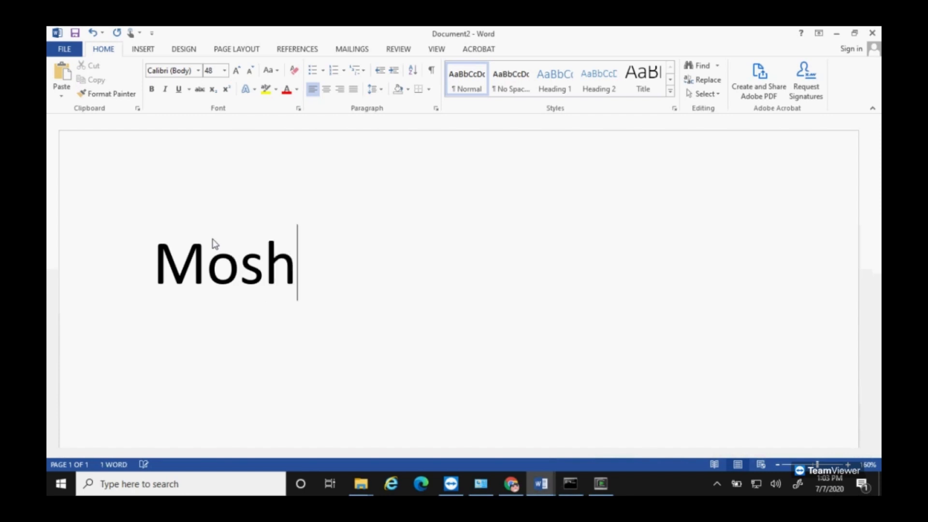
type("ell is done ")
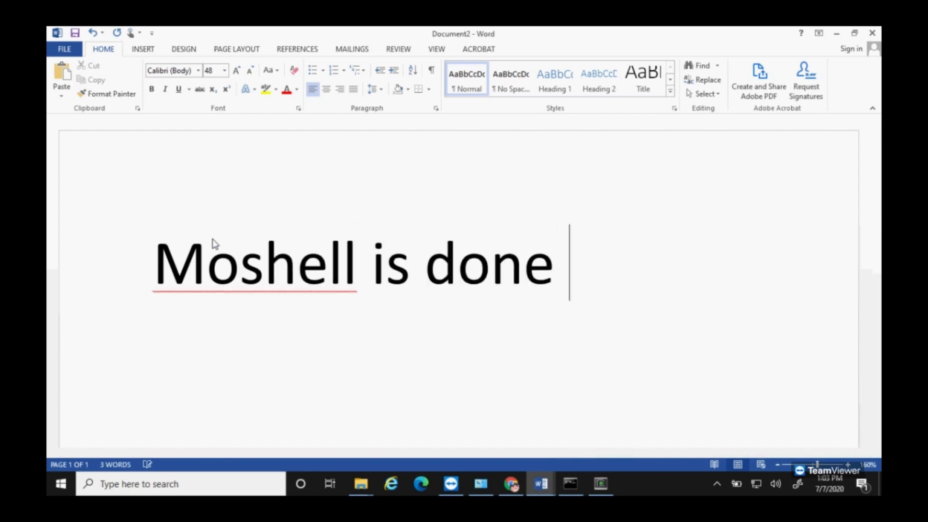
type("installing.  ")
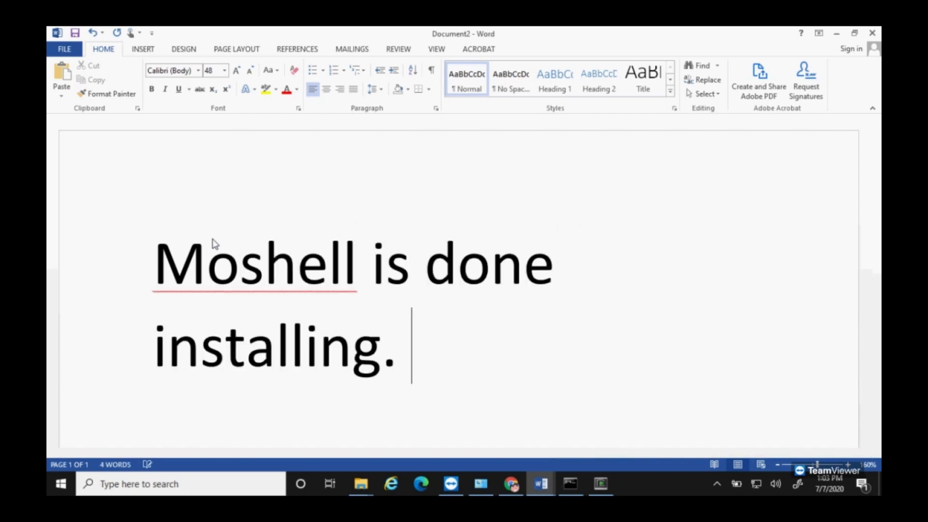
type("Now to test con")
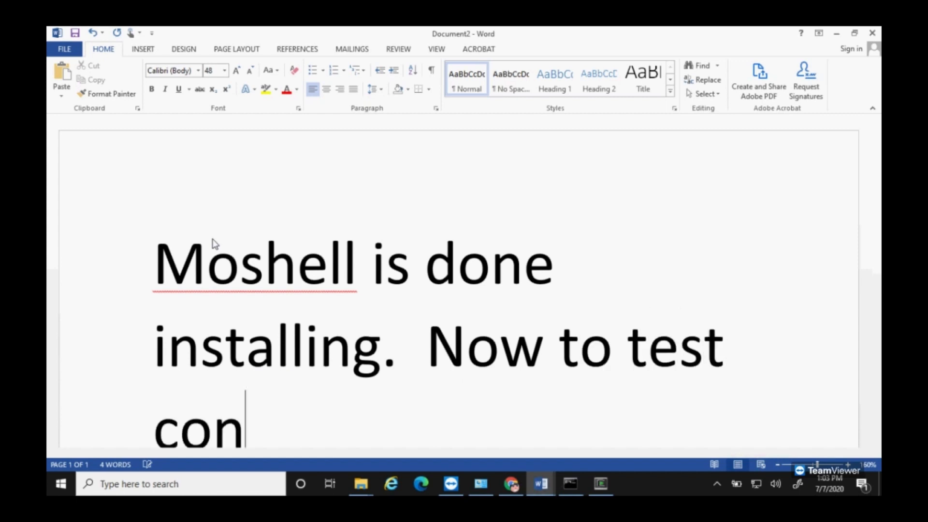
type("nection ")
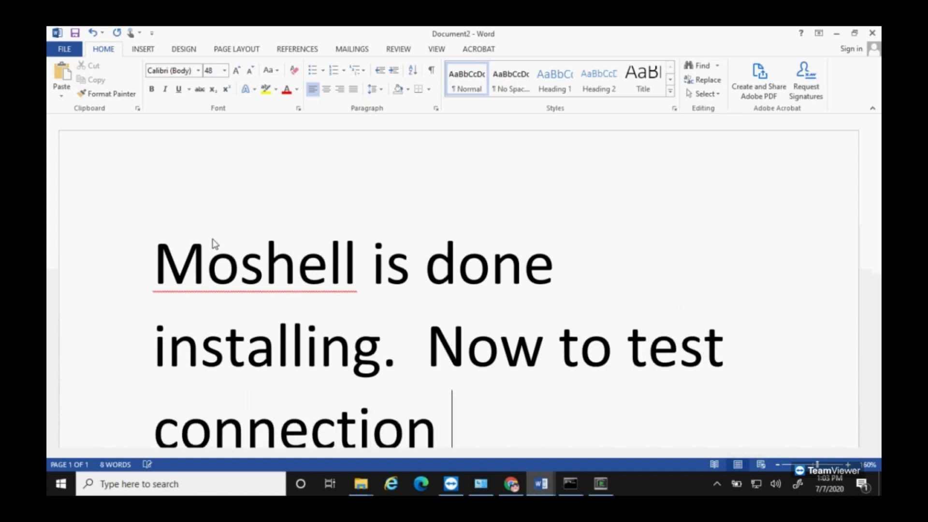
type("to BB")
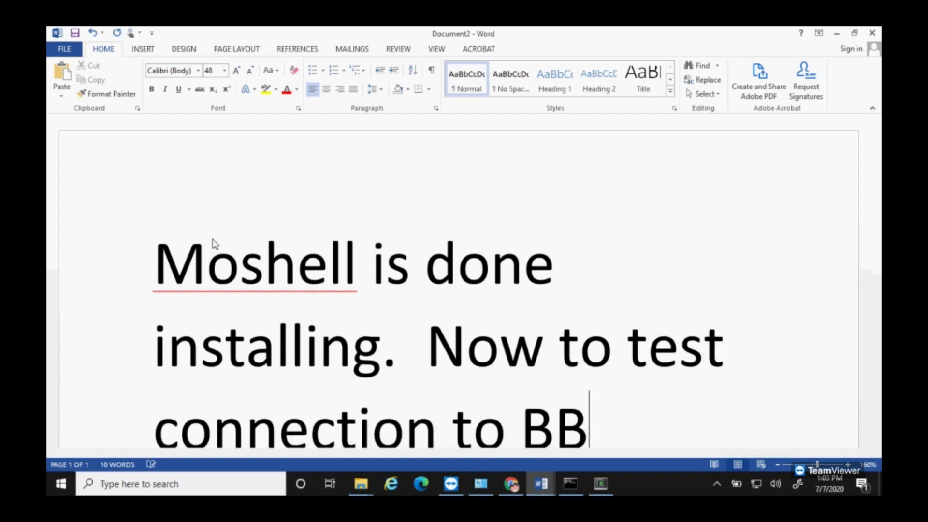
type(" equipment.  ")
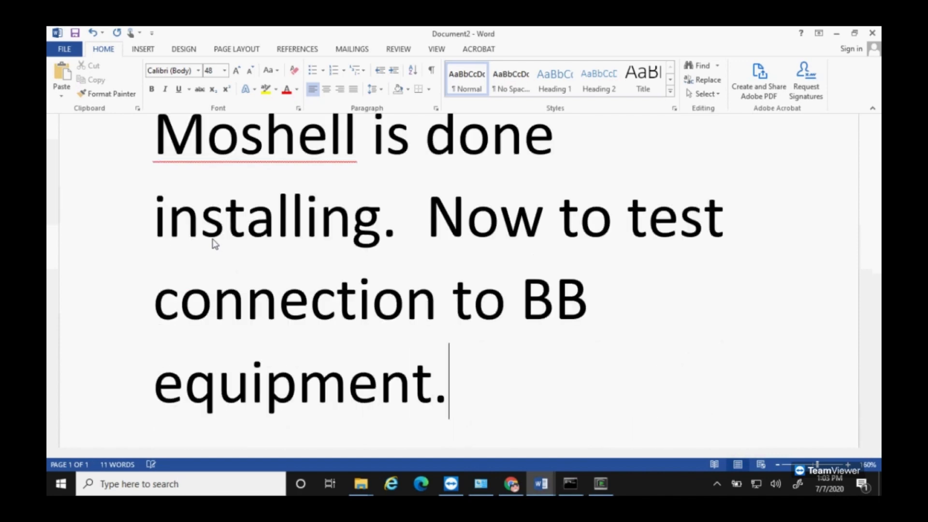
type("If y")
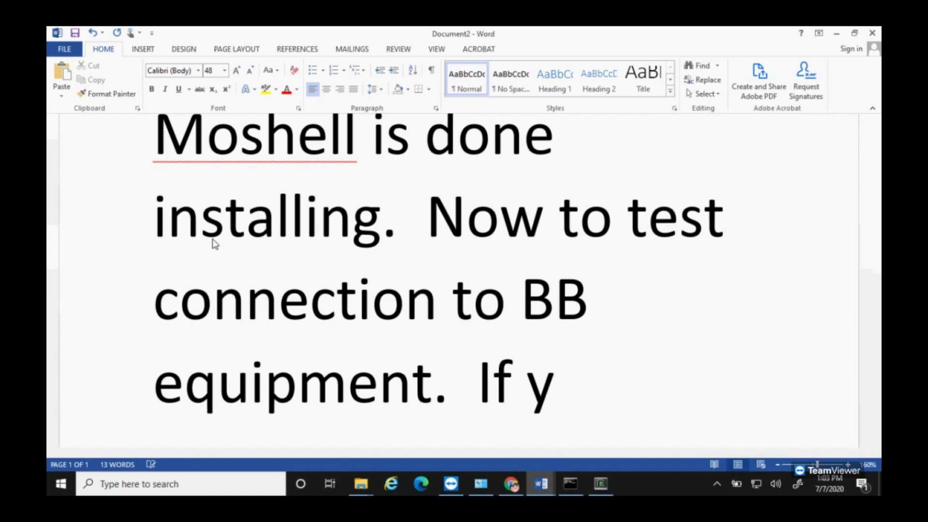
type("ou are not able to ")
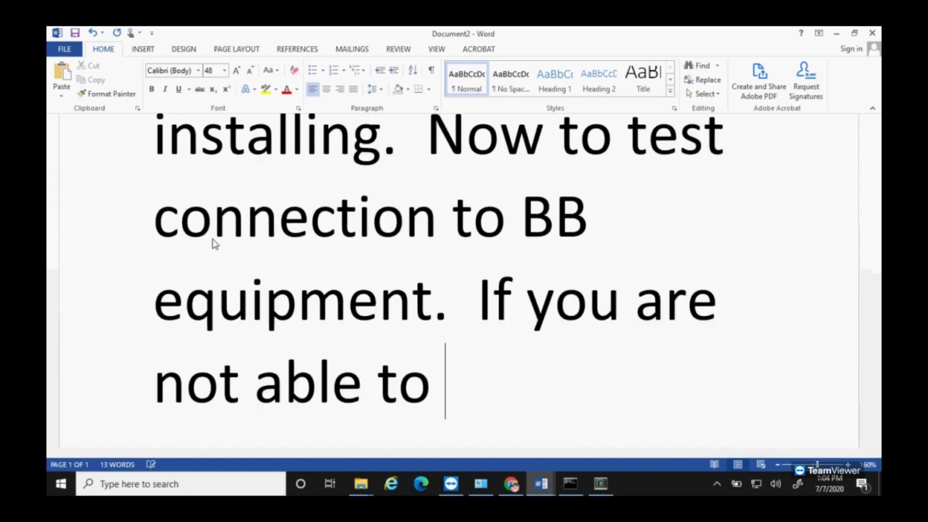
type("connect on Wind")
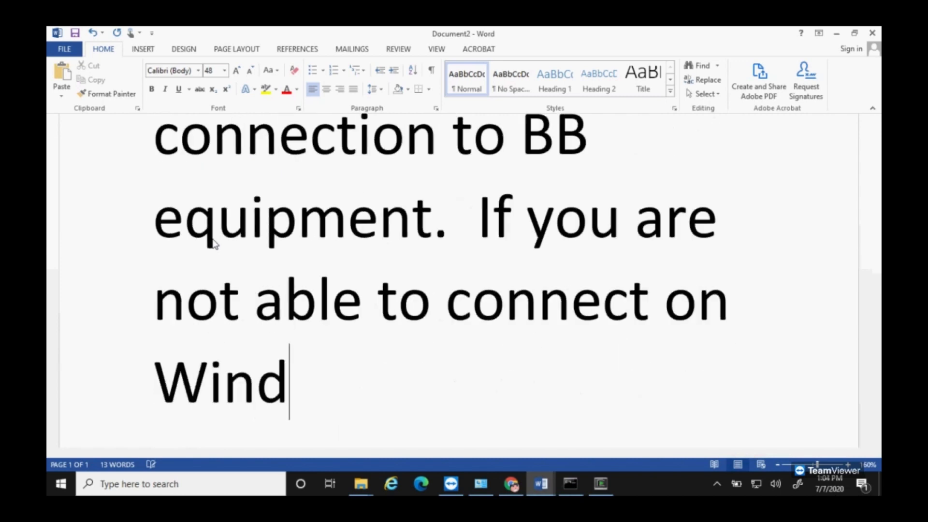
type("ows 10 -")
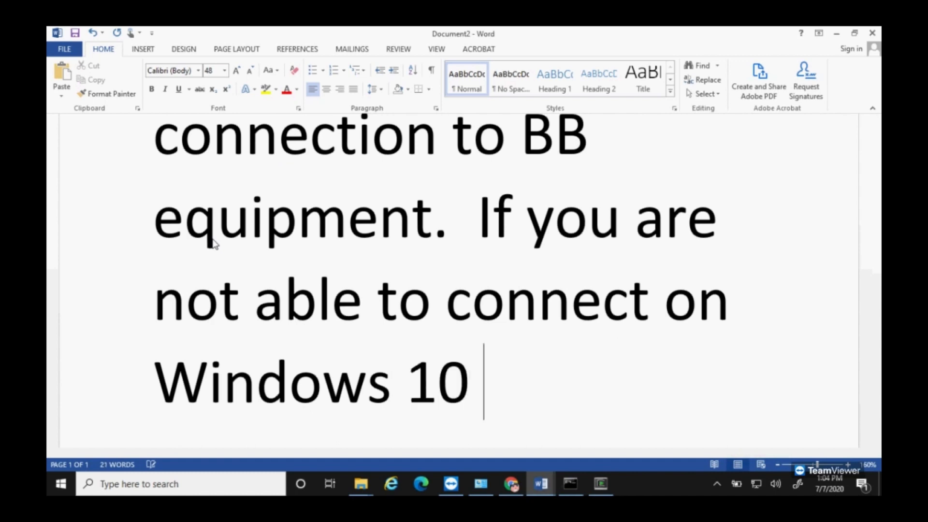
type("re is")
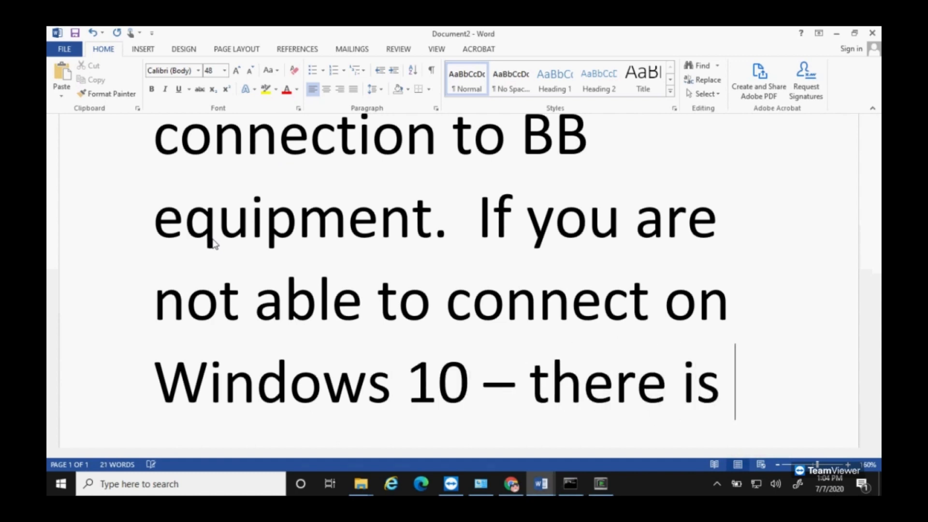
type(" a separate")
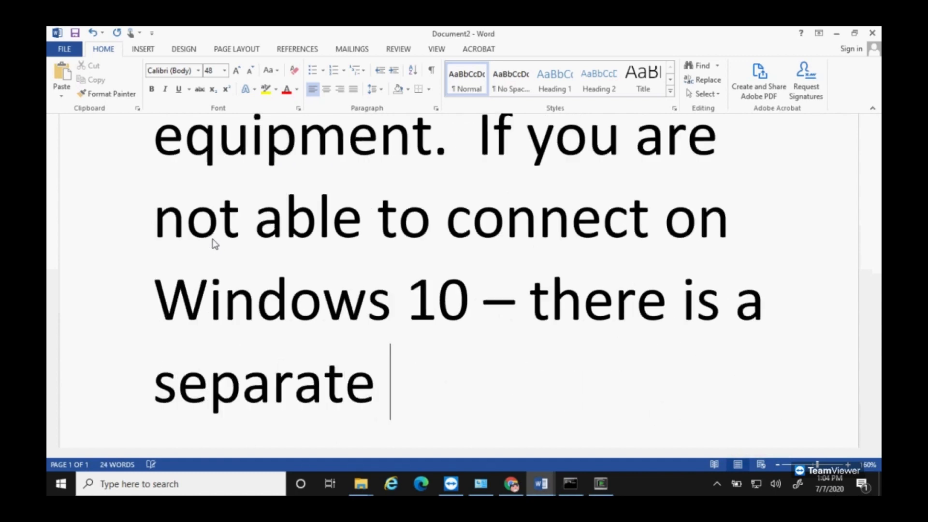
type(" video for ")
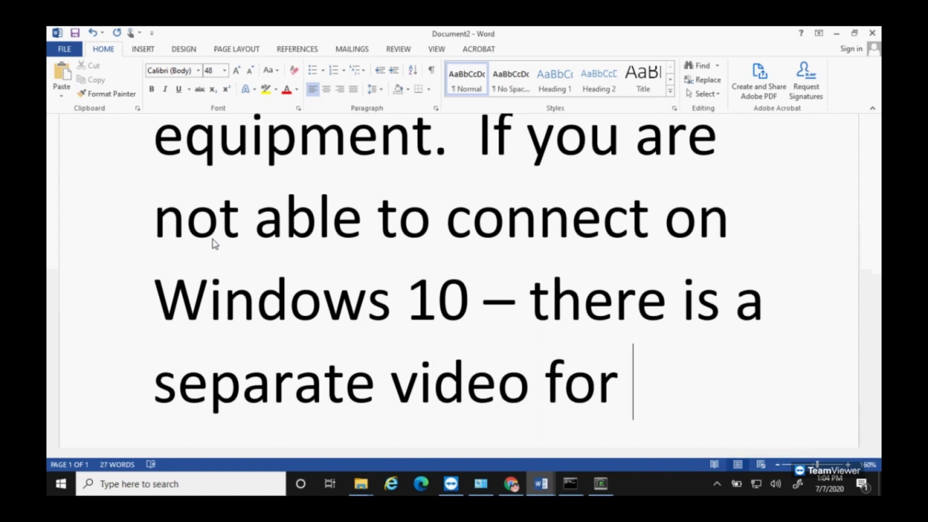
type("installing Moshell on WSL")
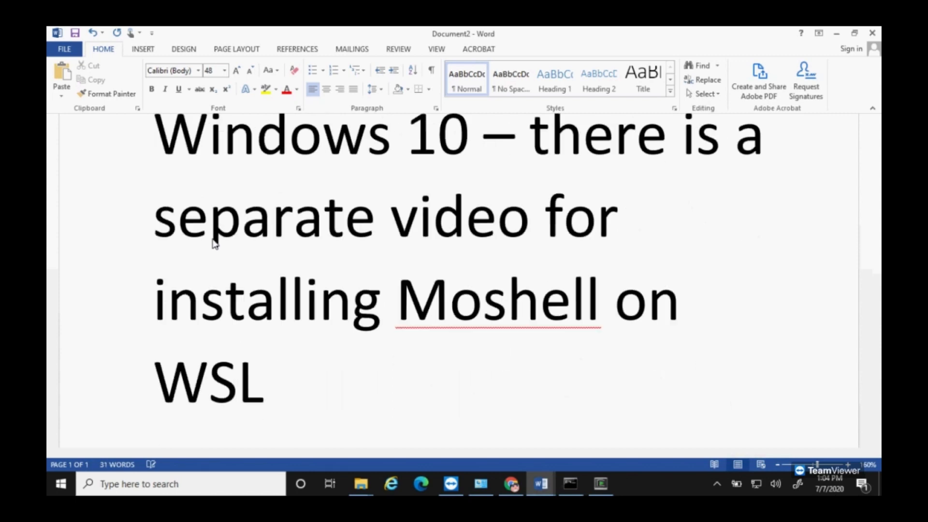
type("/Unbuntu")
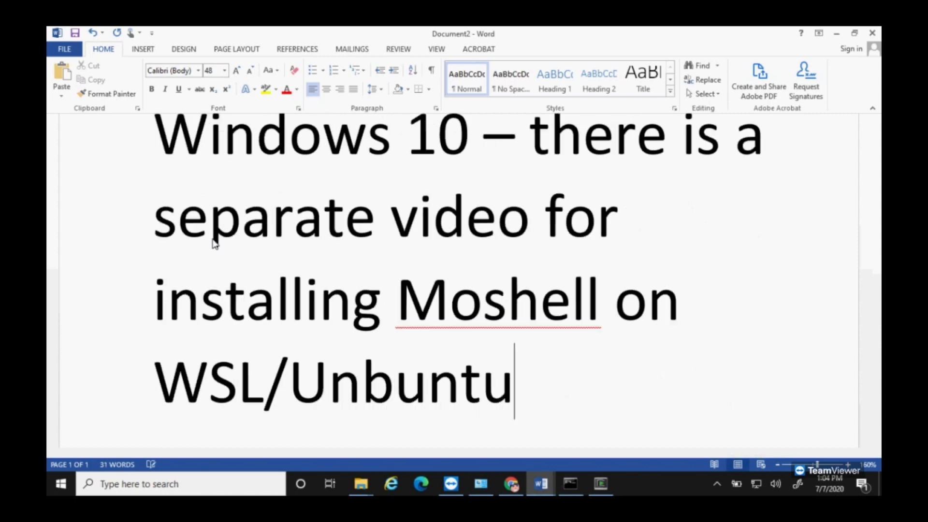
type(".  Please r")
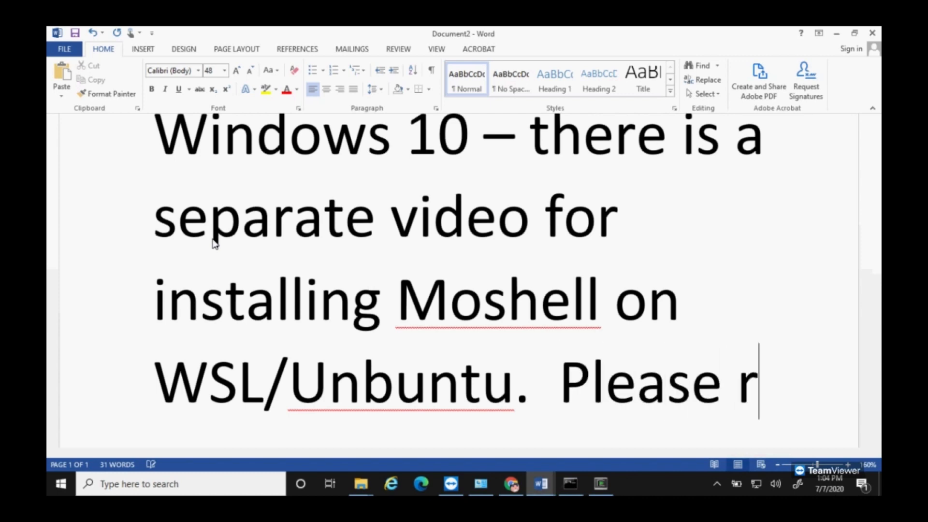
type("eference that V")
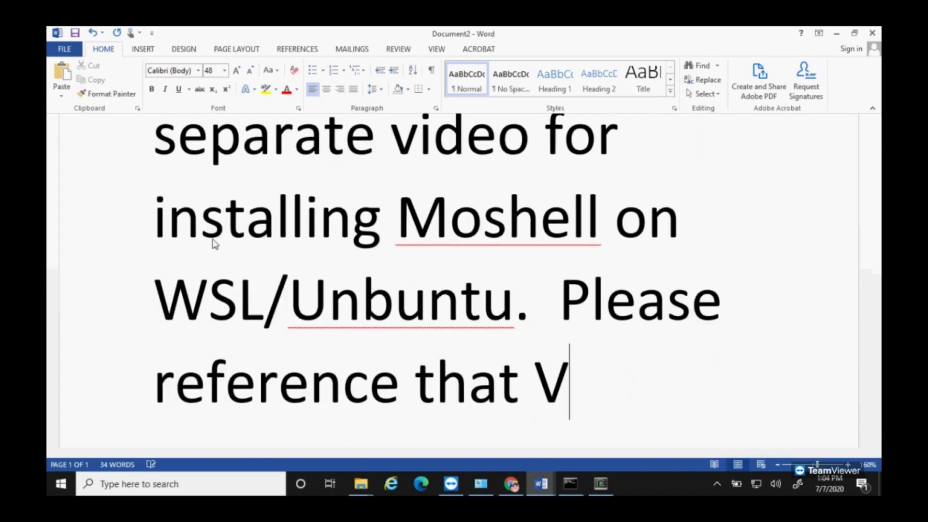
key("BackSpace")
type("video.")
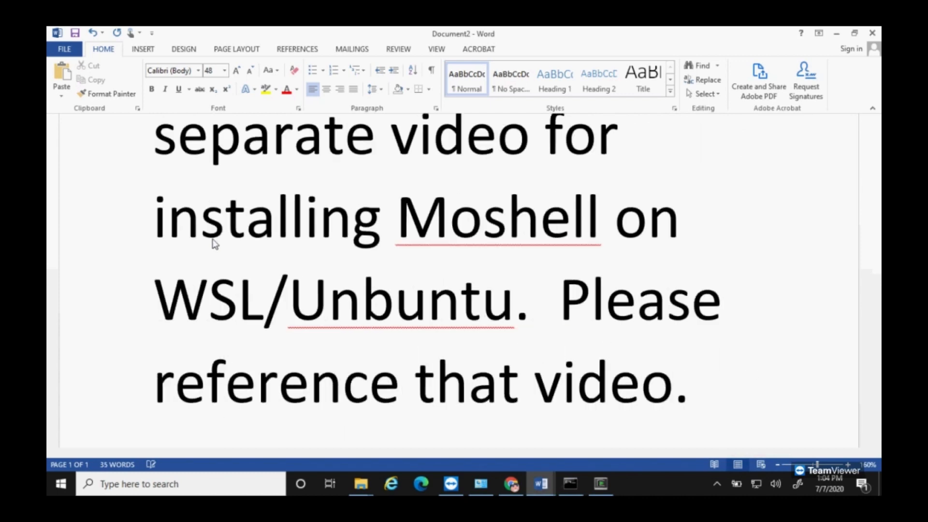
key("ctrl+Return")
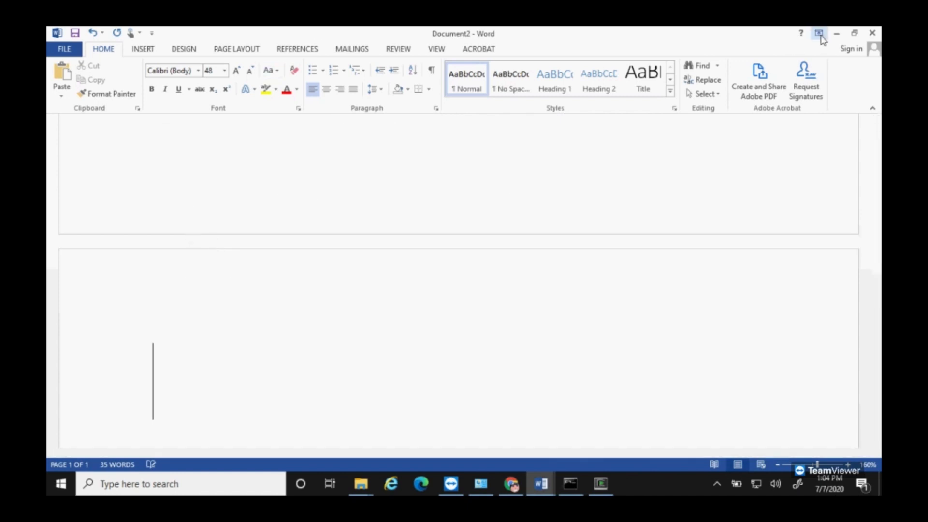
left_click(836, 34)
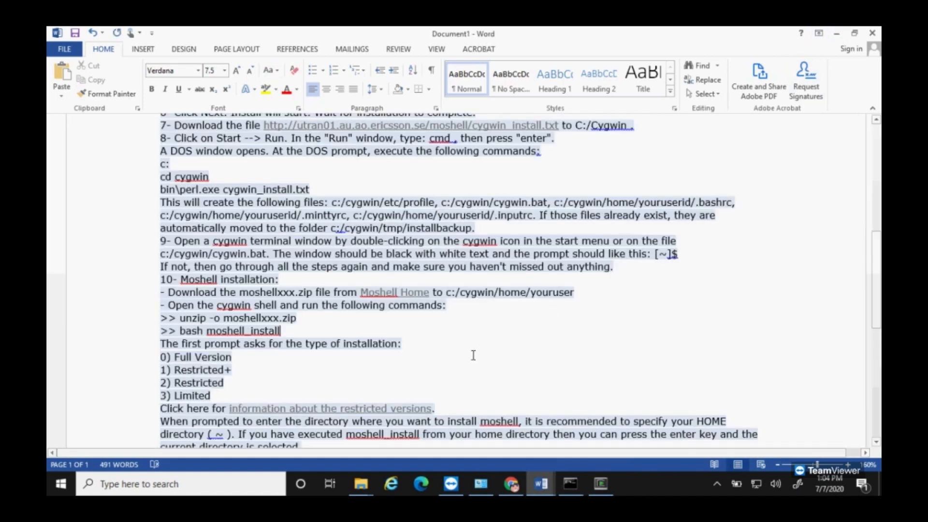
Step: Leave 'moshell 169.254.2.2' typed, unrun, at the Cygwin bash prompt, then bring up Network Connections
left_click(601, 484)
type("mose")
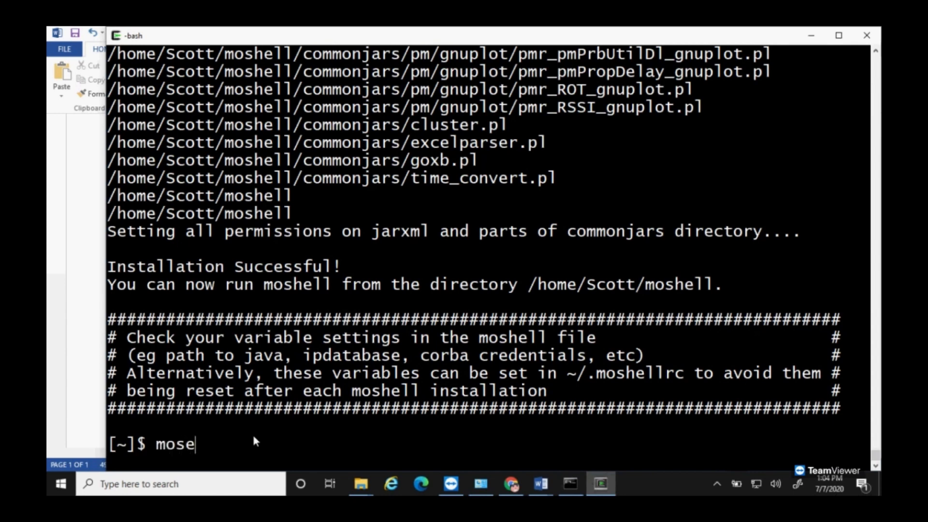
key("BackSpace")
type("hell 169.254.2.2")
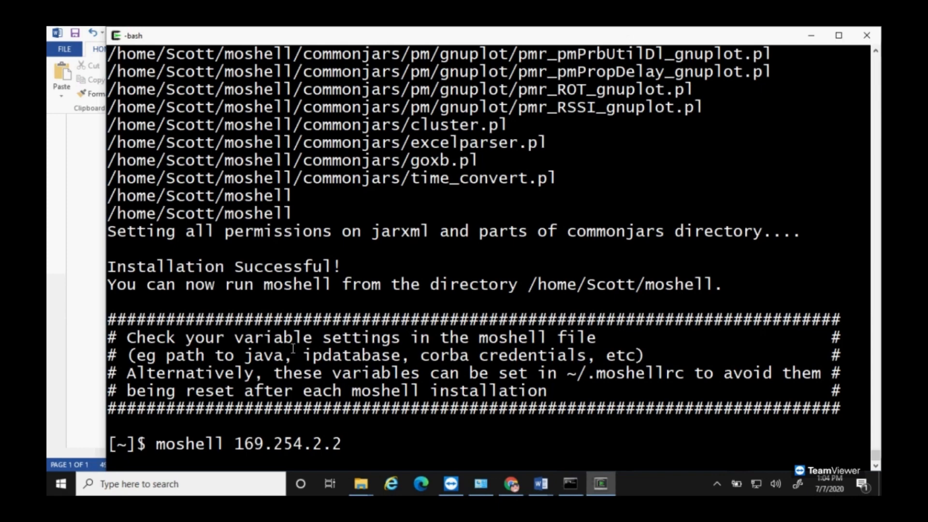
left_click(481, 484)
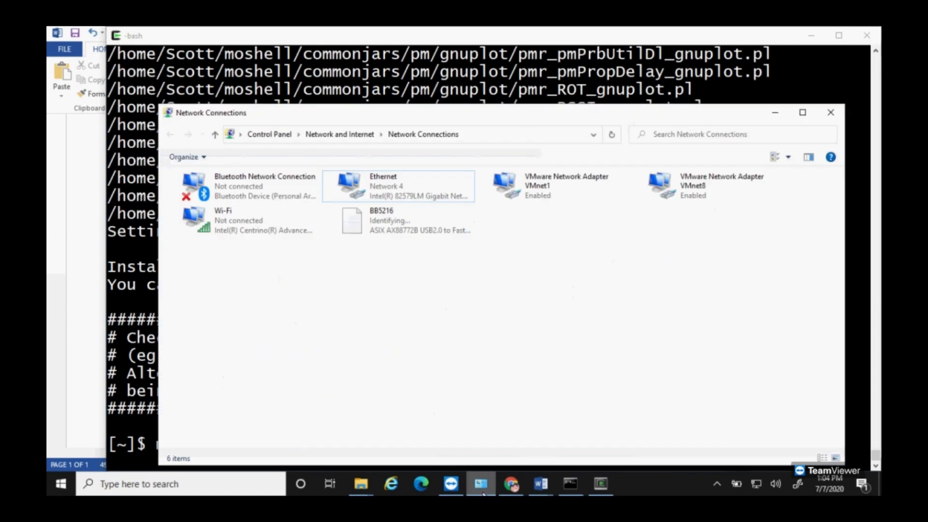
Step: Give the BB5216 adapter a static IPv4 address 169.254.2.1 with gateway 169.254.2.2
left_click(404, 227)
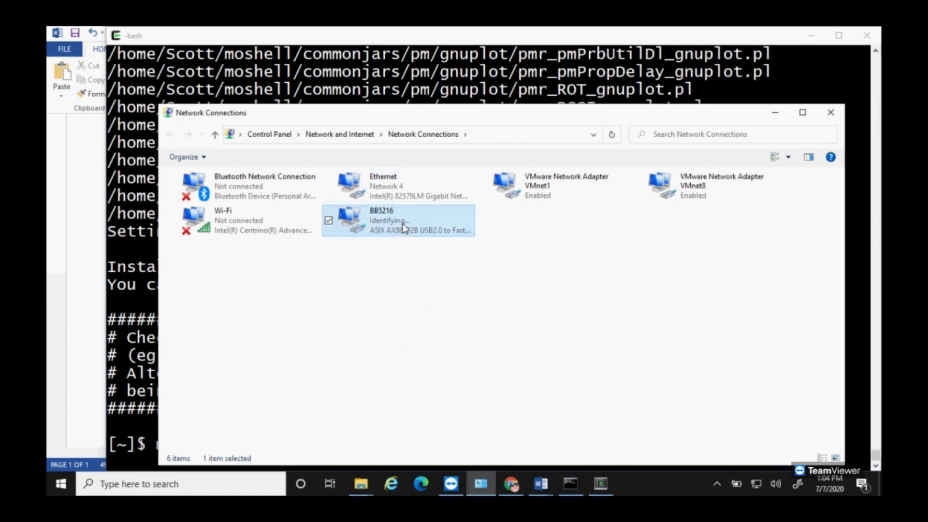
right_click(433, 235)
left_click(397, 352)
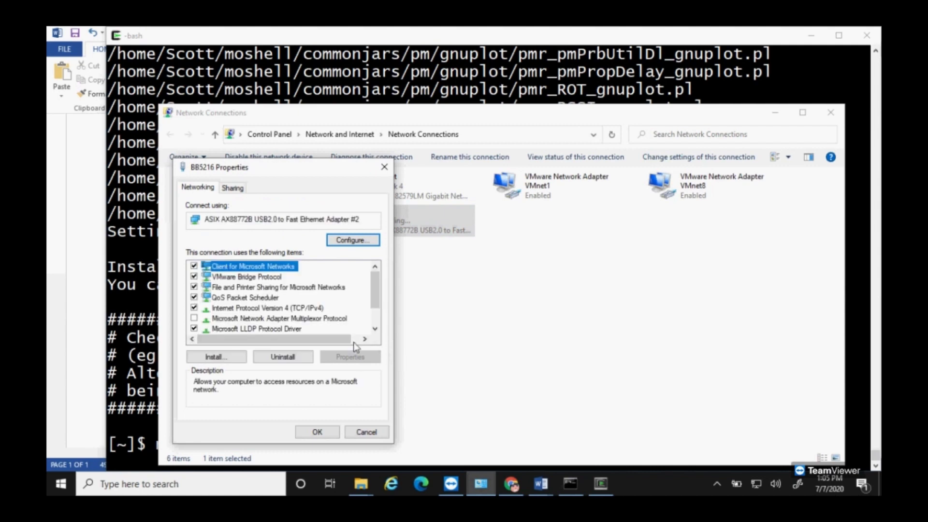
left_click(312, 309)
left_click(349, 359)
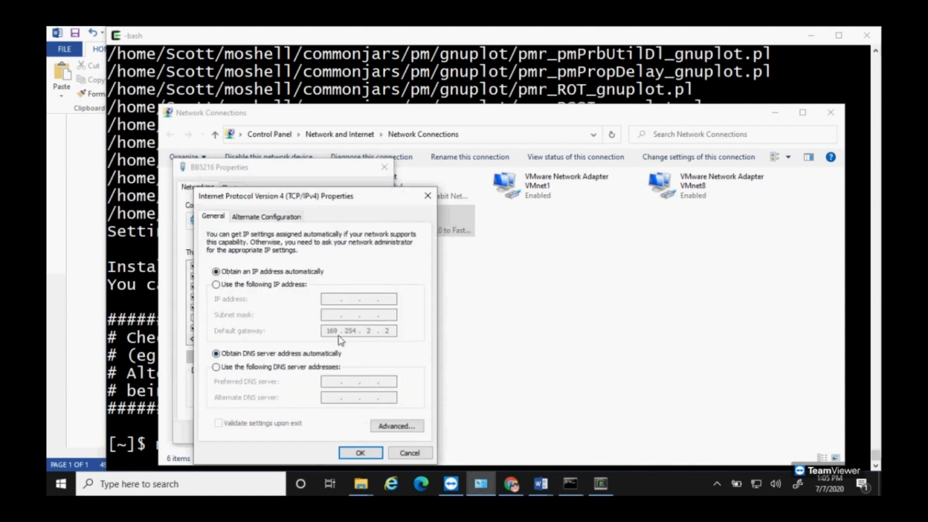
left_click(216, 284)
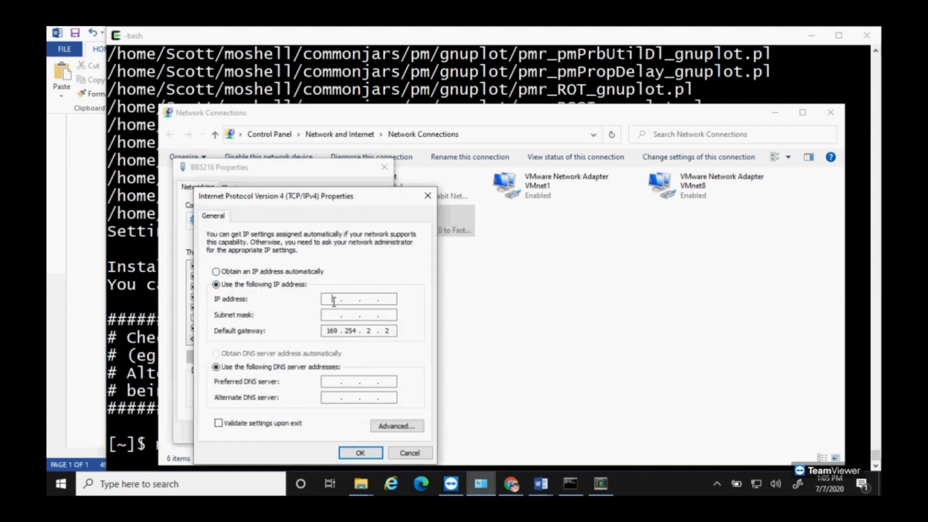
type("169 . 254 . 02")
key("Tab")
key("Tab")
left_click(376, 454)
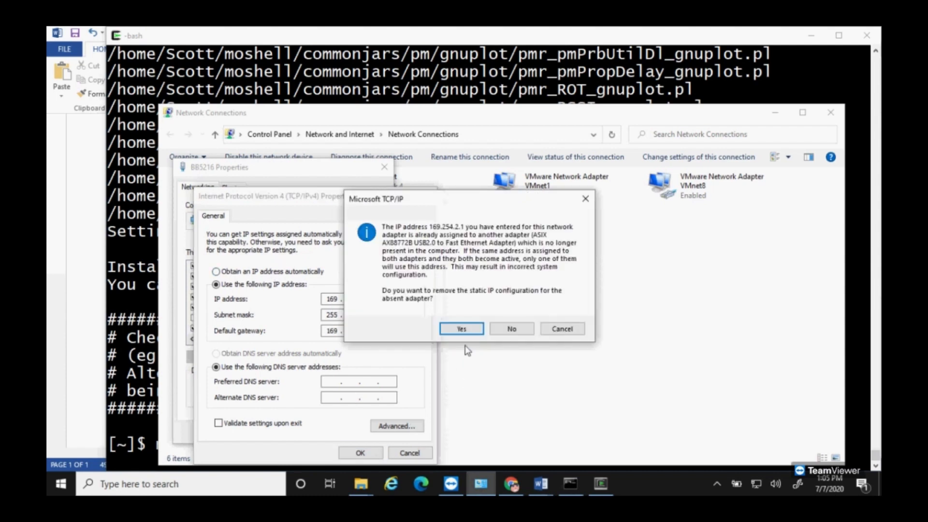
left_click(502, 330)
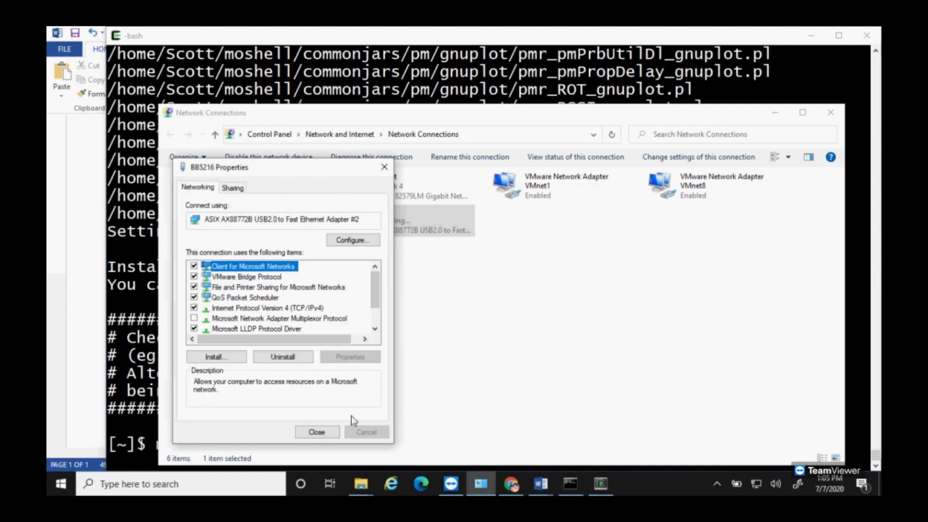
left_click(317, 433)
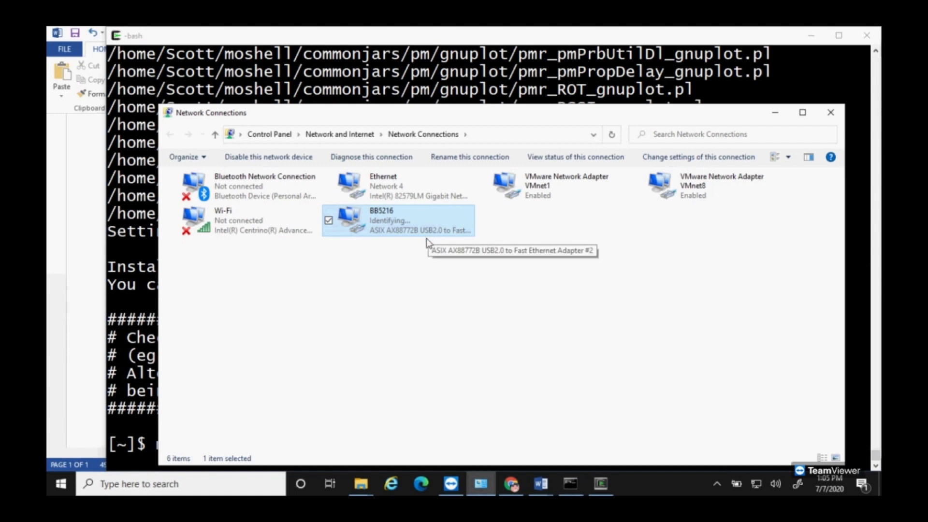
Step: Close the administrator Command Prompt with exit and bring up Windows search
left_click(570, 483)
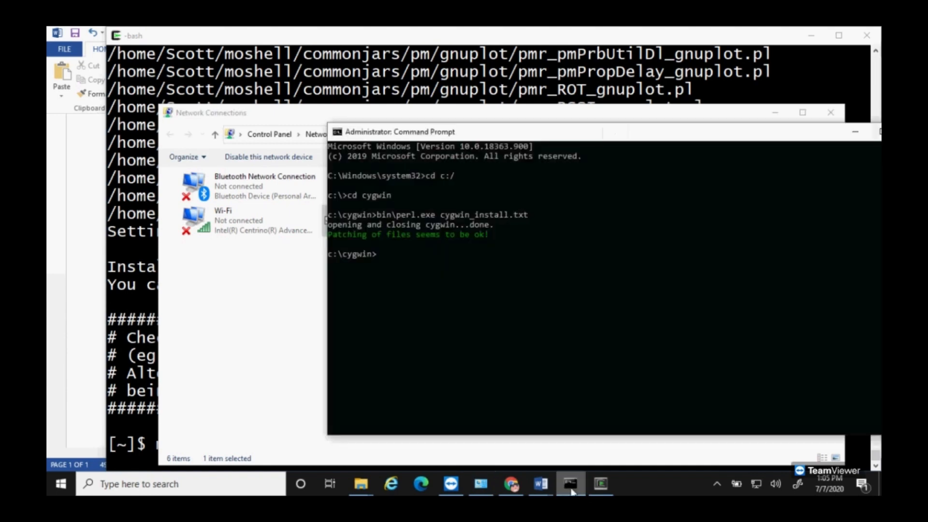
left_click(433, 304)
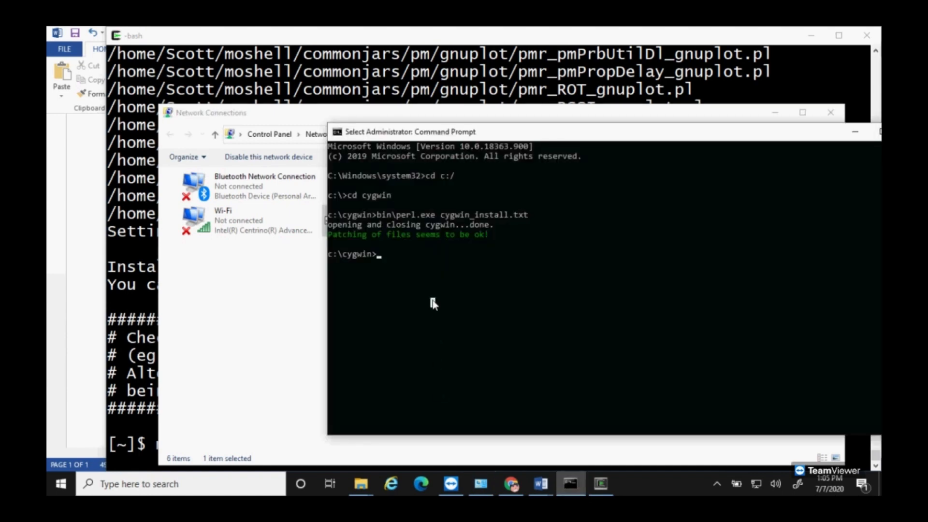
type("exit")
key("Return")
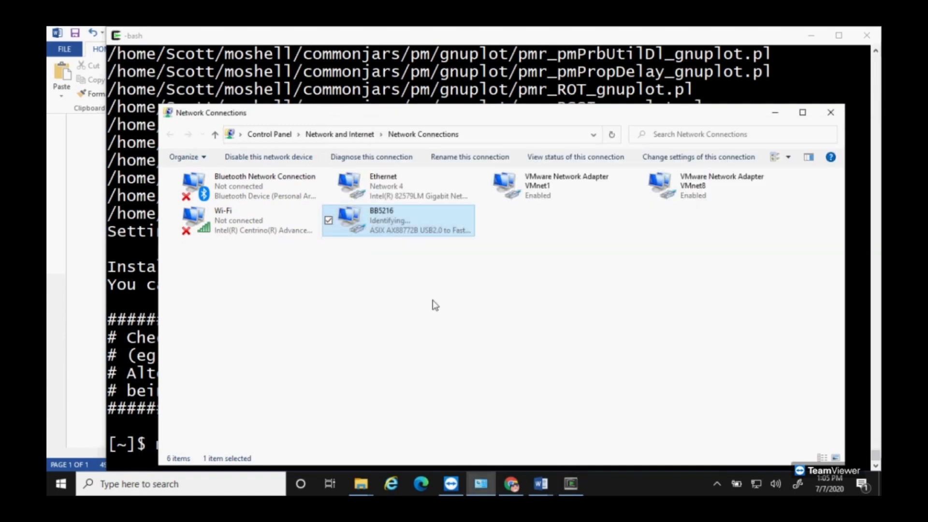
left_click(228, 483)
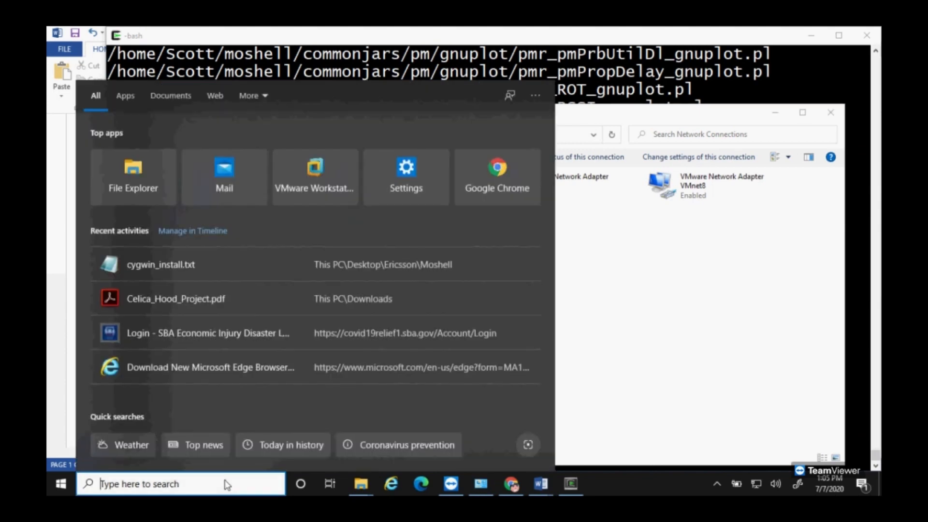
Step: Ping 169.254.2.2 from a new Command Prompt, then launch moshell 169.254.2.2 in Cygwin
type("cmd")
key("Return")
type("ping")
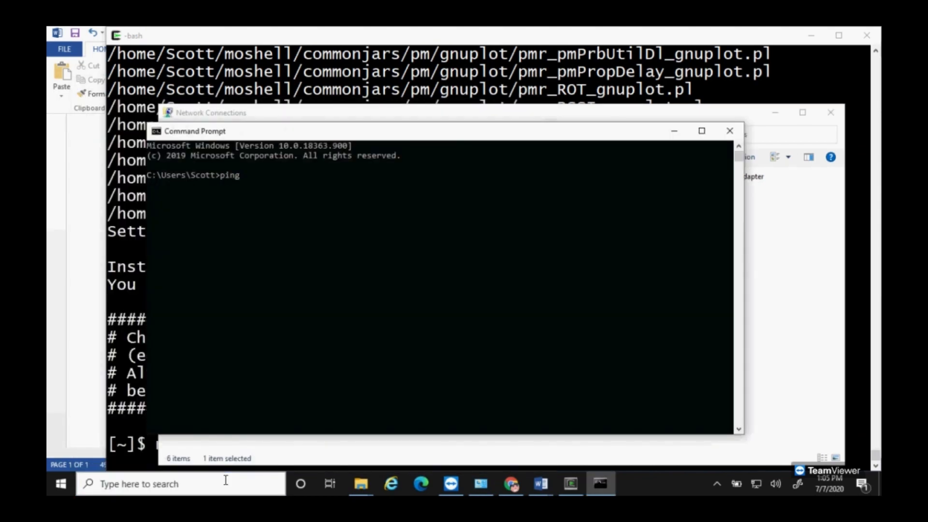
type(" 169.254.2.")
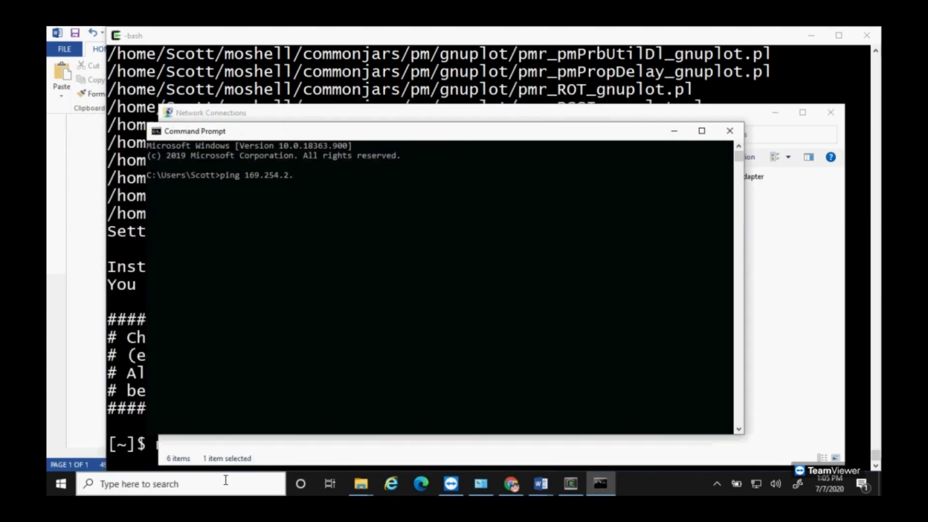
type("2")
key("Return")
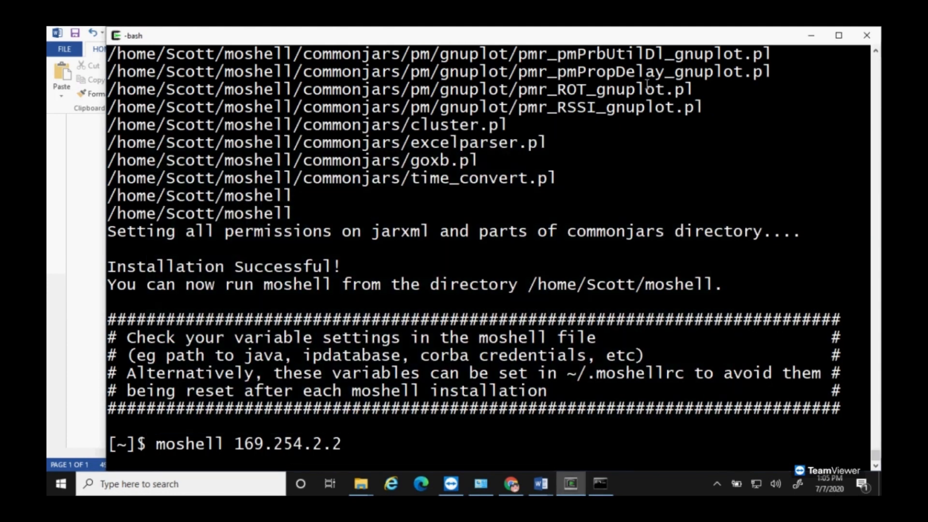
key("Return")
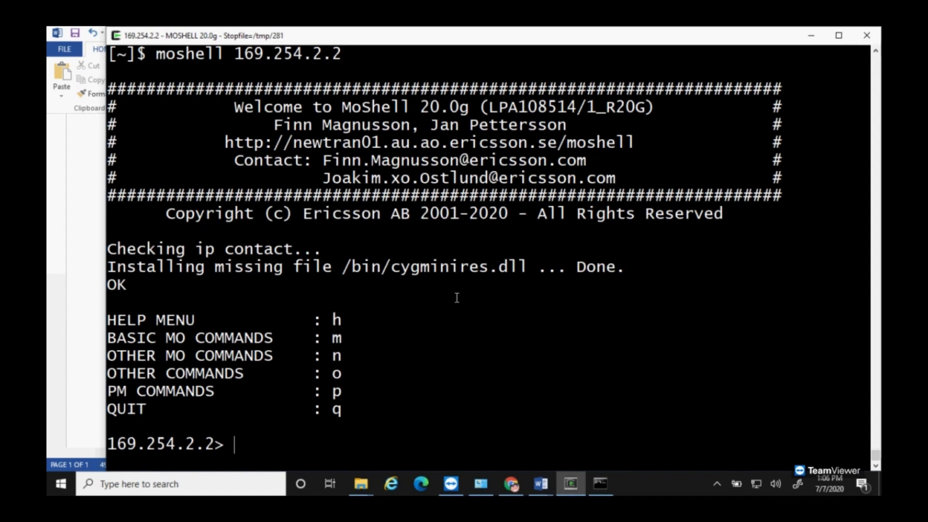
Step: Run lt all and submit a first node username and password, which get rejected
type("lt all")
key("Return")
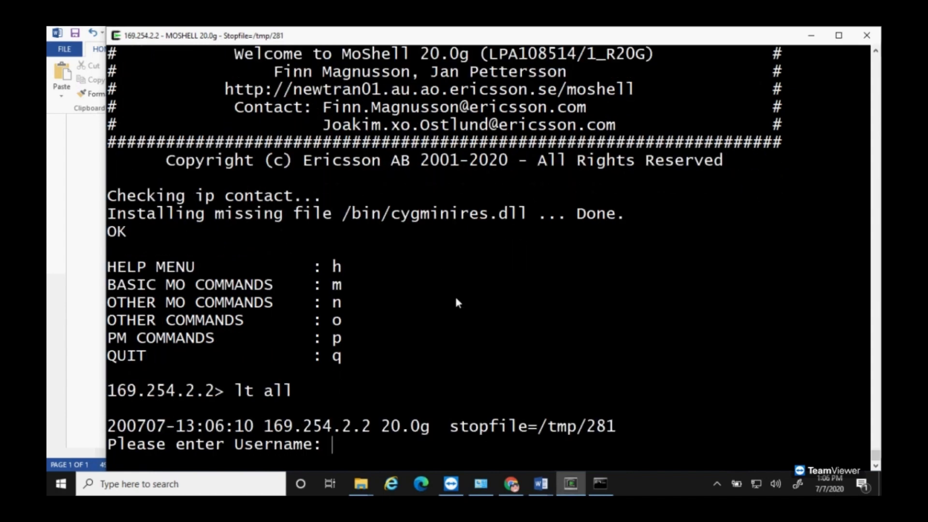
type("rbs")
key("Return")
key("Return")
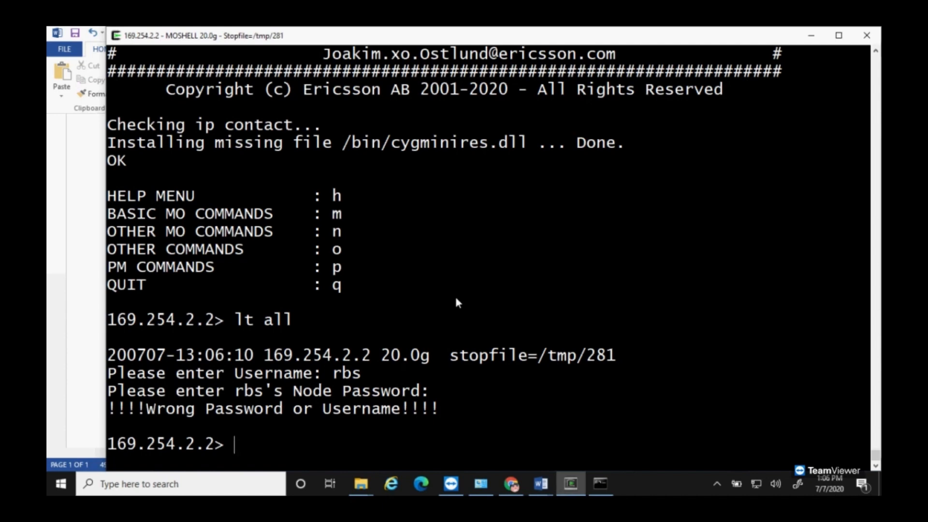
mouse_move(361, 484)
Step: Run prbs, enter another node username, and paste the node password
type("prbs")
key("Return")
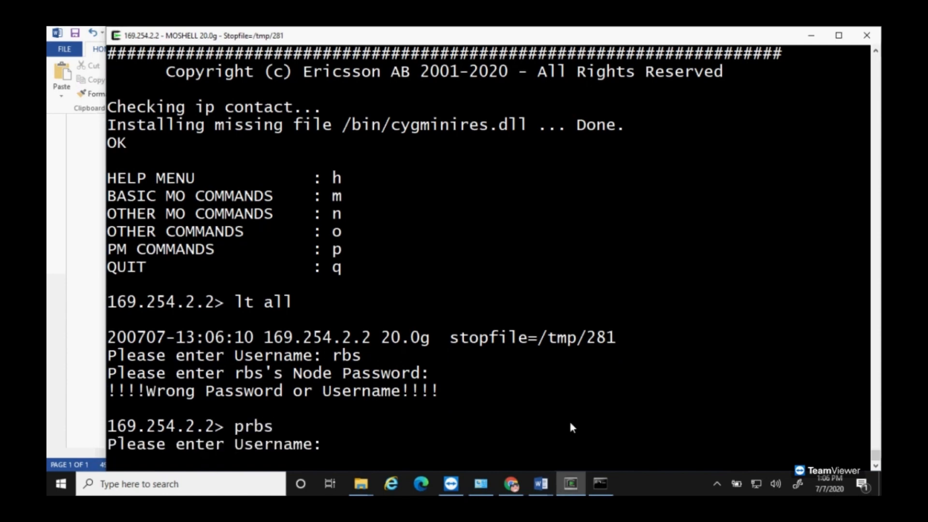
type("prbs")
key("Return")
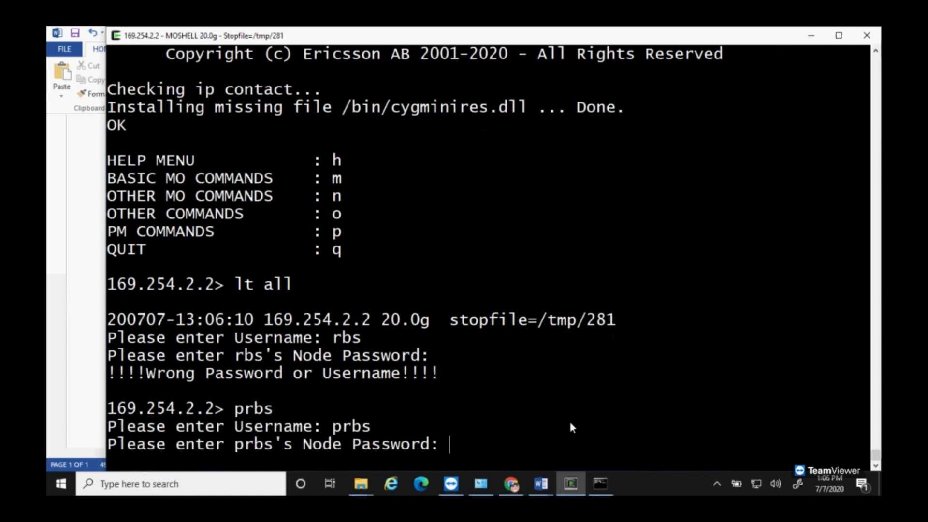
right_click(477, 450)
left_click(512, 318)
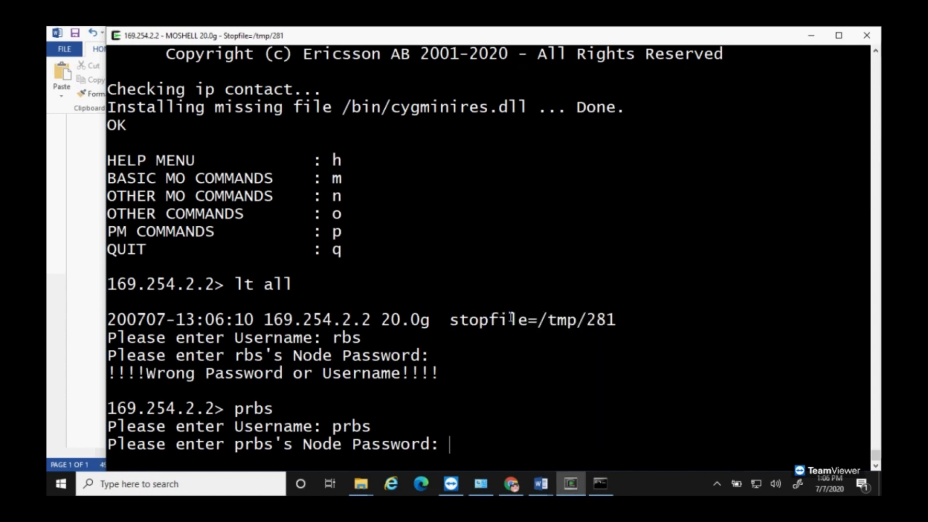
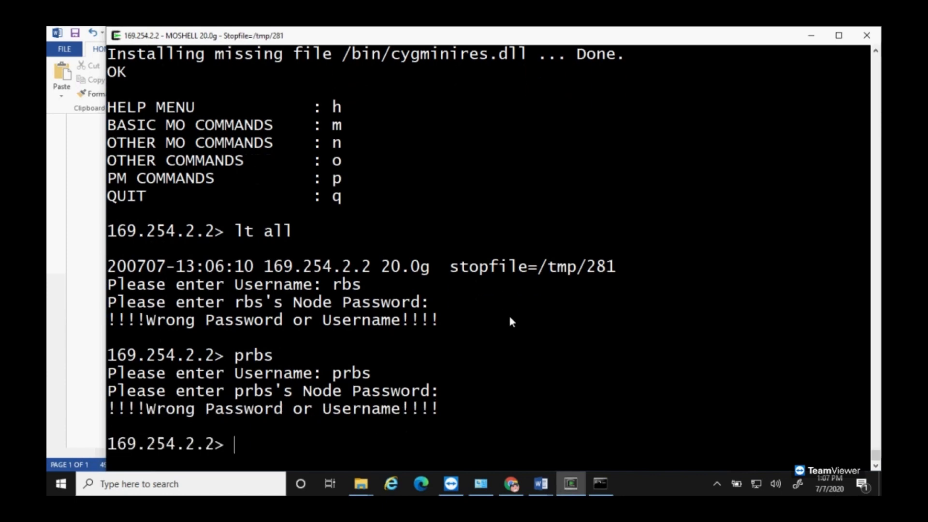
Step: Rerun lt all, resubmitting the same node username and pasting the node password
type("lt all")
key("Return")
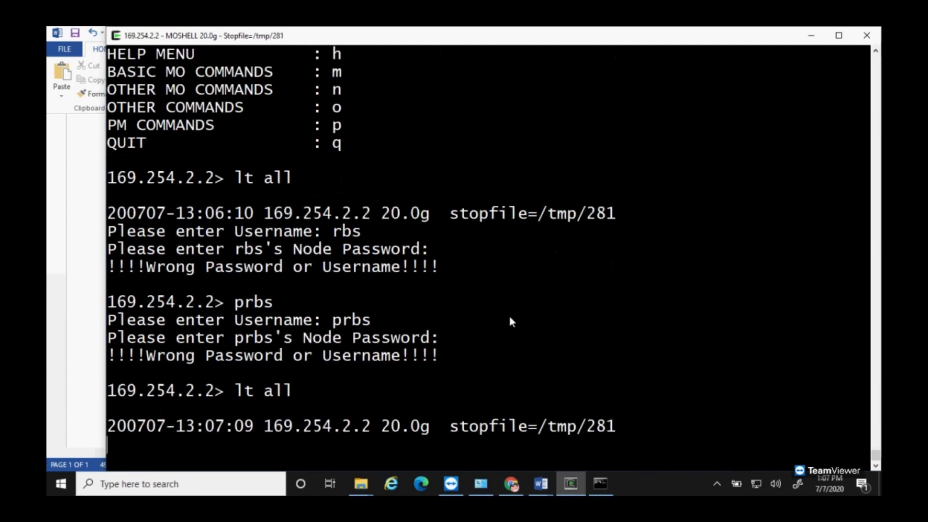
type("prbs")
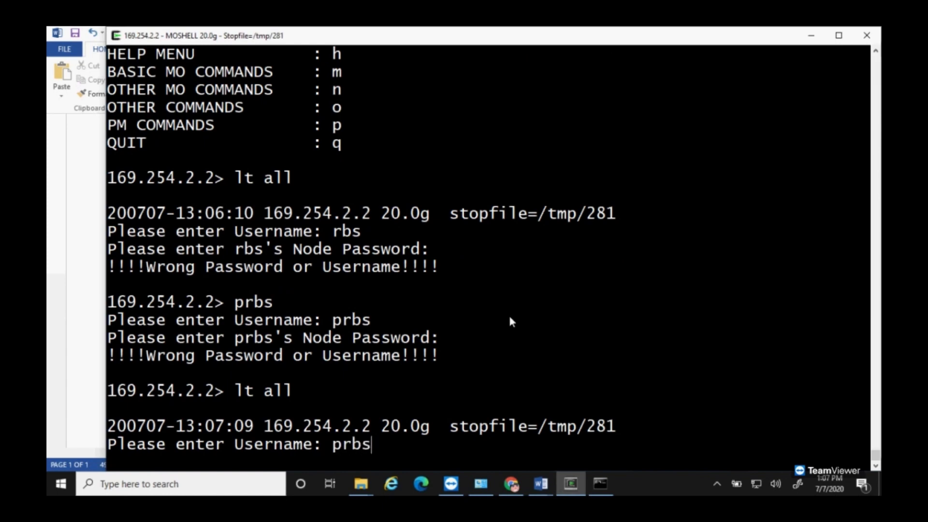
key("Return")
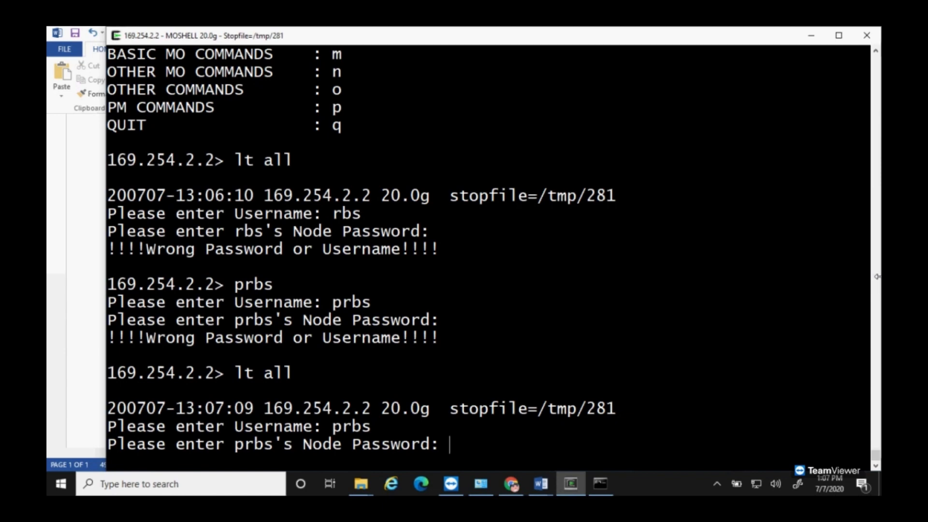
right_click(476, 450)
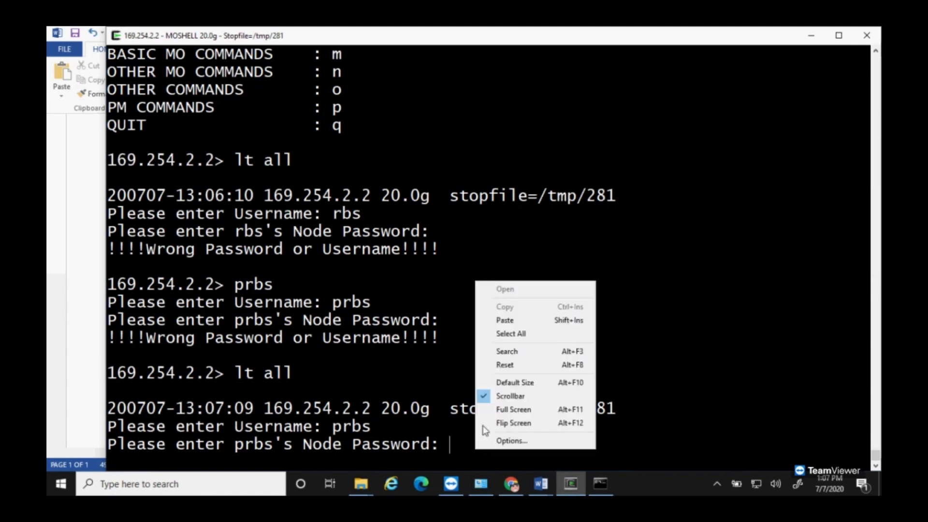
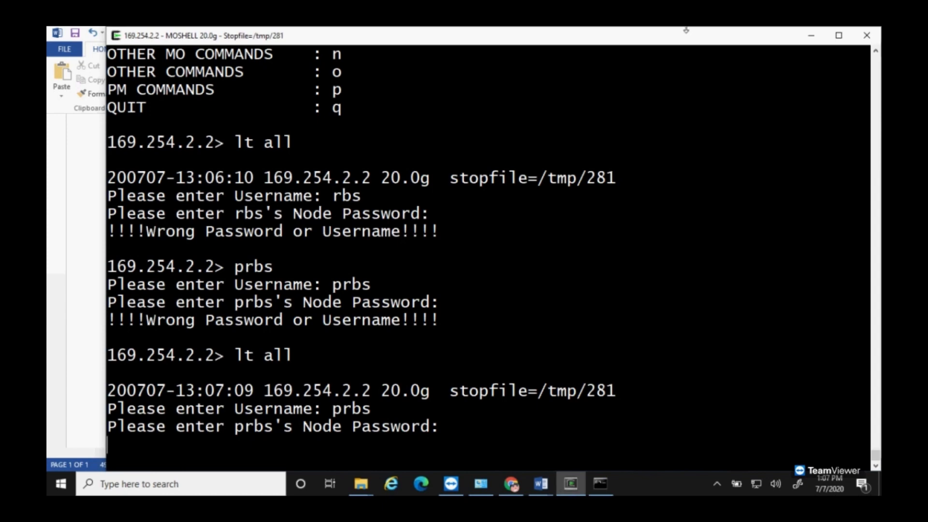
Step: Submit the node password to log in to NSV00578A at 169.254.2.2 and fetch its 157 MOM fragments
key("Return")
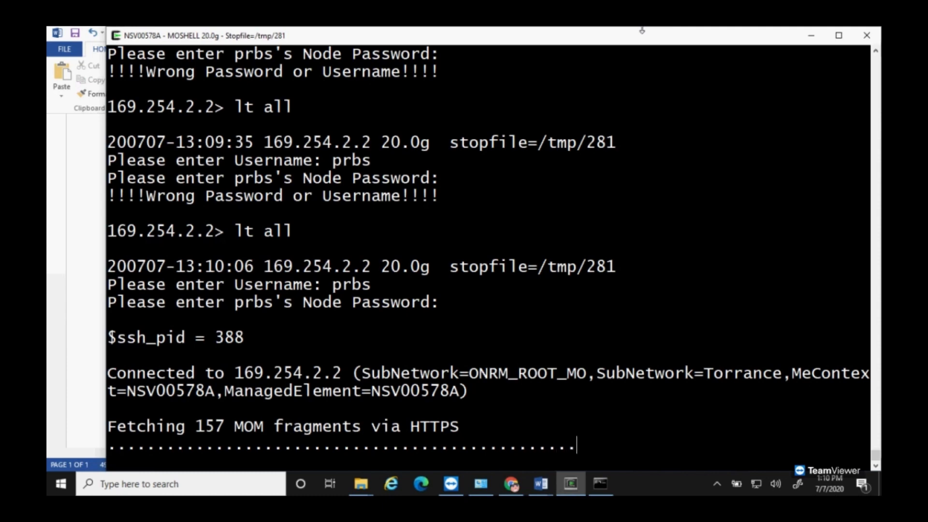
Step: Switch to Word's Document2 and type 'Done - Moshell / Cygwin is now co' on page 2
left_click(542, 483)
left_click(609, 419)
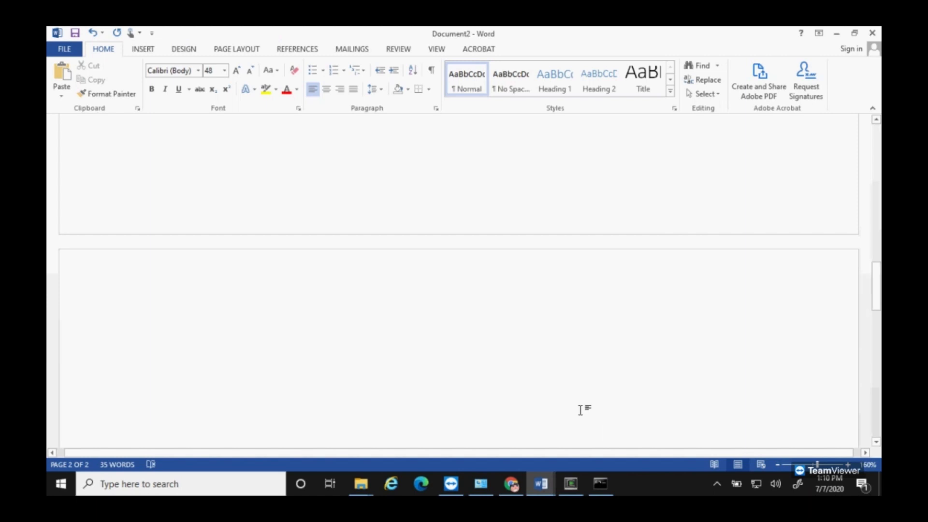
type("Done - ")
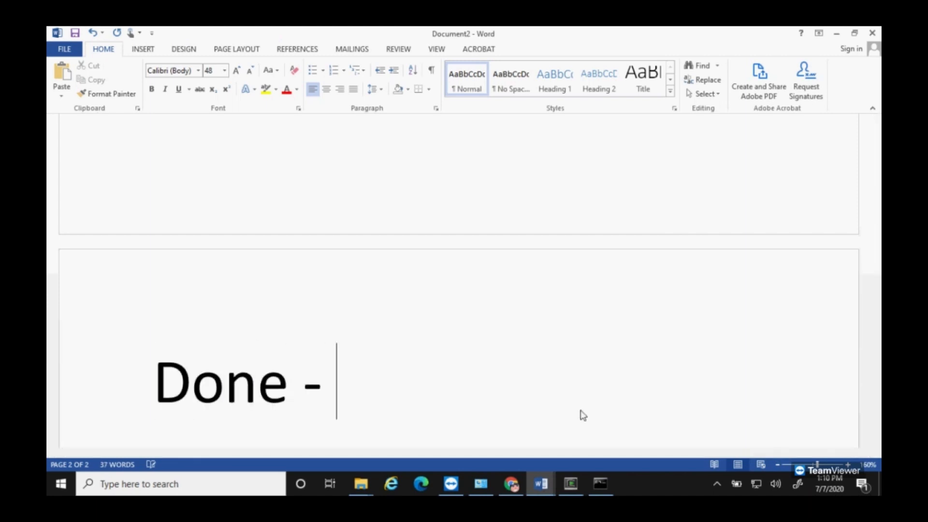
type("Moshell / ")
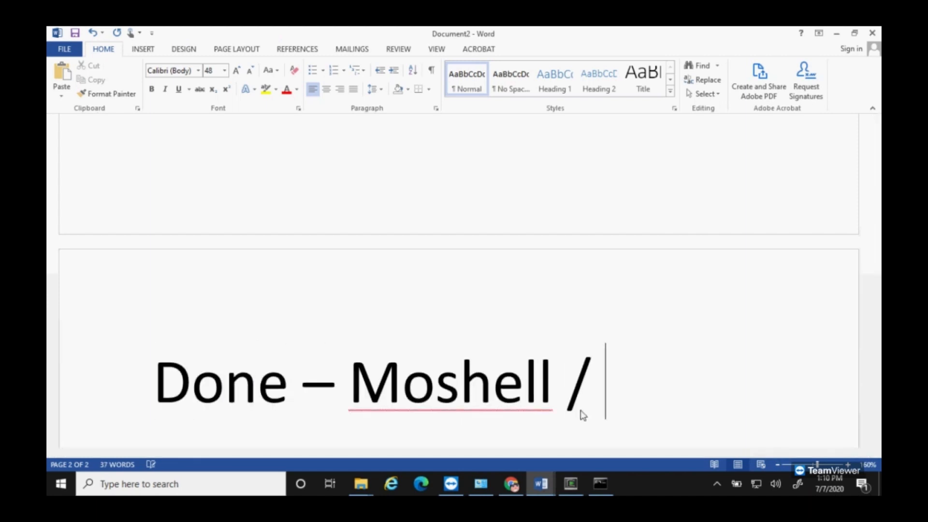
type("Cygwin is now")
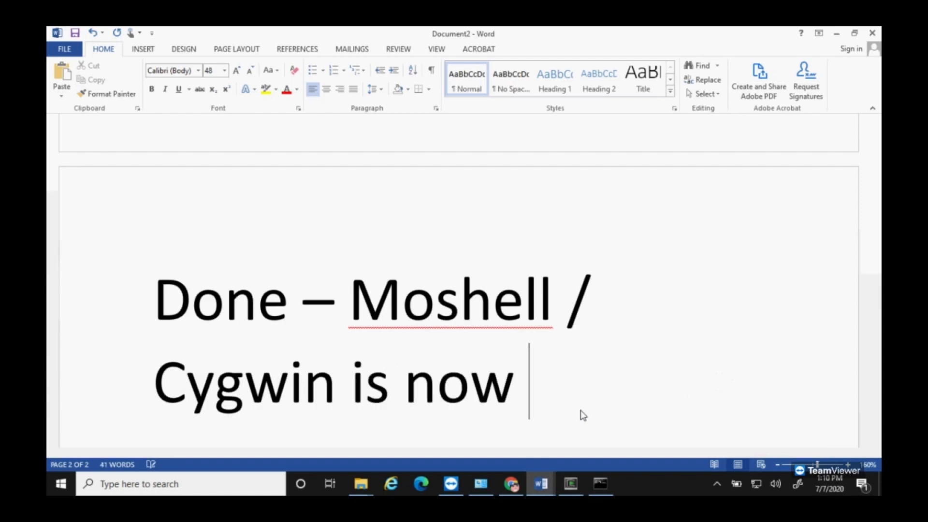